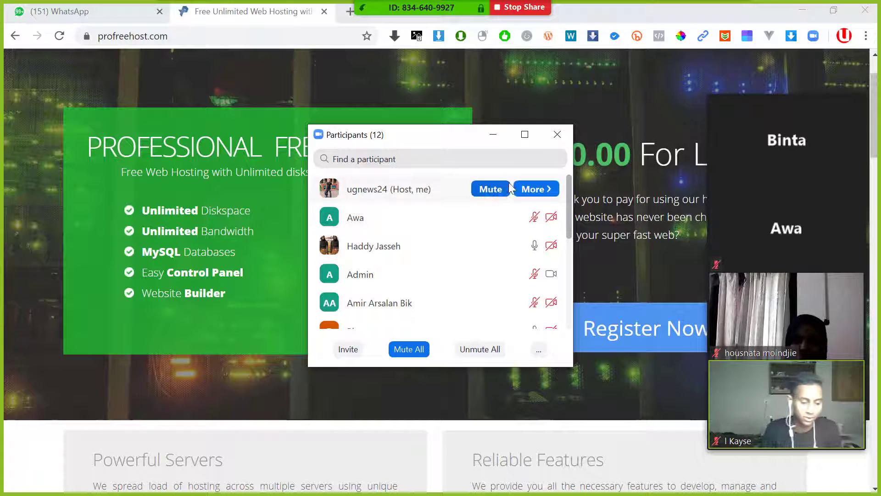
- Hide the meeting participants window and reload the ProFreeHost home page
click(489, 137)
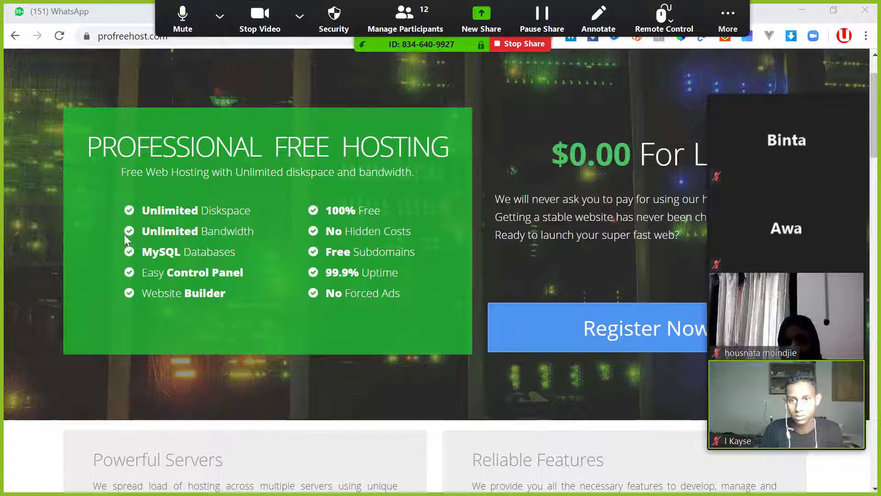
scroll(170, 101, up, 3)
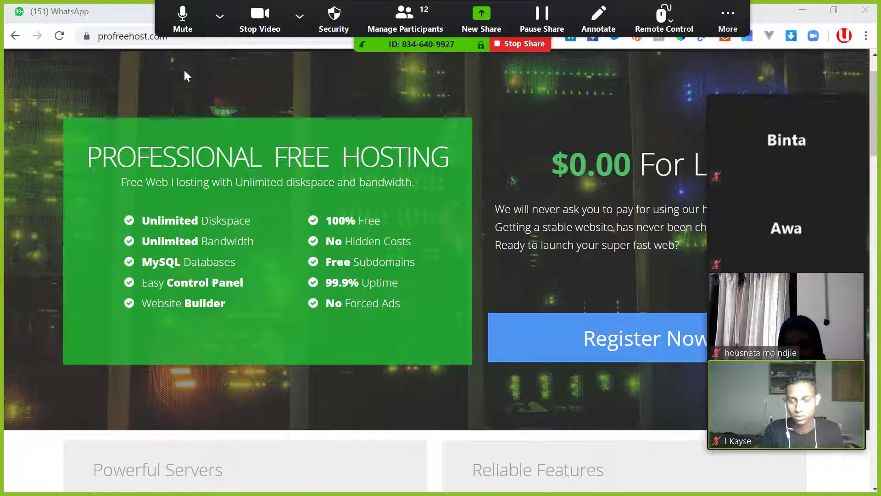
click(127, 40)
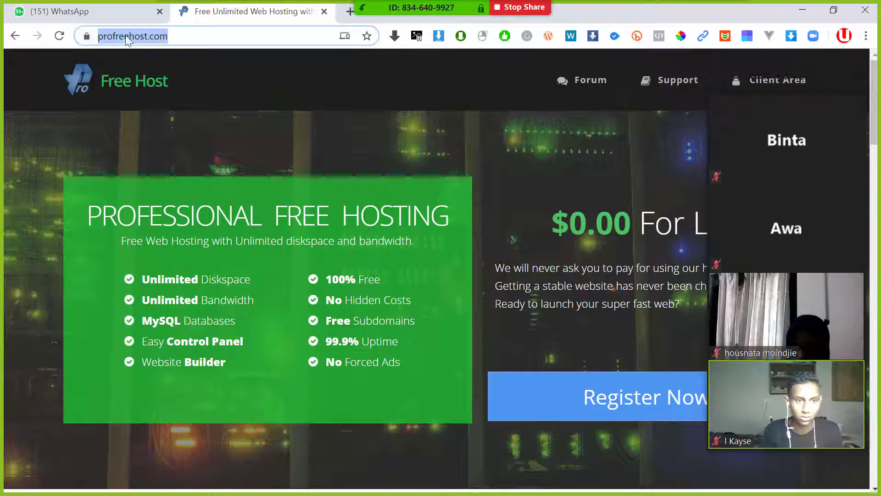
click(197, 36)
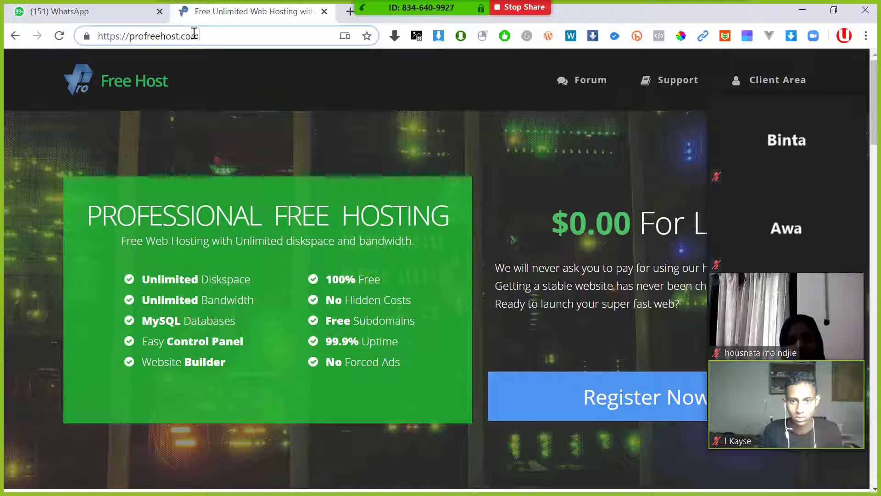
drag(199, 37, 126, 36)
click(226, 34)
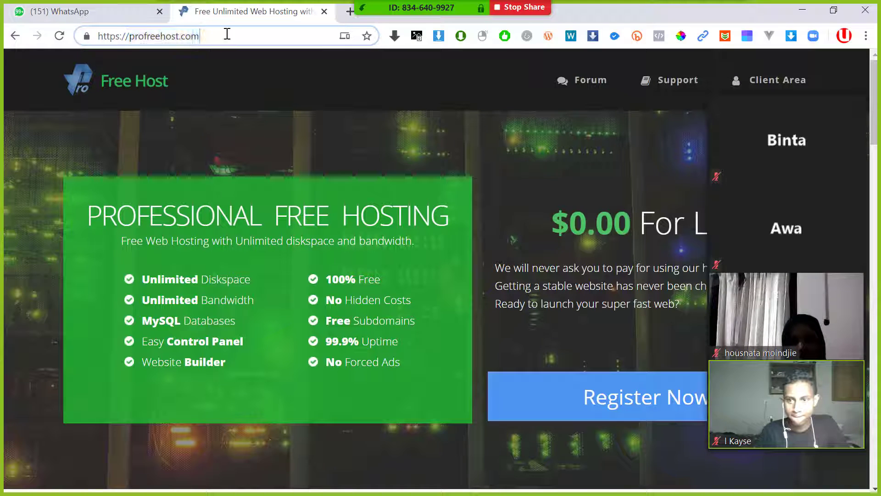
key(Return)
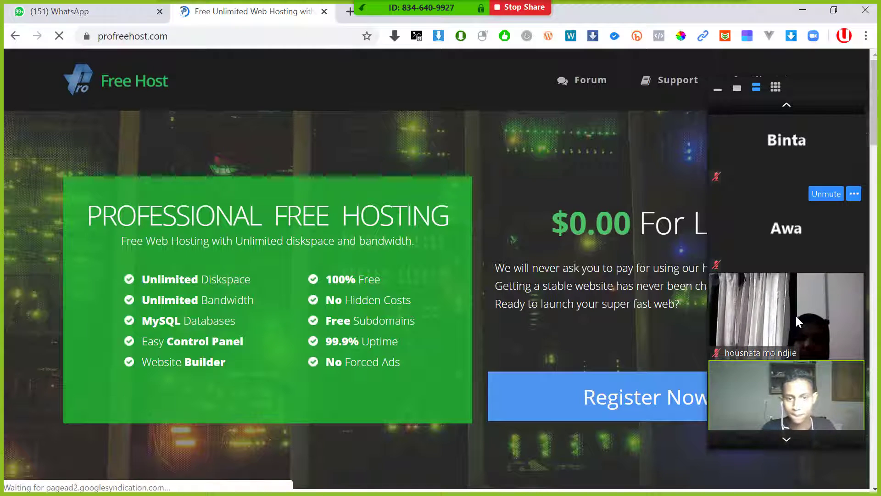
- Switch the meeting video to one speaker, move it lower, and admit the waiting participant
click(738, 89)
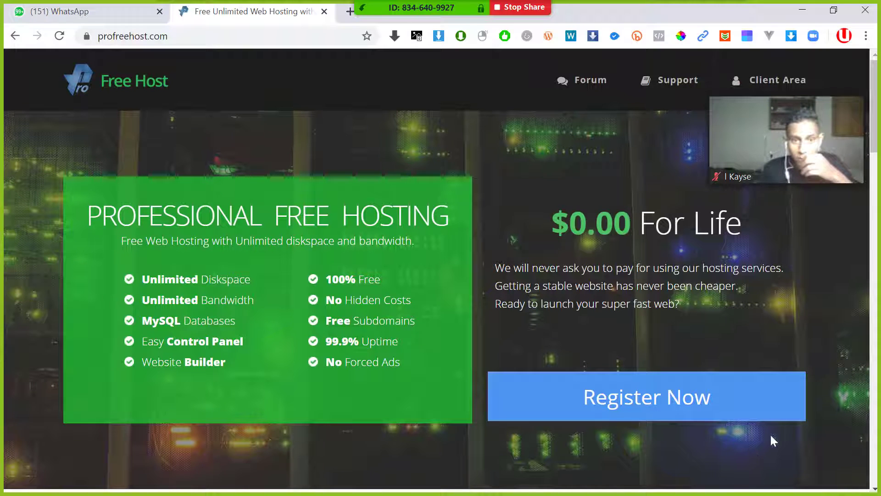
key(super)
key(super)
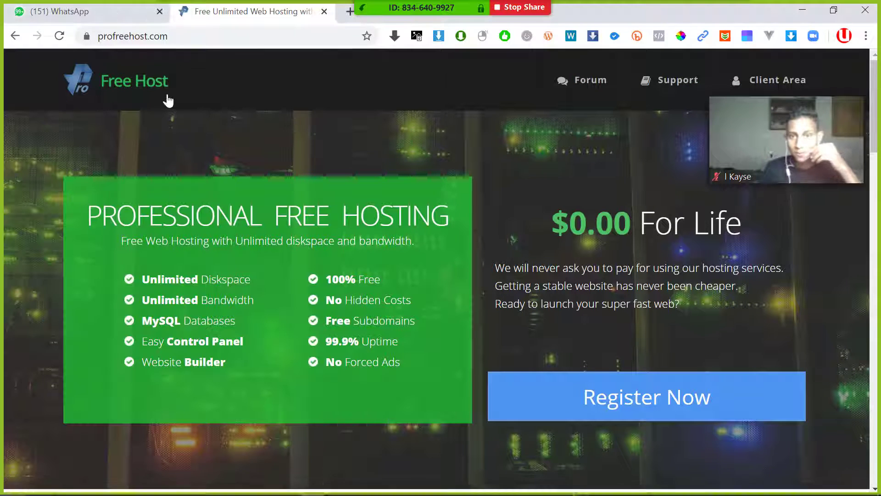
click(175, 41)
key(Return)
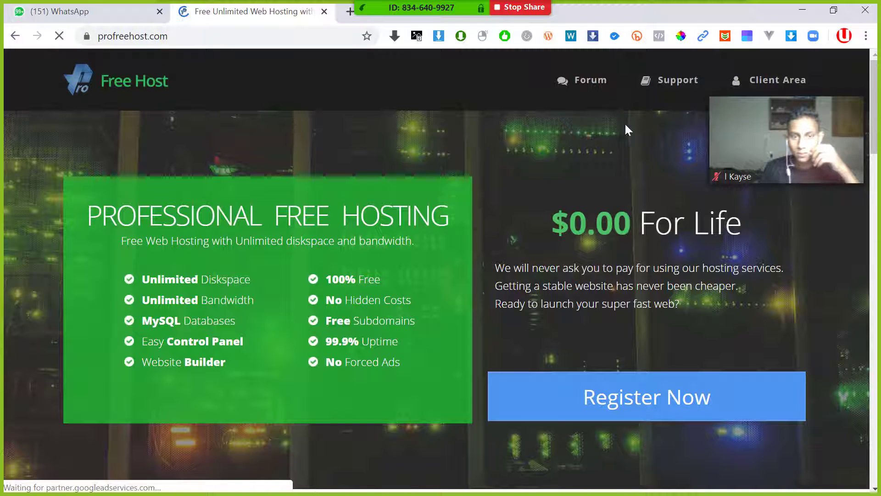
mouse_move(820, 93)
drag(795, 94, 798, 220)
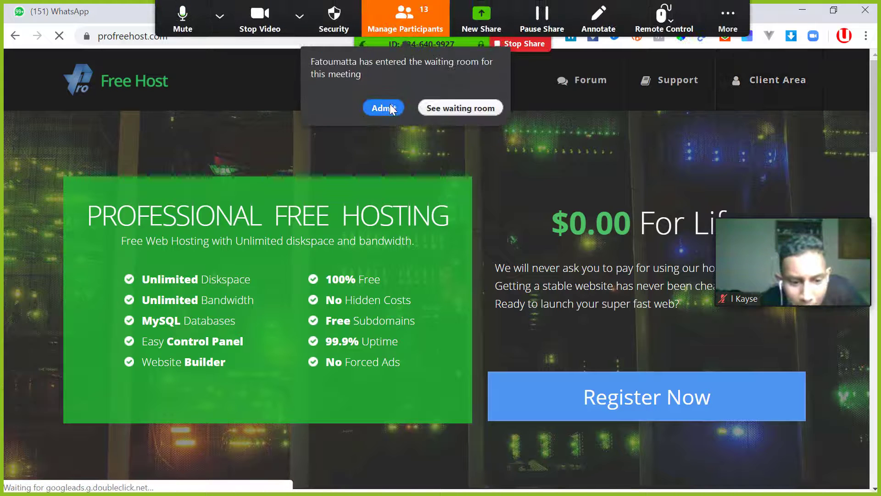
click(391, 109)
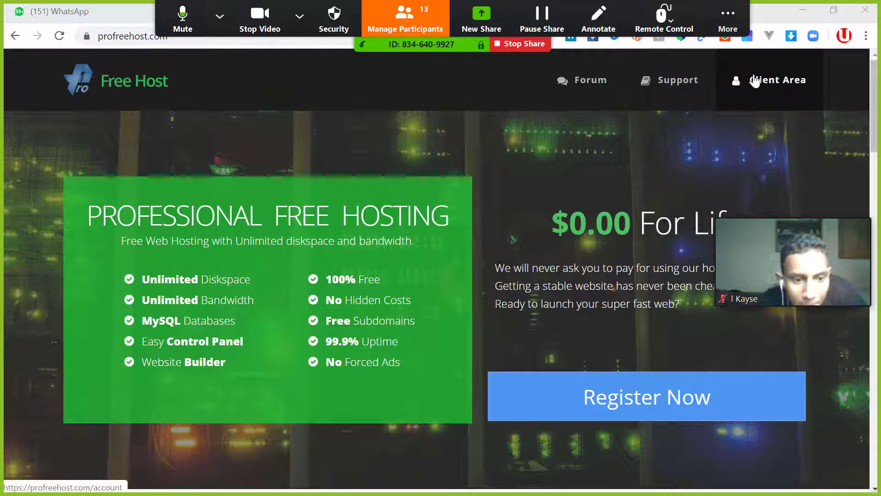
- Open the Client Area page showing the two existing unaux.com hosting accounts
click(778, 84)
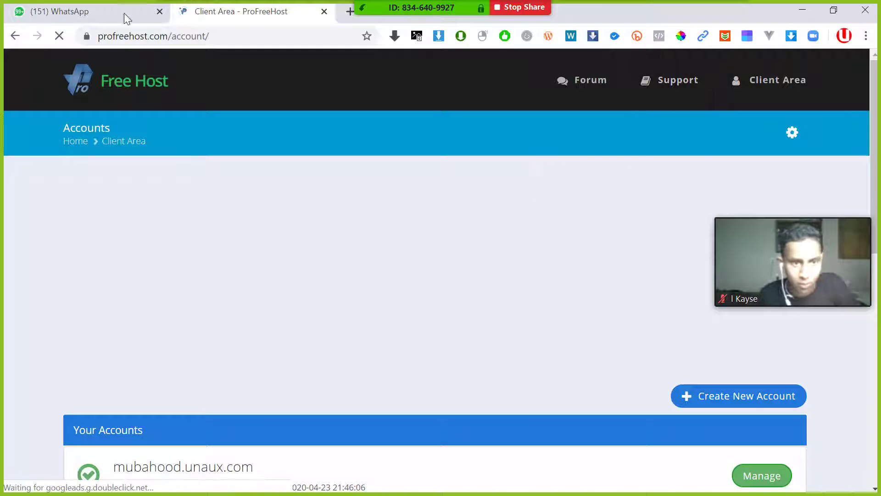
click(129, 81)
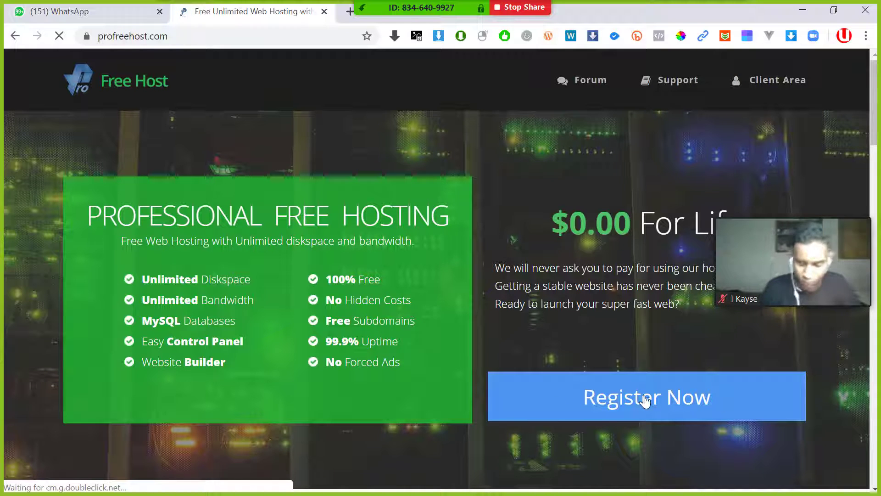
click(762, 82)
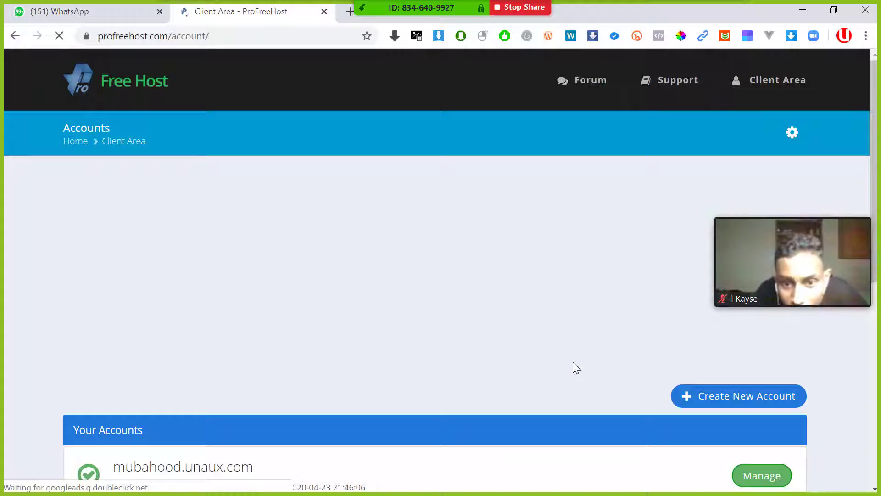
scroll(164, 304, down, 5)
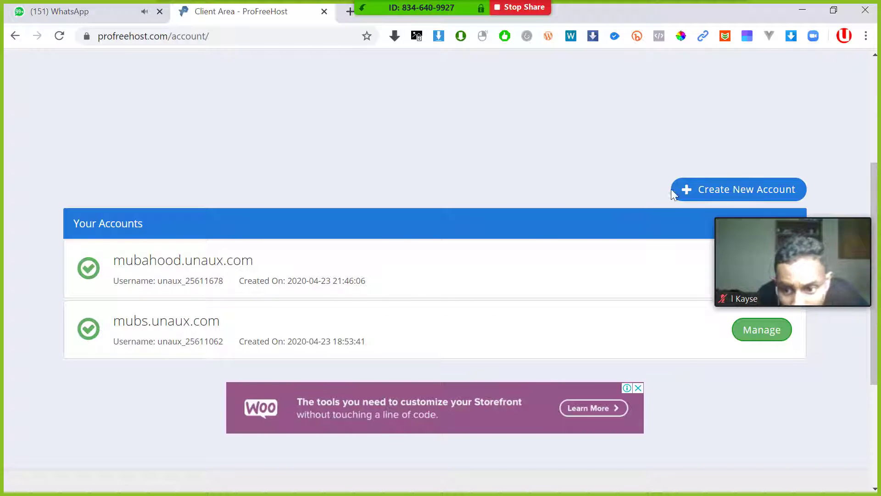
scroll(184, 118, up, 2)
scroll(387, 177, up, 3)
scroll(466, 185, down, 5)
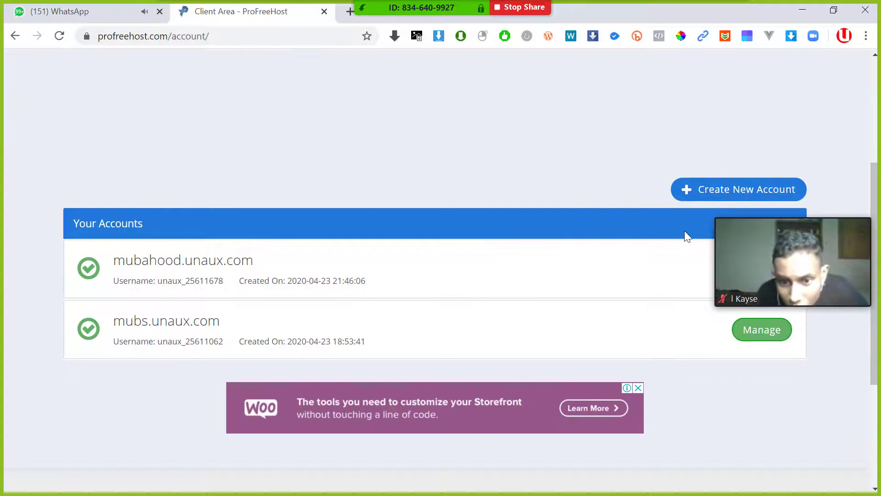
scroll(244, 222, up, 4)
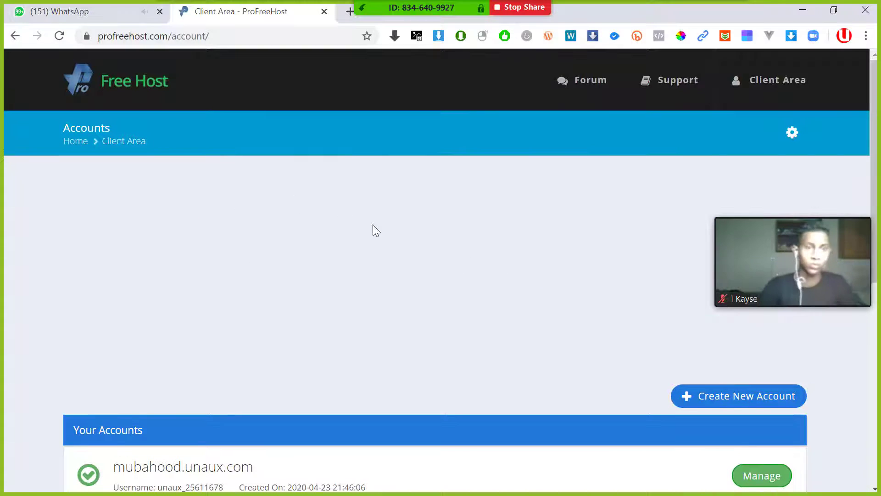
scroll(372, 211, down, 2)
scroll(376, 213, down, 2)
mouse_move(779, 241)
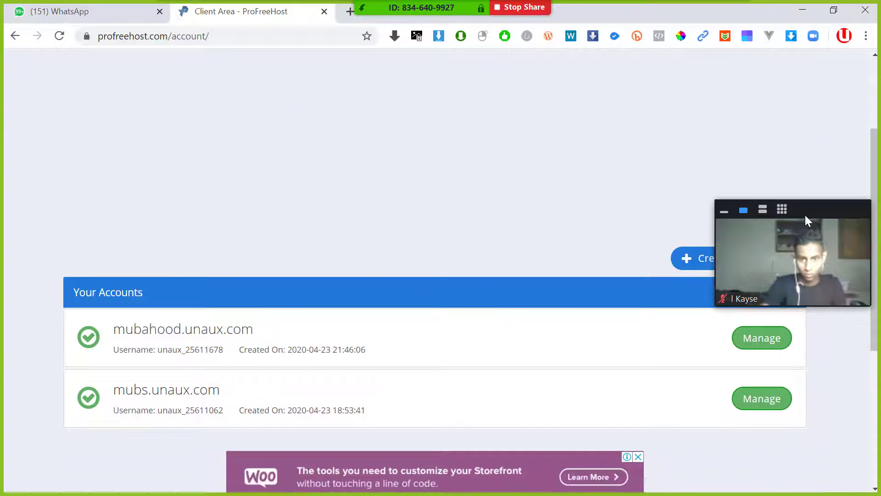
drag(747, 211, 60, 110)
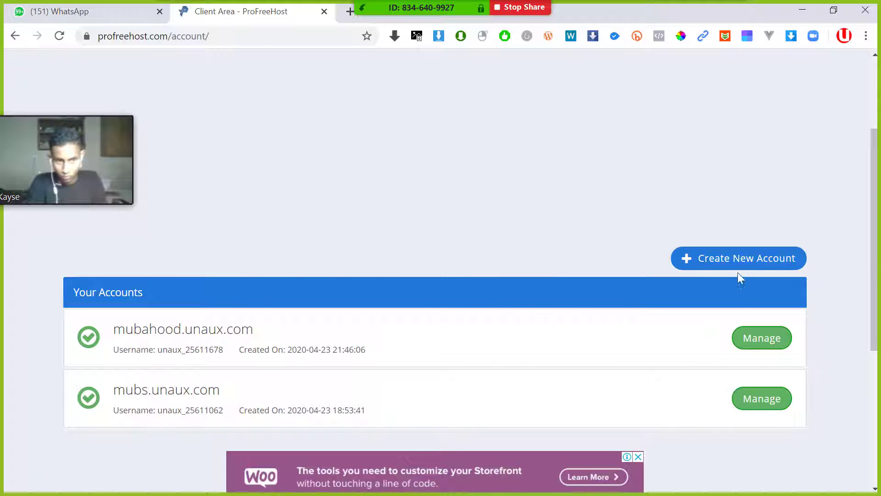
scroll(722, 253, up, 3)
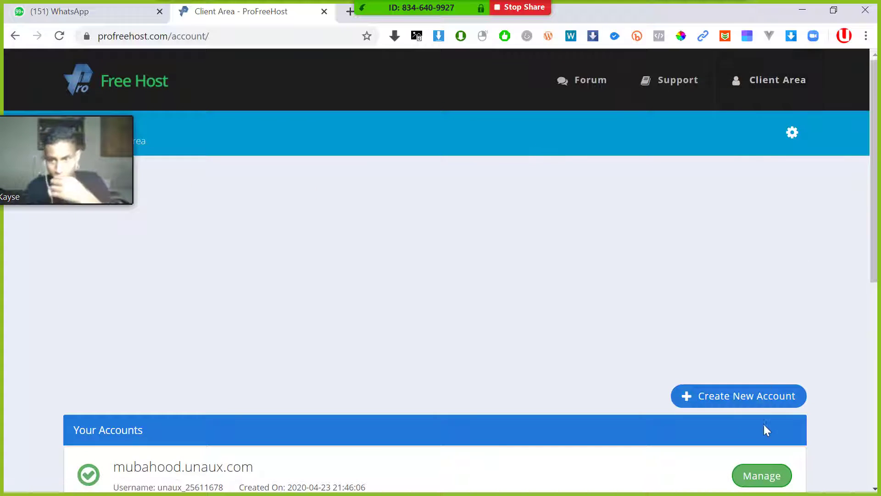
scroll(764, 424, down, 2)
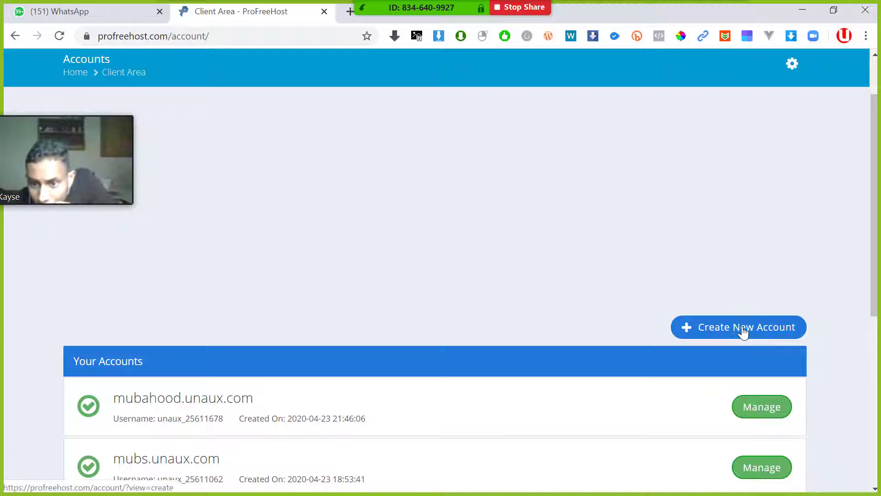
- Create a new free website named e-news on unaux.com and submit the request
click(743, 331)
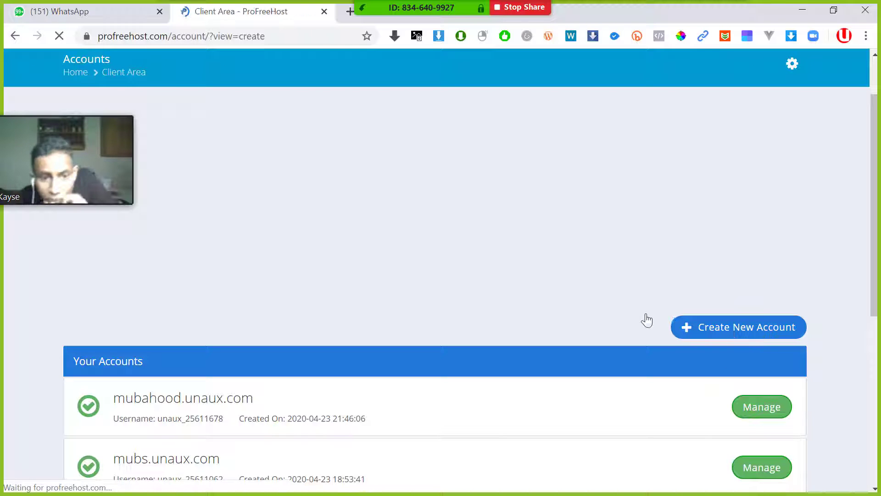
scroll(574, 248, down, 5)
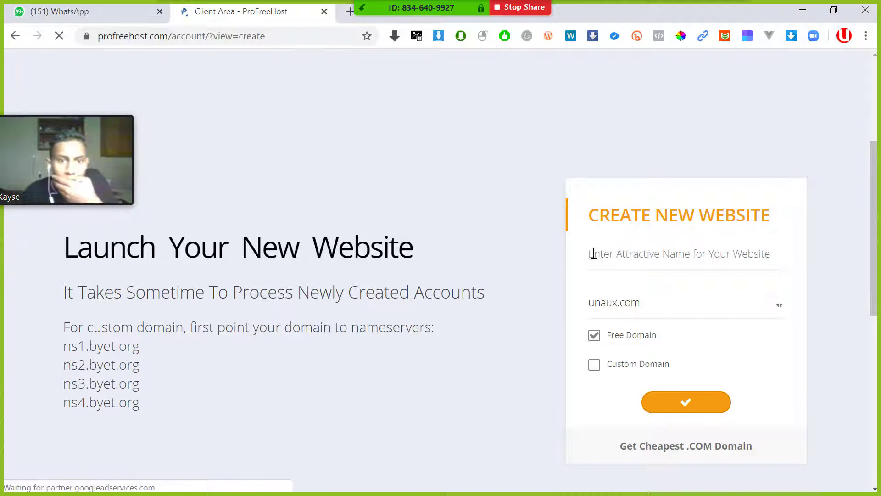
scroll(499, 255, down, 2)
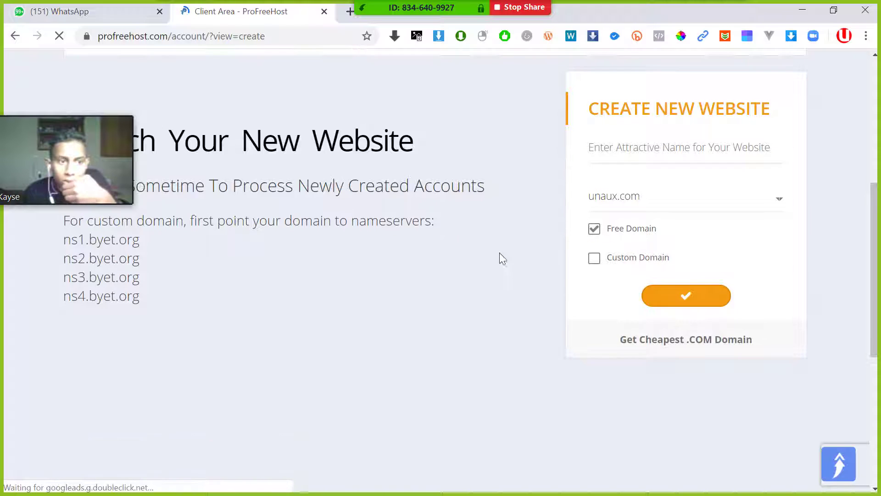
scroll(207, 287, up, 2)
scroll(611, 307, up, 2)
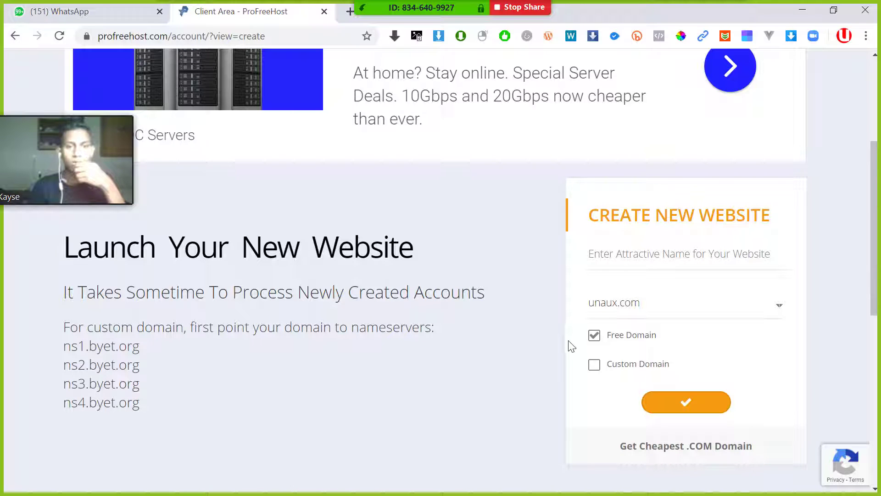
scroll(597, 348, down, 2)
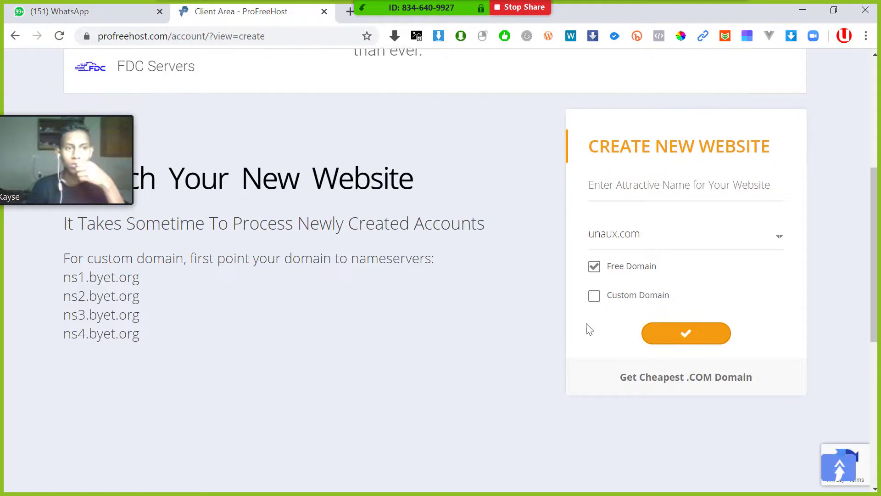
click(632, 184)
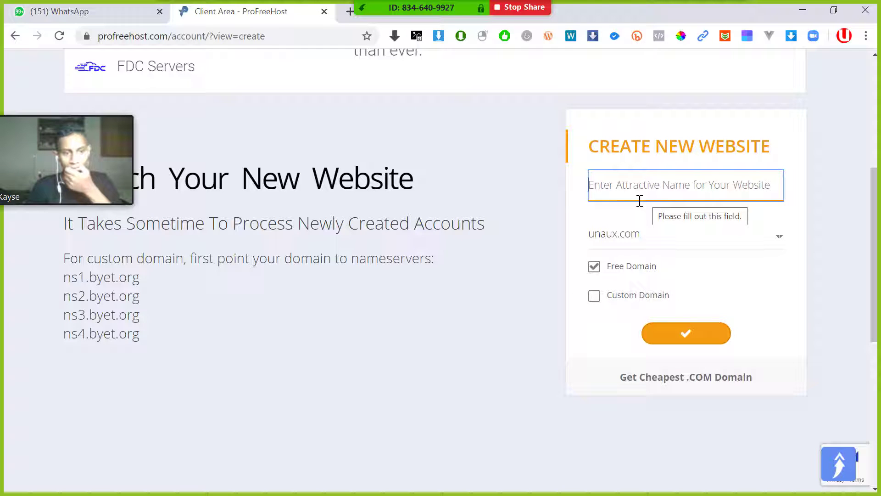
text(e-news)
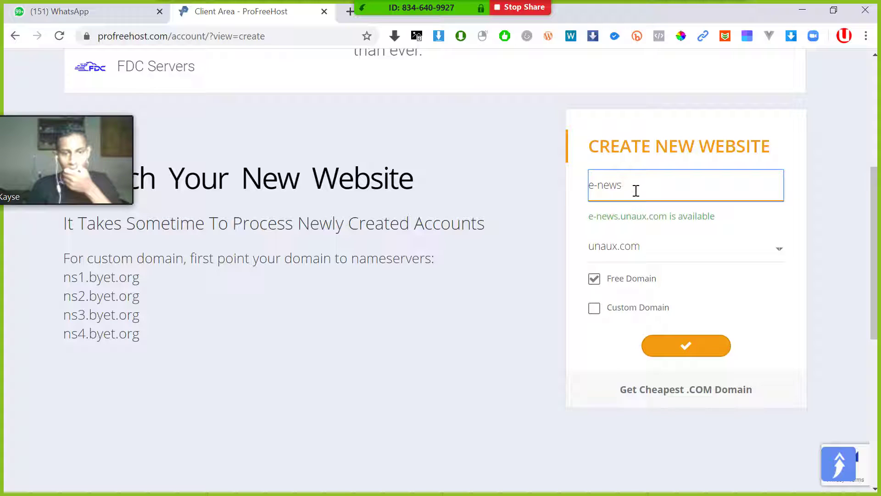
drag(715, 217, 682, 216)
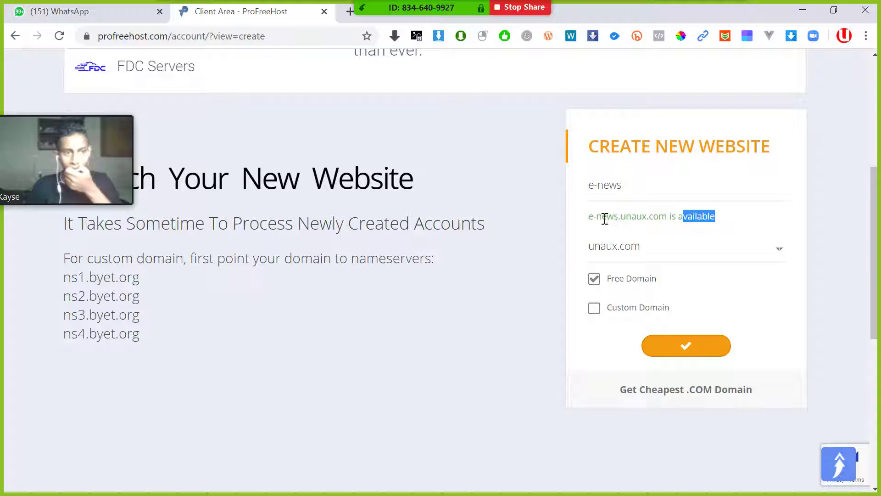
drag(623, 184, 591, 186)
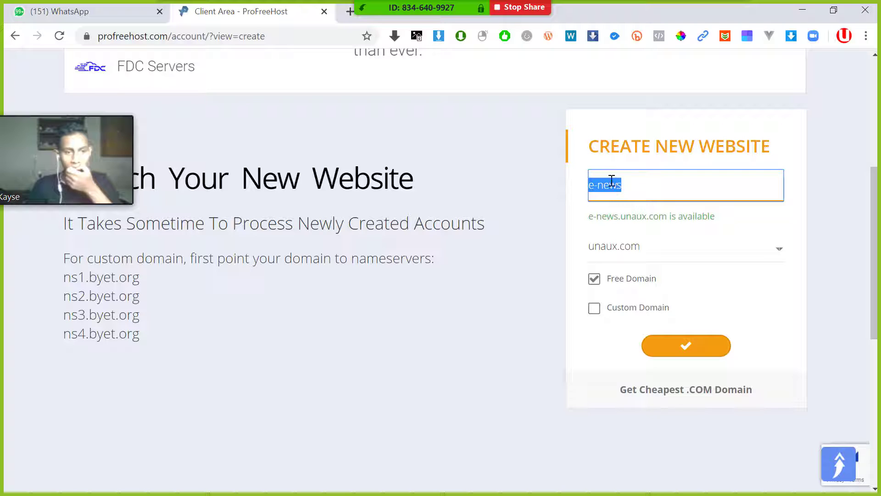
click(686, 350)
click(681, 344)
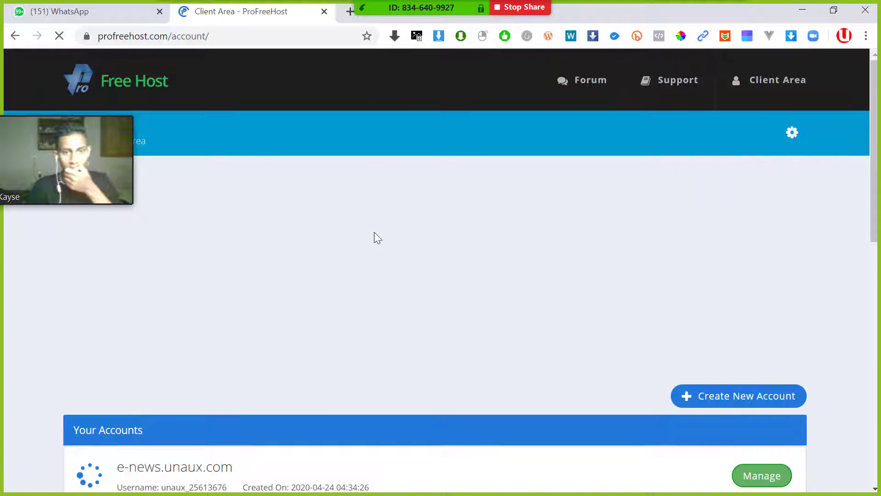
- Refresh the Client Area until e-news.unaux.com is ready, then open its management page
scroll(373, 232, down, 6)
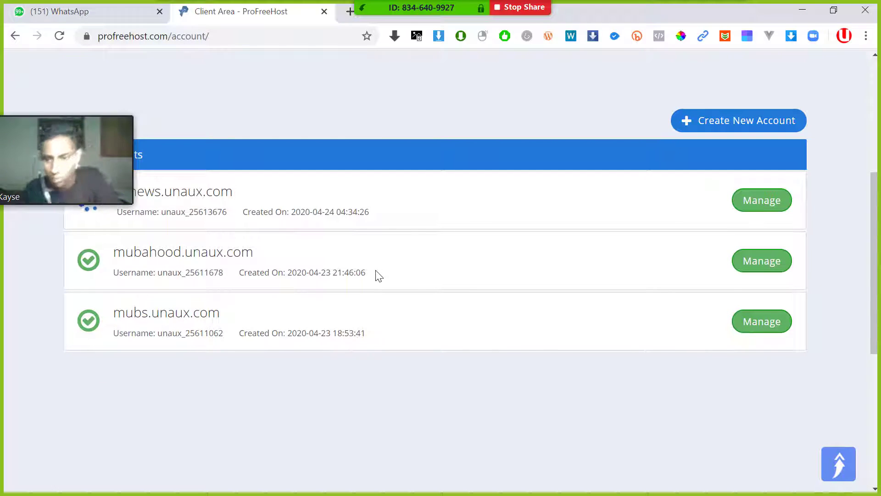
scroll(407, 363, up, 2)
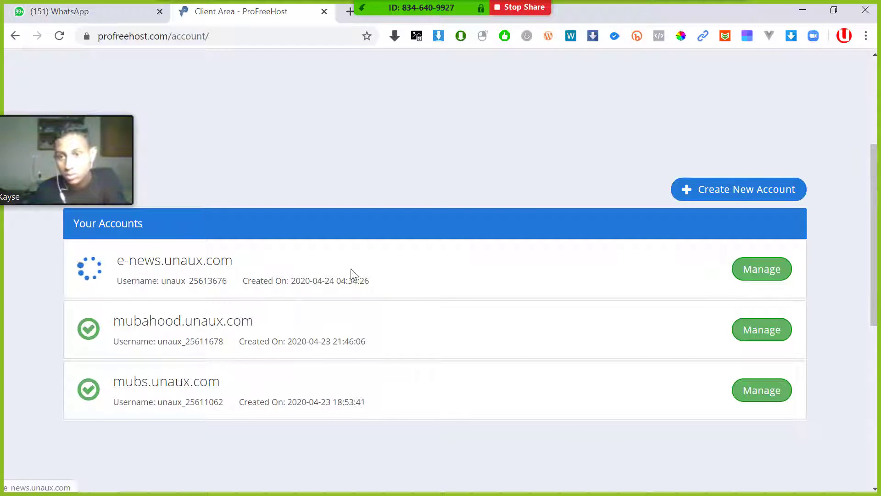
click(59, 36)
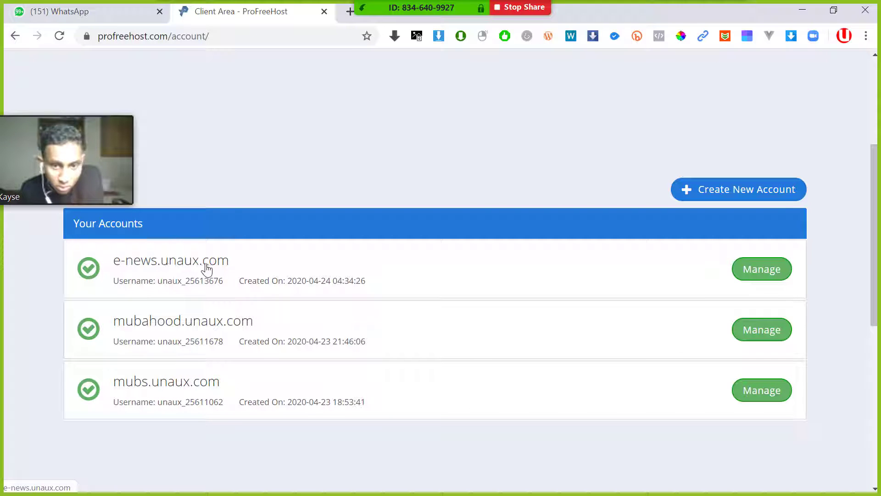
drag(239, 268, 184, 273)
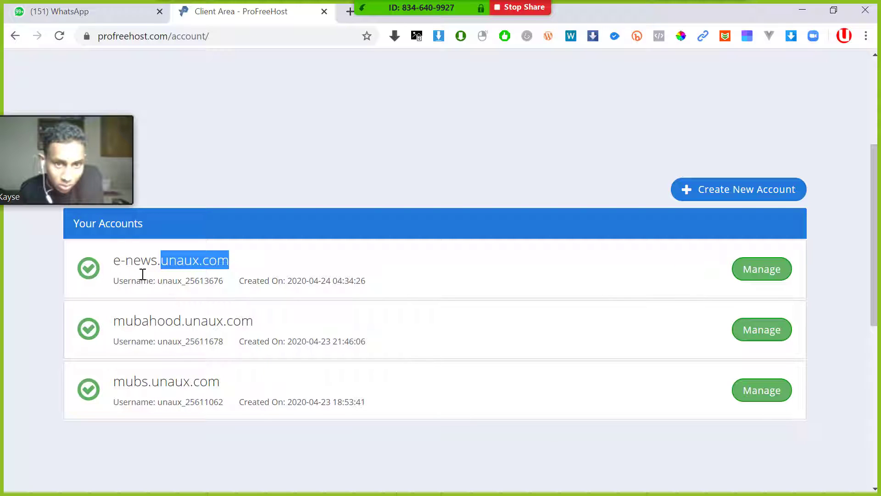
click(758, 281)
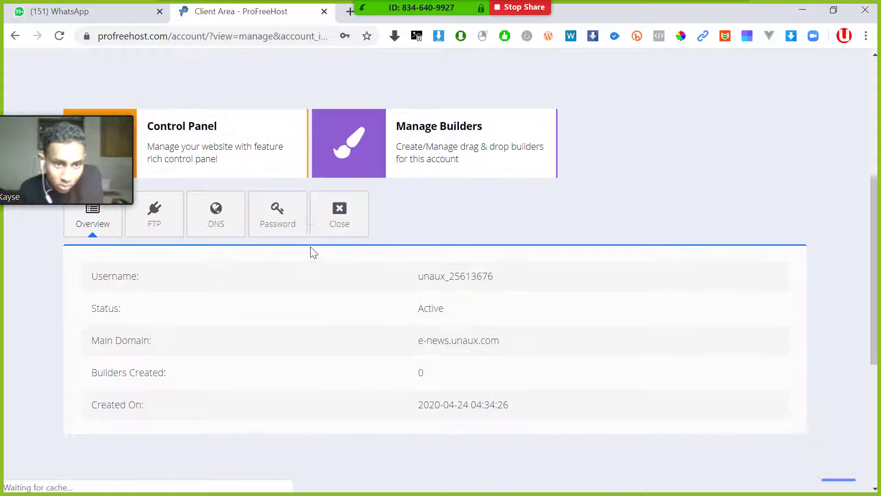
- Check the account's FTP login details and its ns1/ns2.unaux.com nameserver records
scroll(226, 251, up, 1)
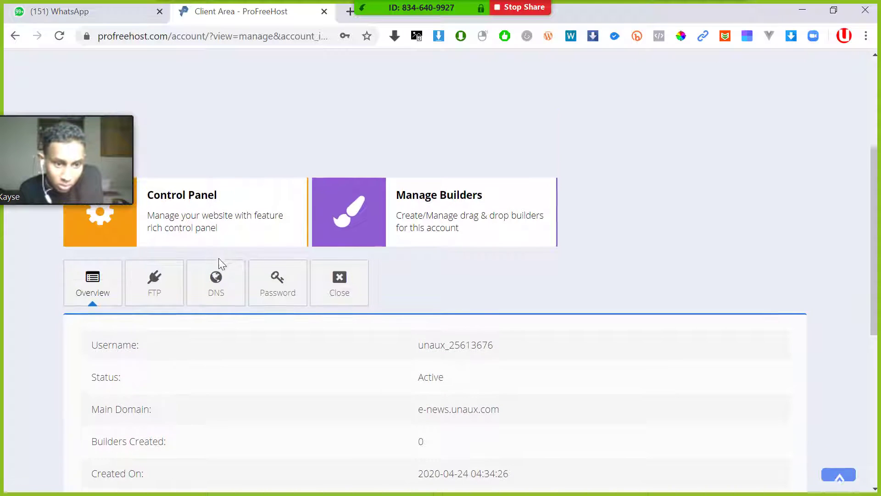
scroll(211, 263, down, 1)
scroll(206, 268, up, 1)
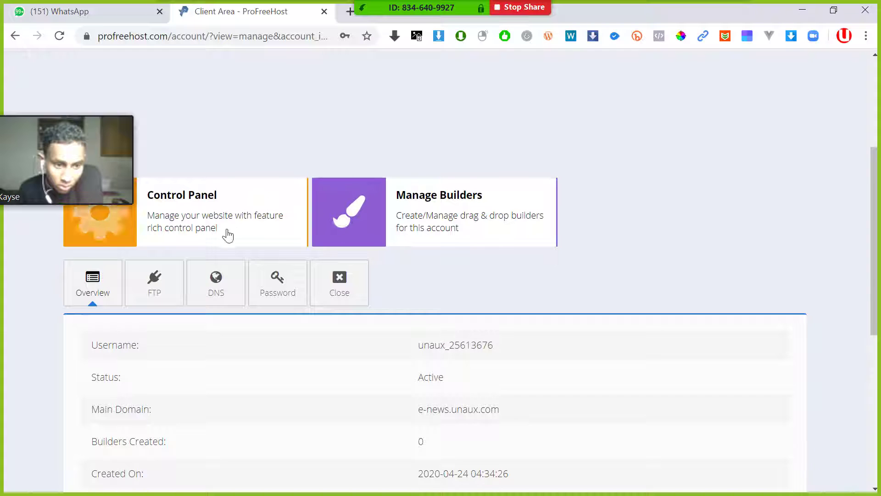
scroll(186, 292, down, 1)
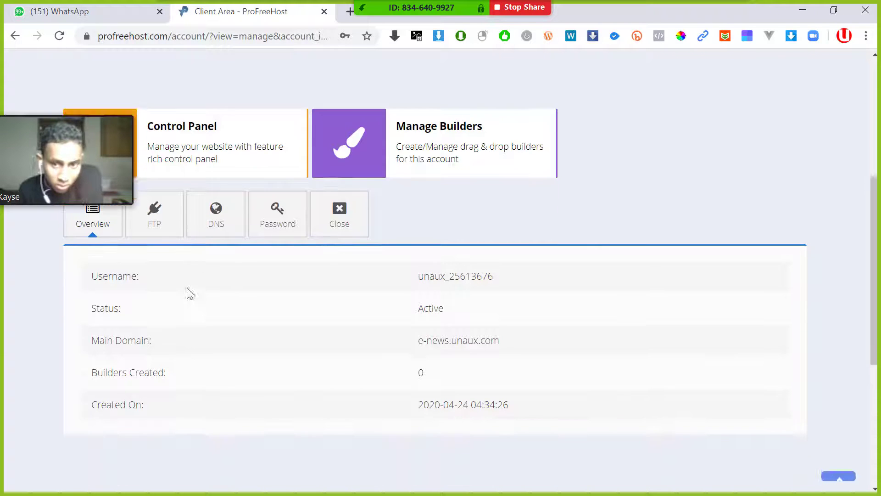
scroll(211, 278, up, 1)
scroll(183, 336, down, 1)
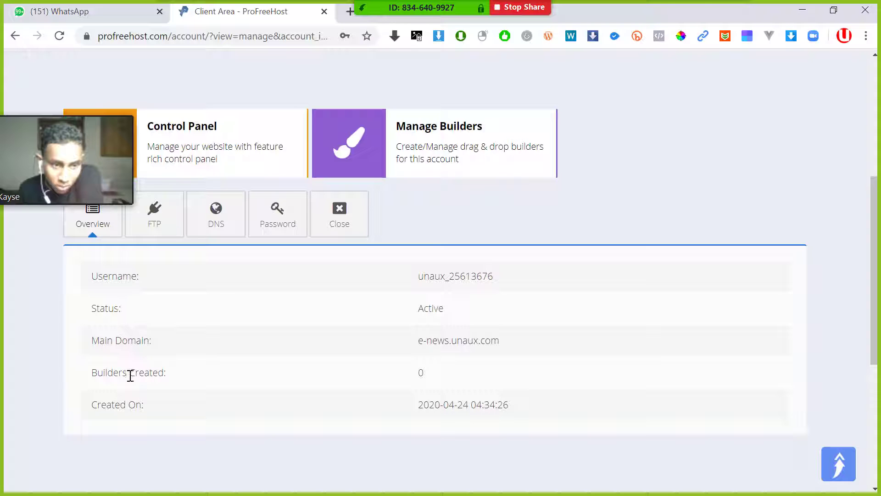
click(155, 215)
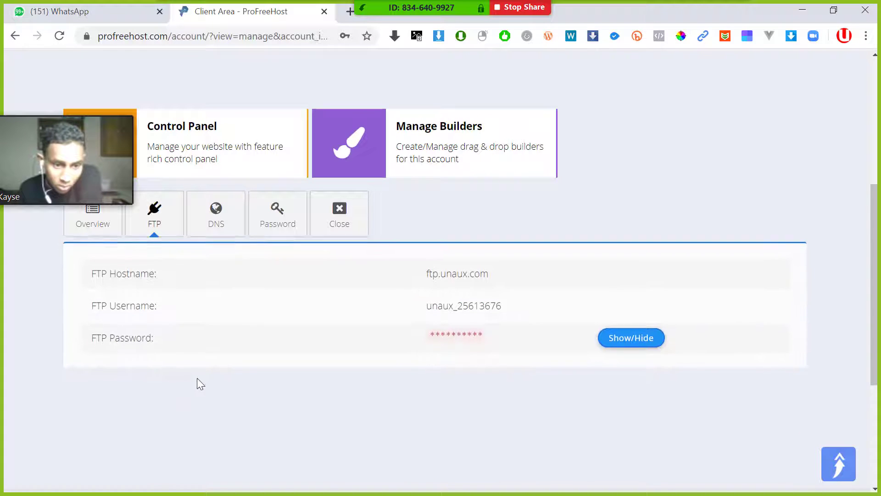
click(225, 216)
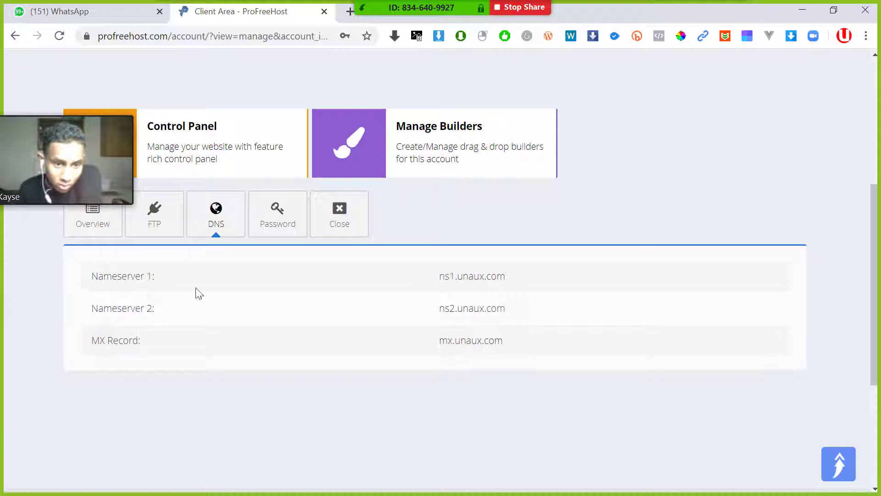
- Show the password settings and briefly reveal the account password in plain text
click(278, 225)
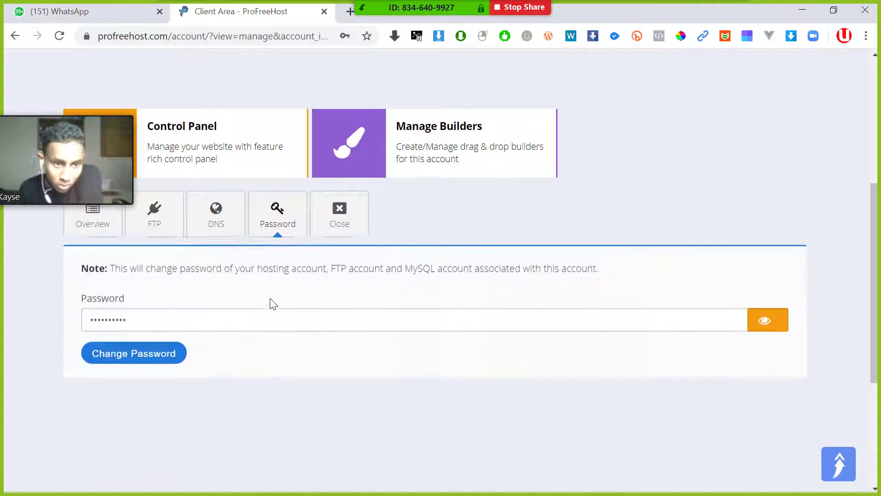
click(753, 322)
click(761, 322)
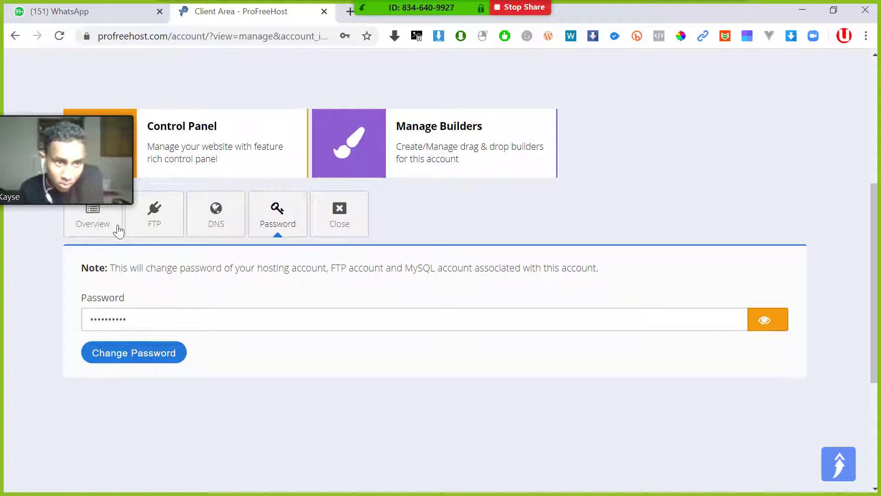
scroll(146, 271, up, 3)
scroll(177, 344, down, 1)
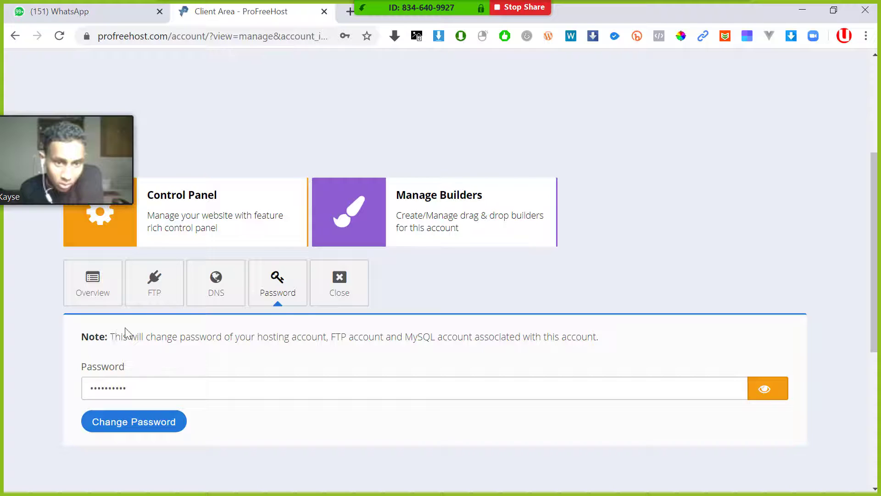
scroll(127, 329, up, 2)
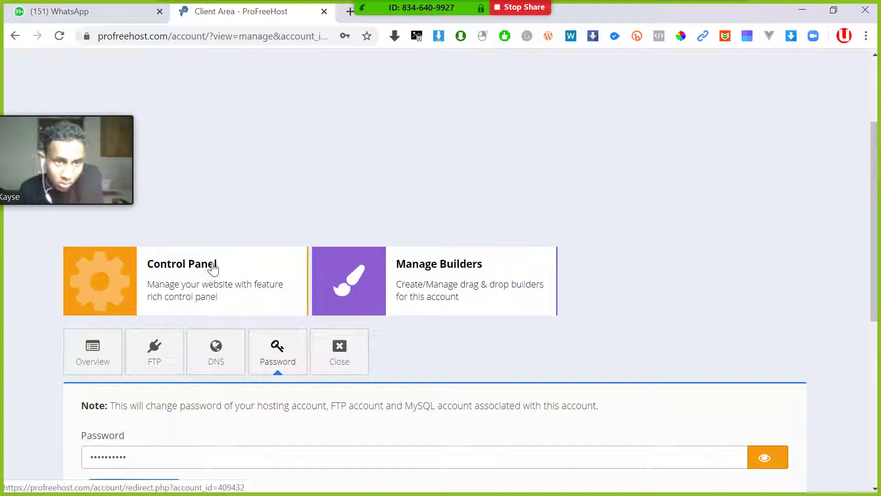
- Open the Control Panel and approve service e-mail notifications to reach the dashboard
click(103, 283)
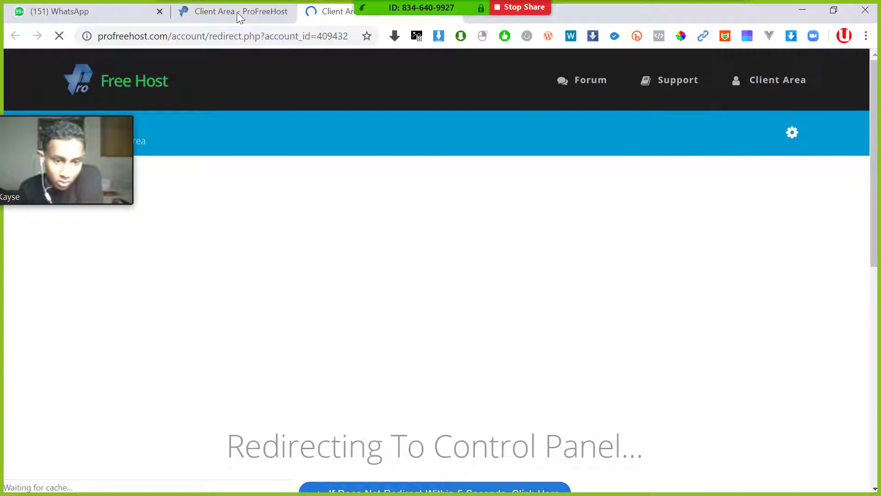
drag(237, 12, 200, 13)
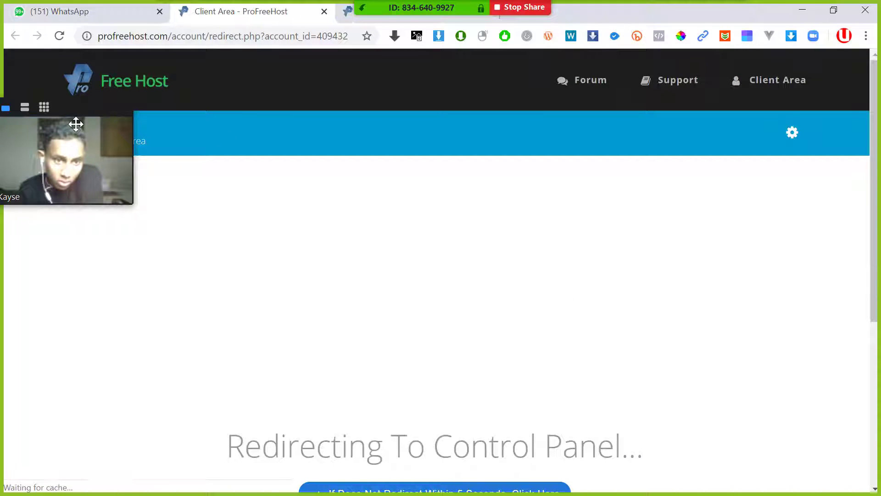
drag(70, 106, 781, 104)
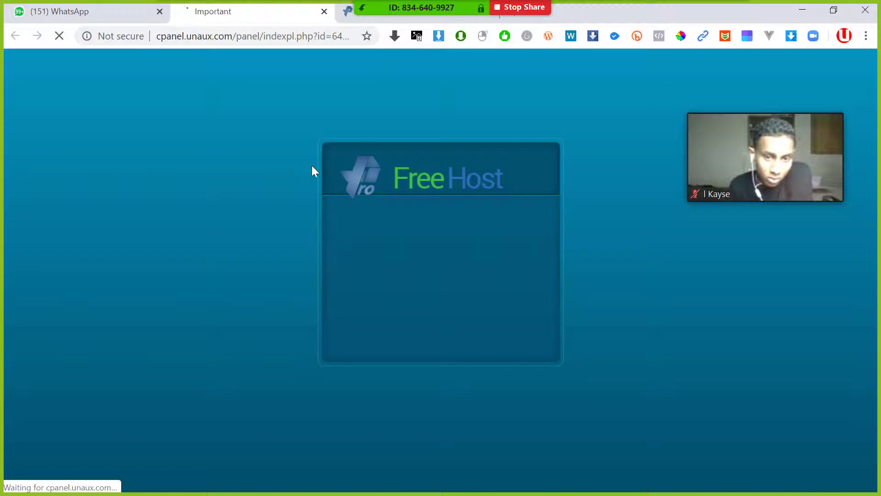
scroll(290, 191, down, 4)
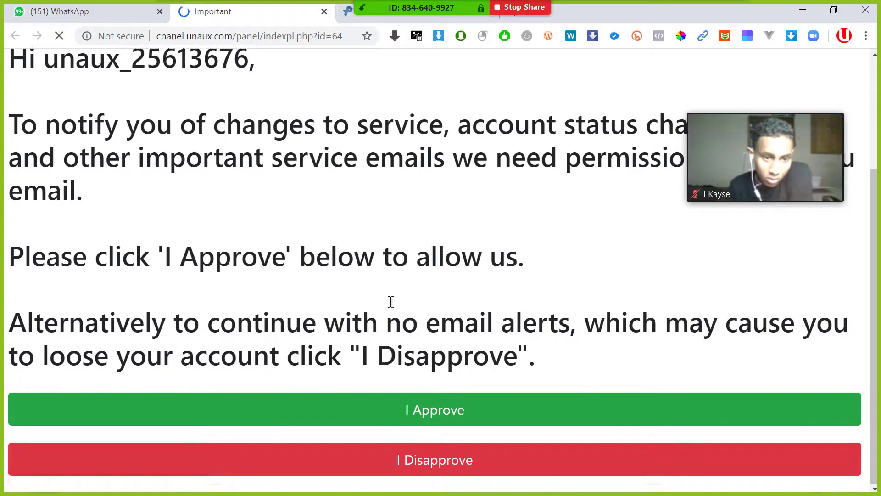
click(440, 418)
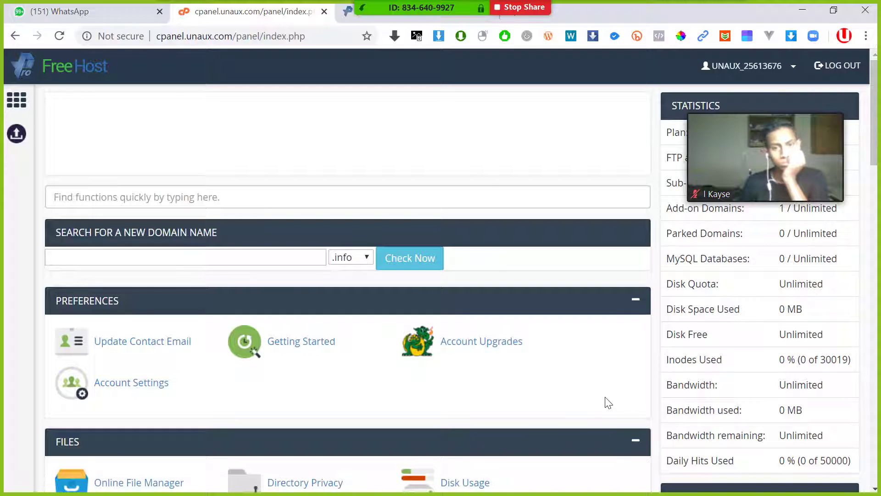
- Find the Files section and open the Online File Manager in a new tab
scroll(371, 250, down, 1)
scroll(371, 250, down, 3)
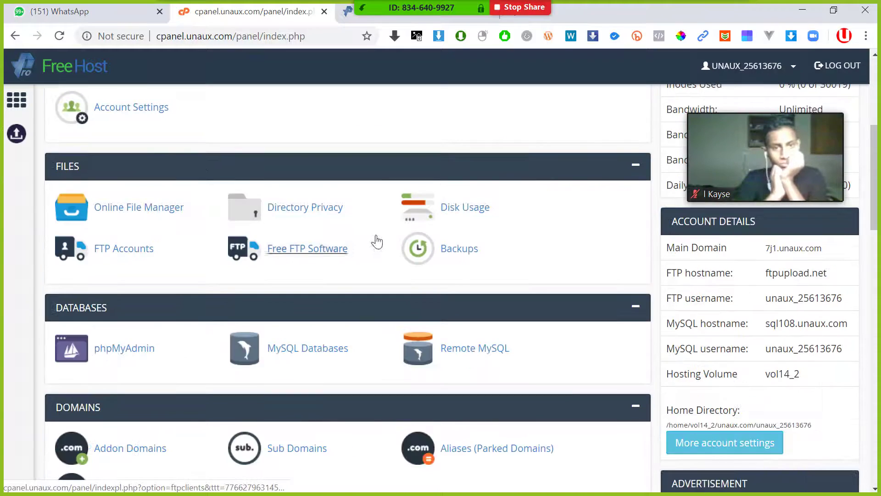
scroll(376, 234, up, 4)
scroll(271, 232, down, 4)
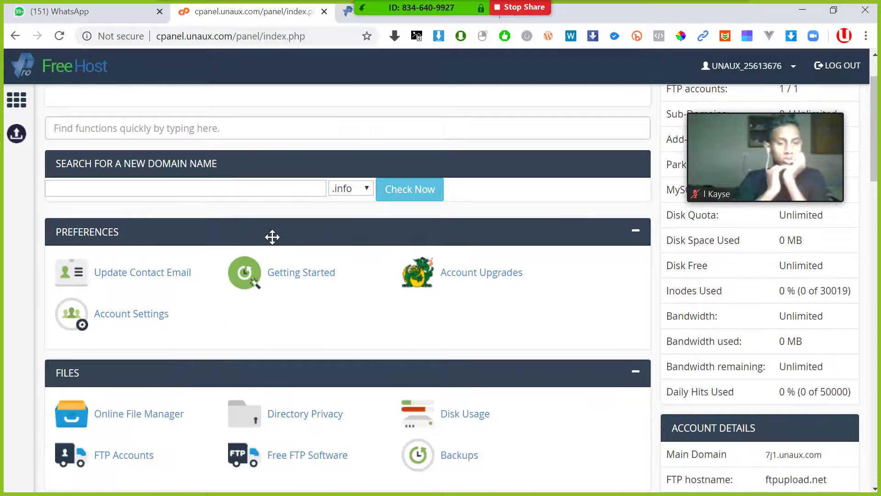
scroll(294, 227, up, 2)
scroll(358, 209, down, 8)
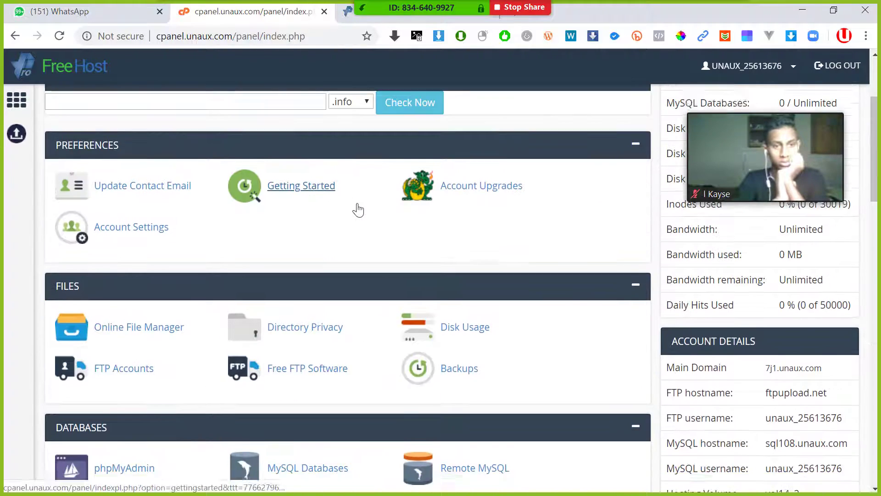
scroll(359, 209, down, 1)
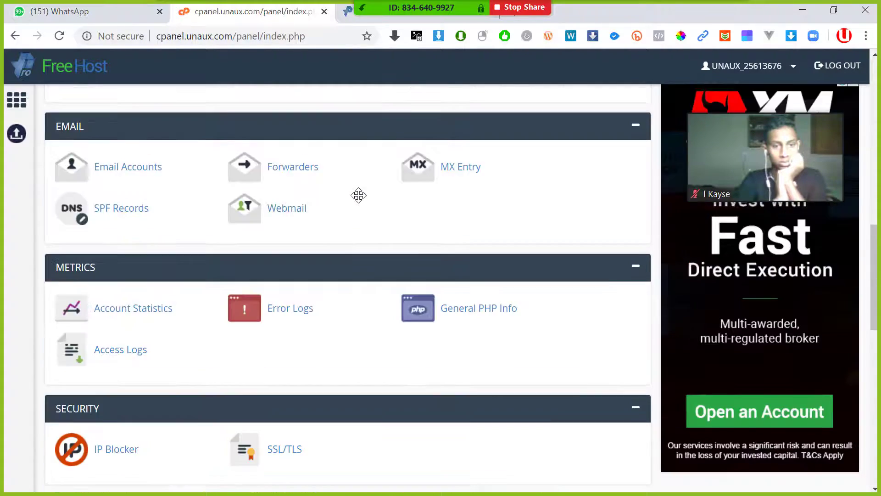
scroll(358, 193, up, 5)
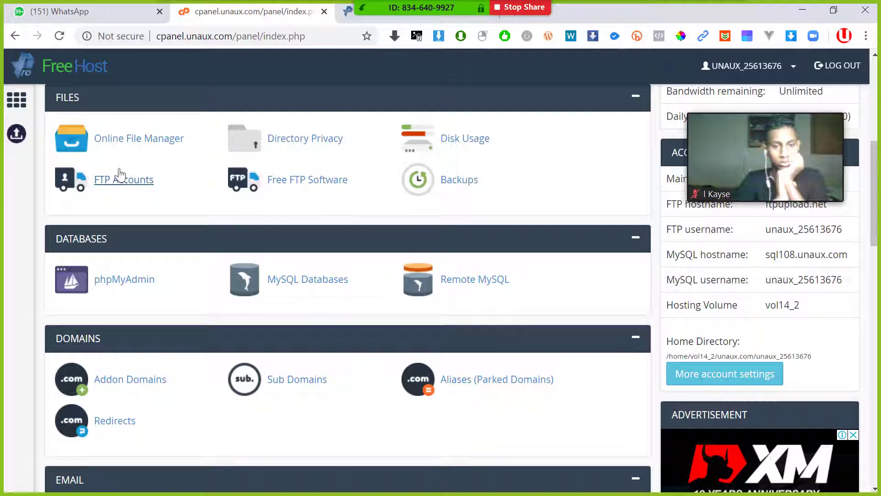
click(143, 147)
click(247, 11)
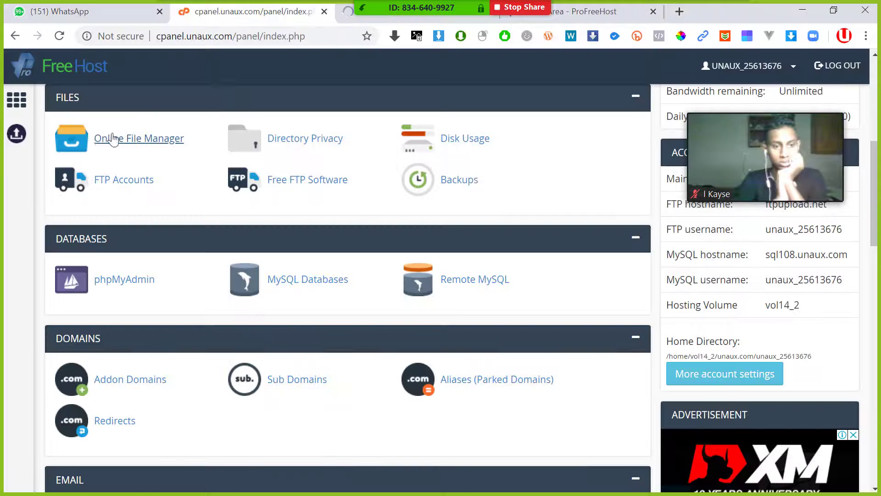
- Open the htdocs folder in Monsta FTP to see index2.html, then return to the control panel
click(352, 14)
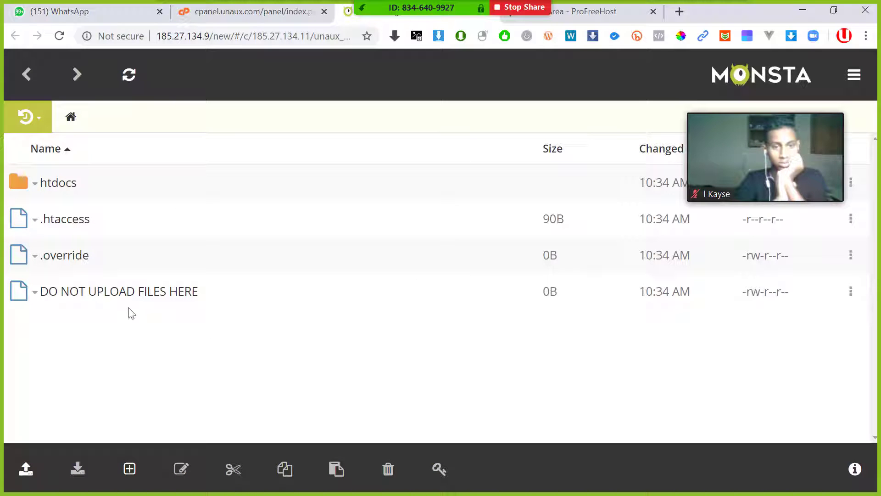
click(59, 184)
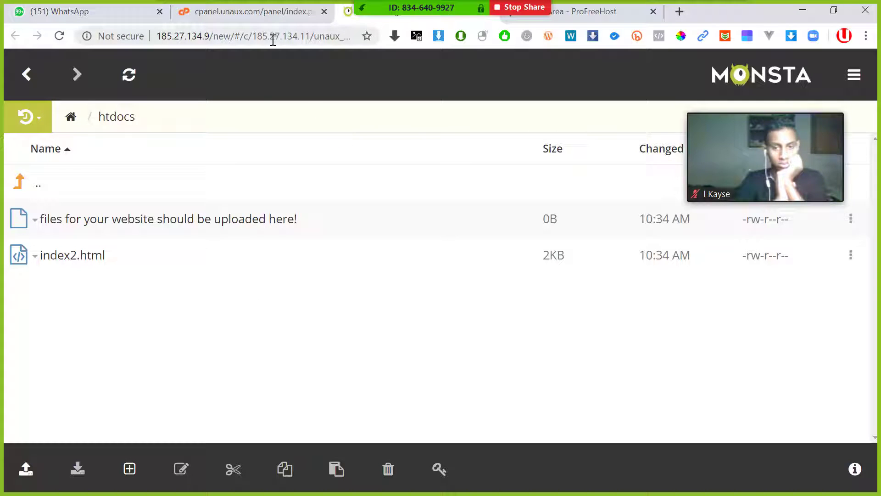
click(254, 17)
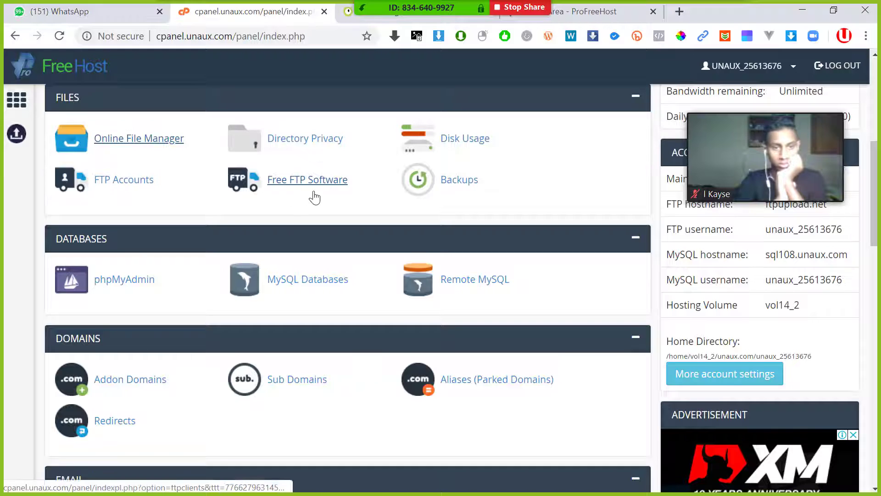
scroll(310, 197, up, 3)
click(350, 12)
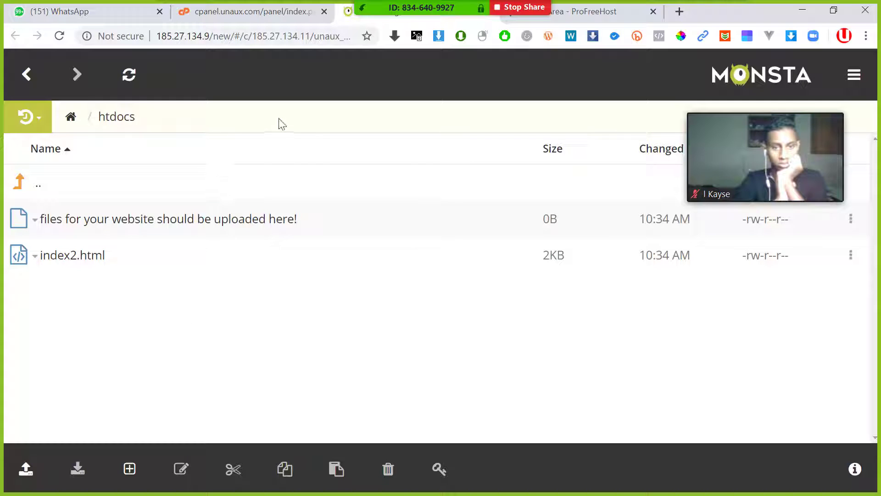
click(238, 17)
scroll(173, 191, up, 3)
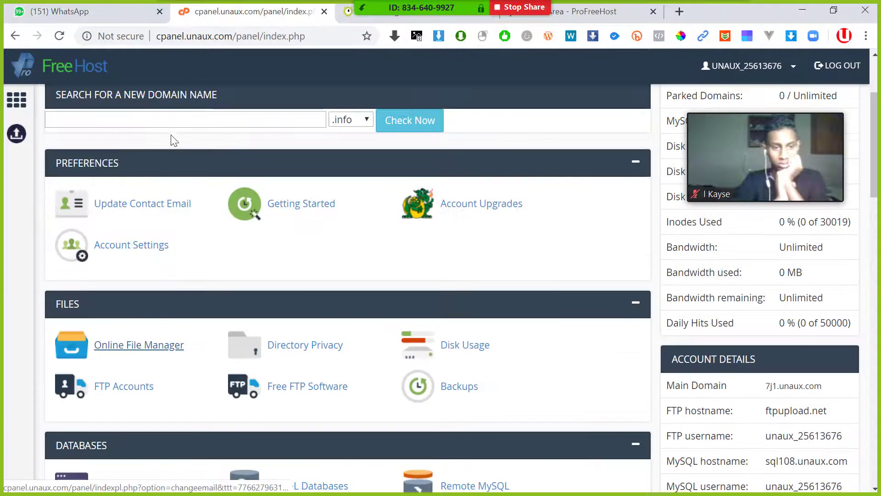
scroll(331, 257, up, 2)
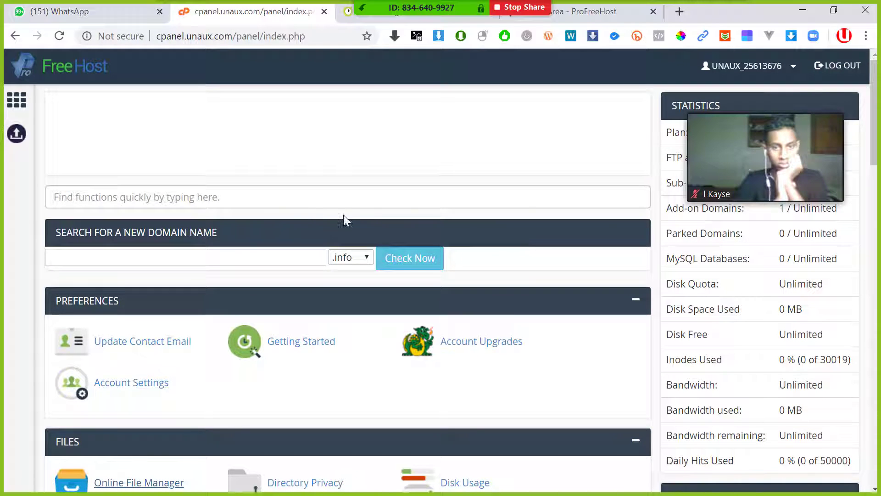
scroll(326, 213, down, 7)
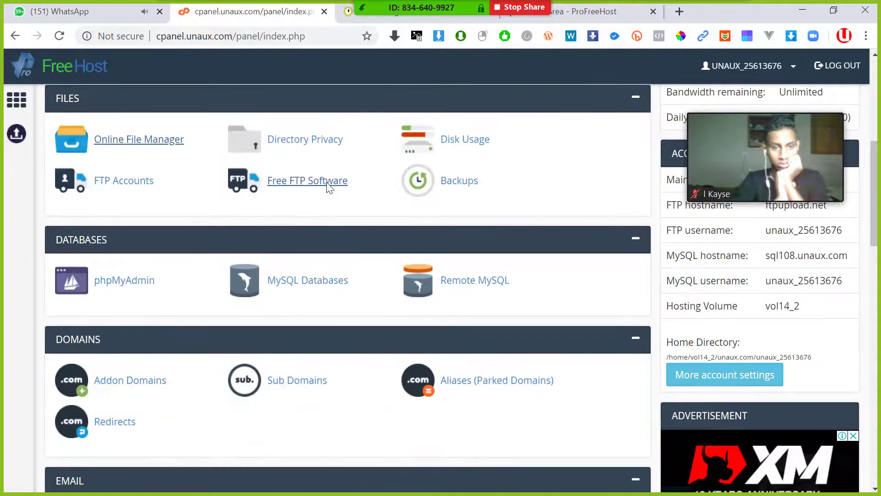
scroll(328, 186, up, 8)
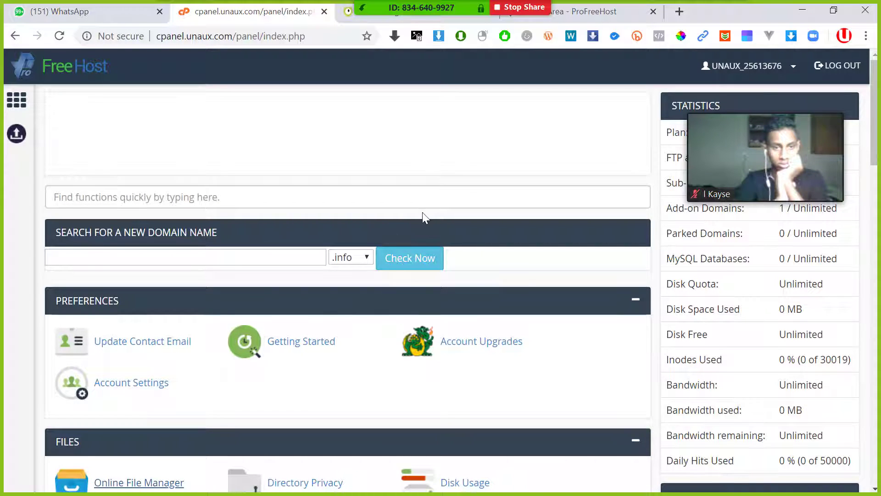
scroll(422, 212, down, 3)
scroll(246, 245, up, 3)
scroll(225, 255, down, 4)
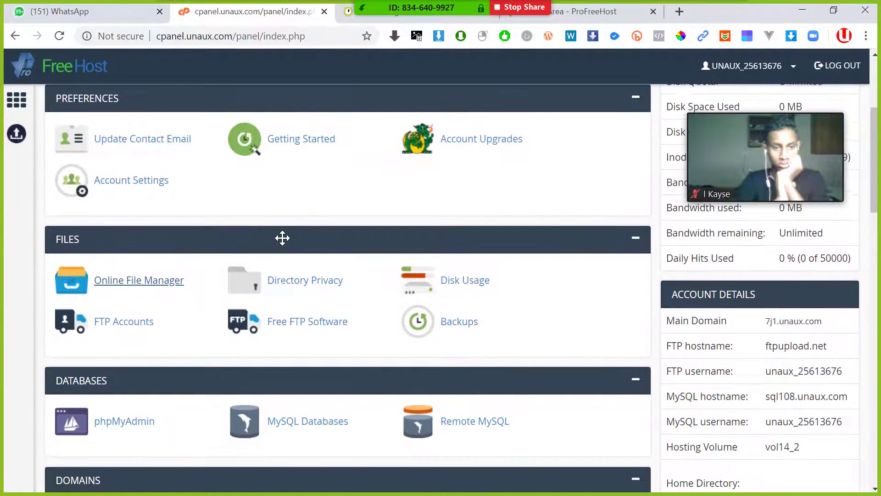
scroll(283, 238, up, 3)
scroll(381, 226, down, 12)
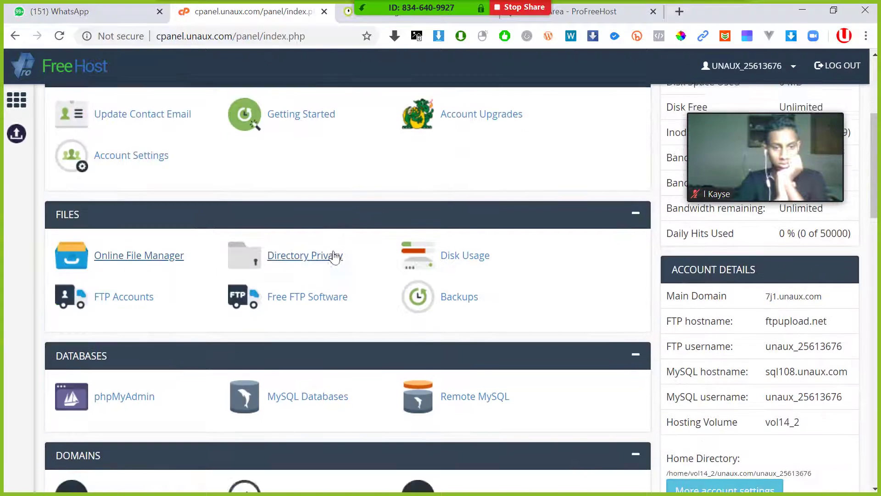
scroll(324, 242, up, 10)
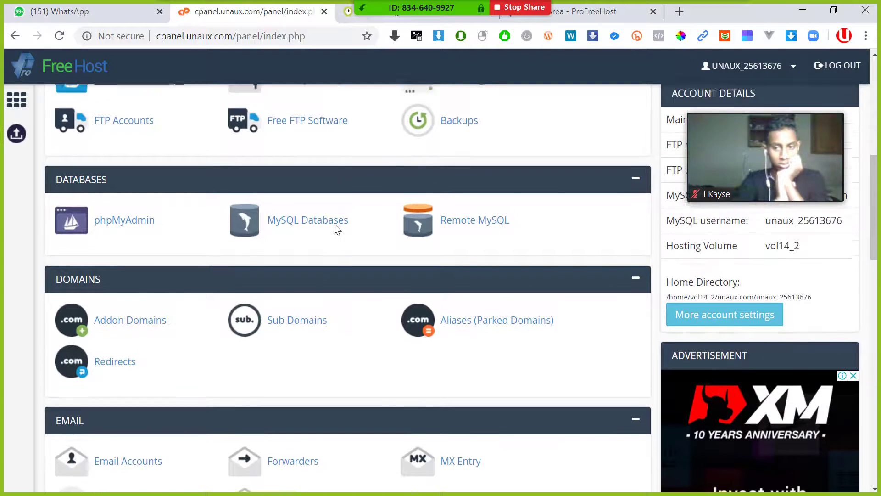
scroll(410, 204, up, 3)
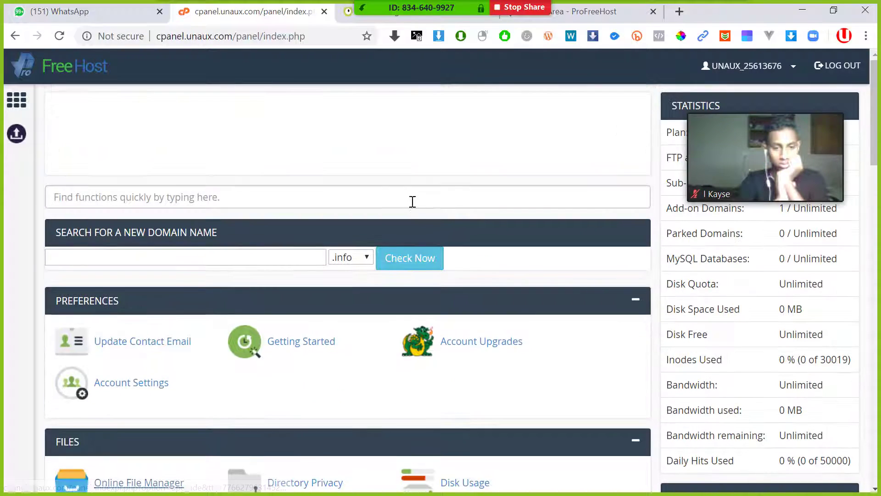
scroll(412, 197, down, 2)
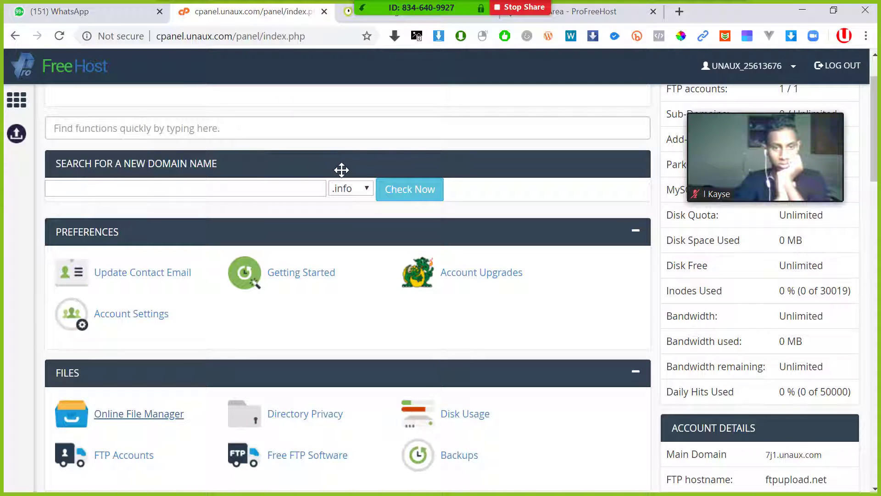
scroll(330, 211, down, 7)
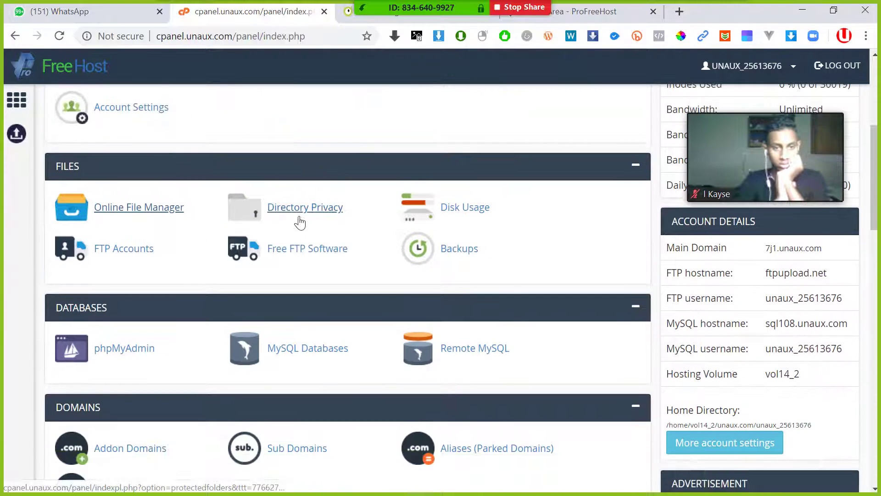
scroll(299, 222, down, 9)
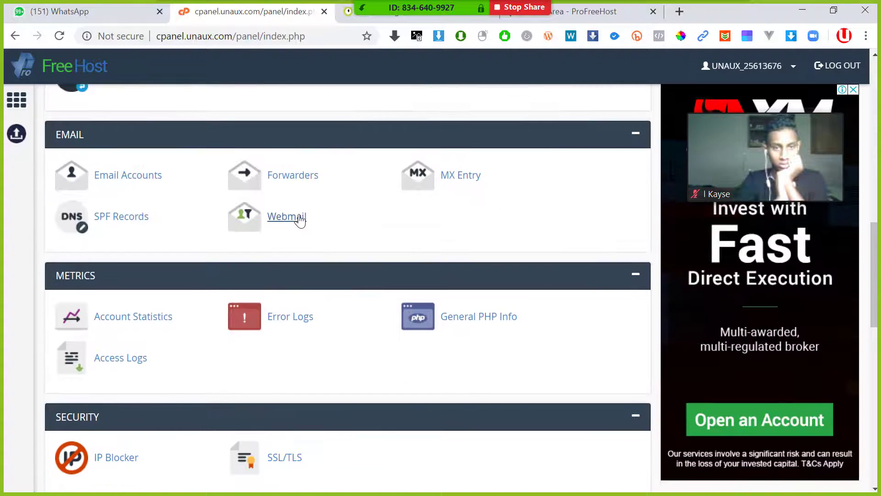
scroll(300, 222, down, 6)
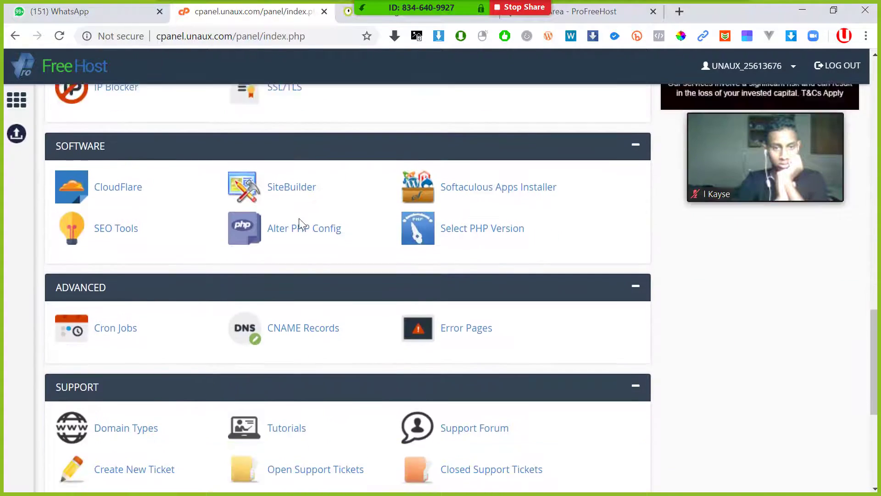
scroll(296, 225, down, 3)
scroll(301, 232, up, 5)
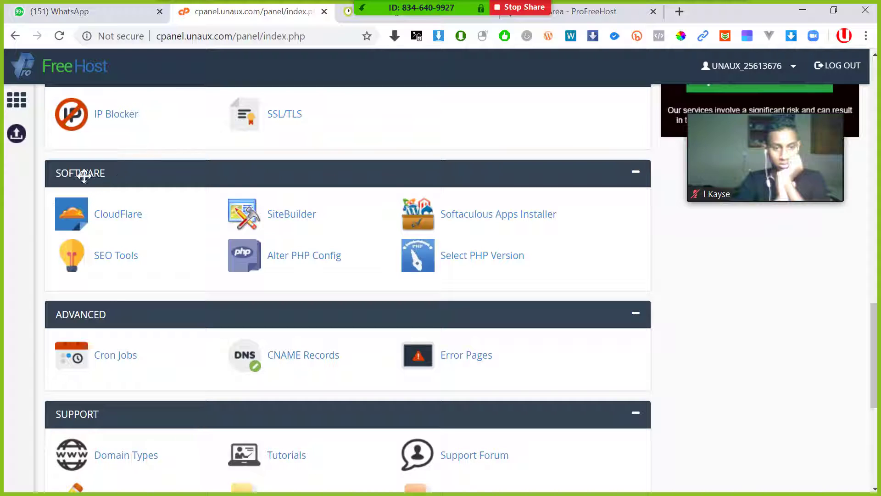
- Launch Softaculous Apps Installer in its own tab and locate WordPress among Top Scripts
click(523, 222)
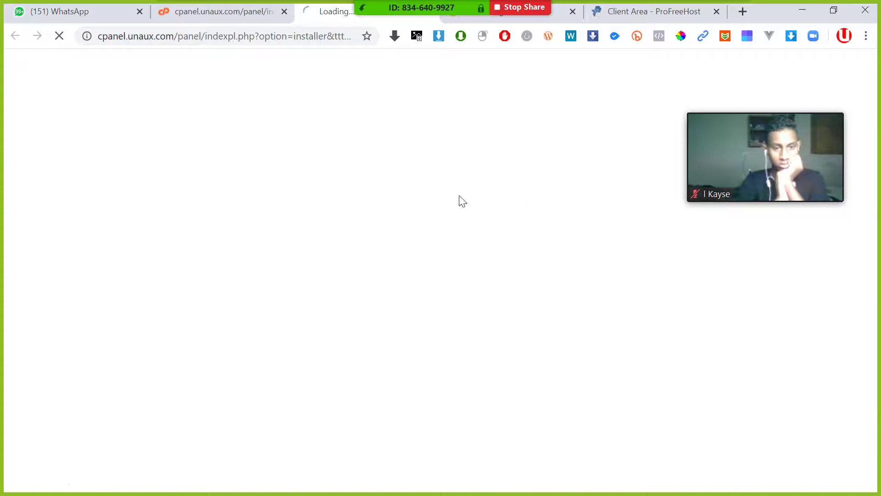
click(282, 12)
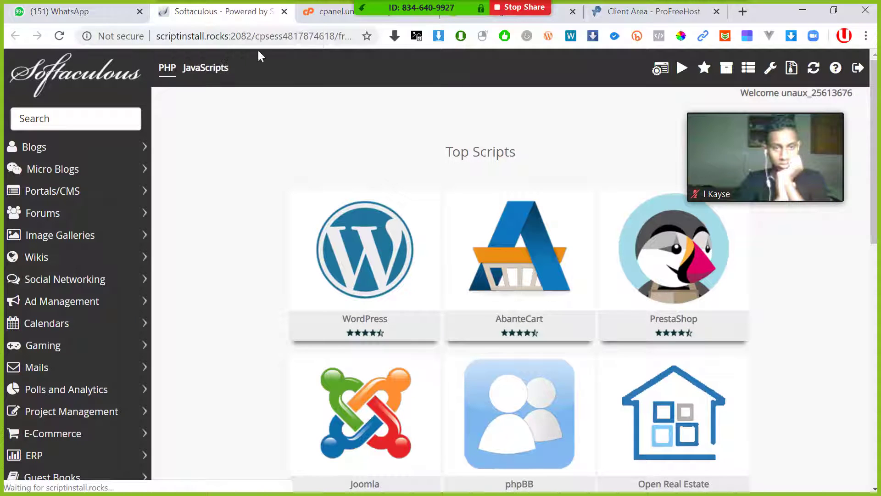
click(321, 12)
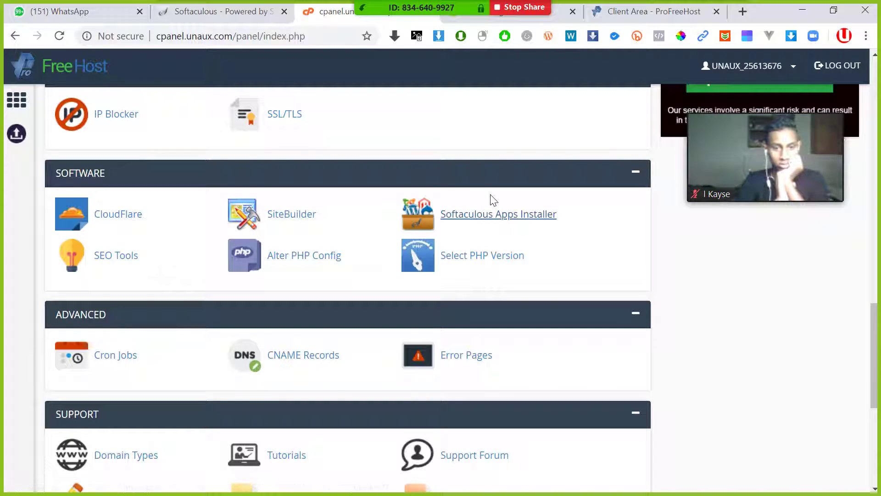
click(196, 10)
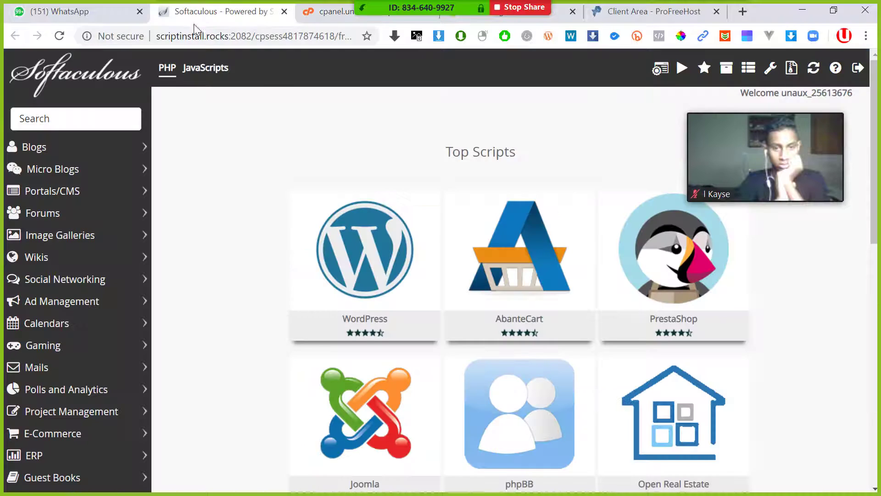
mouse_move(359, 261)
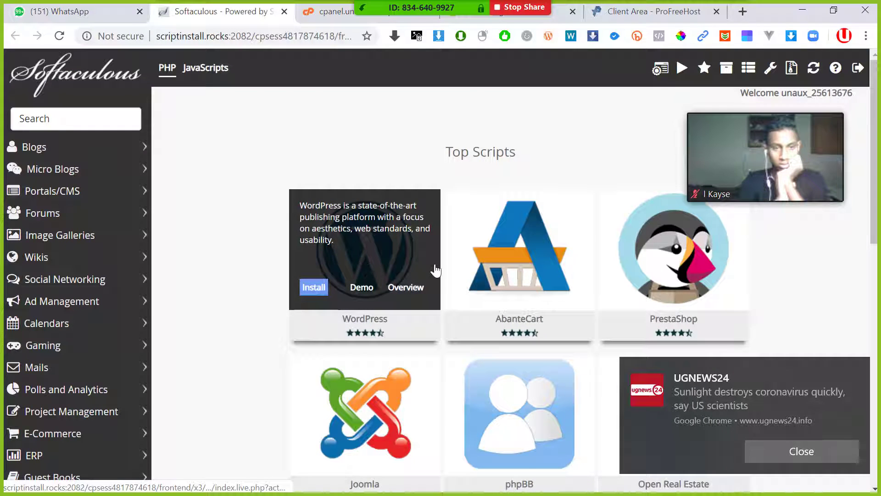
scroll(449, 291, down, 10)
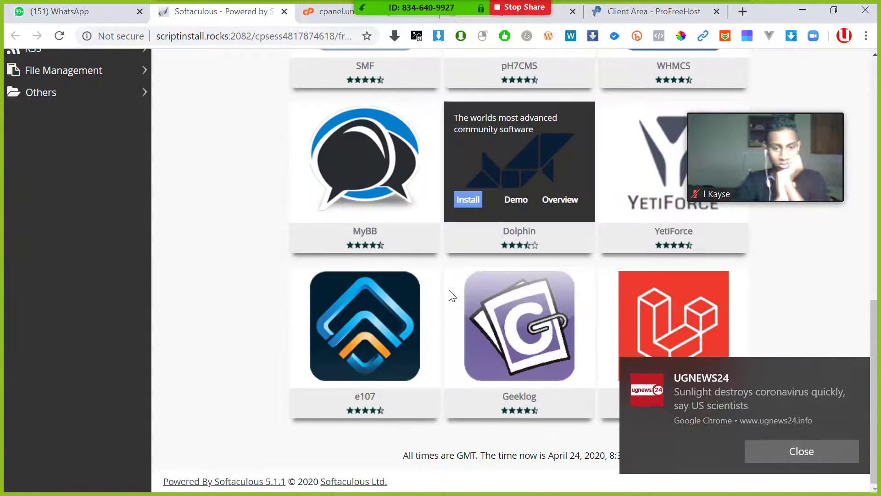
scroll(449, 291, up, 10)
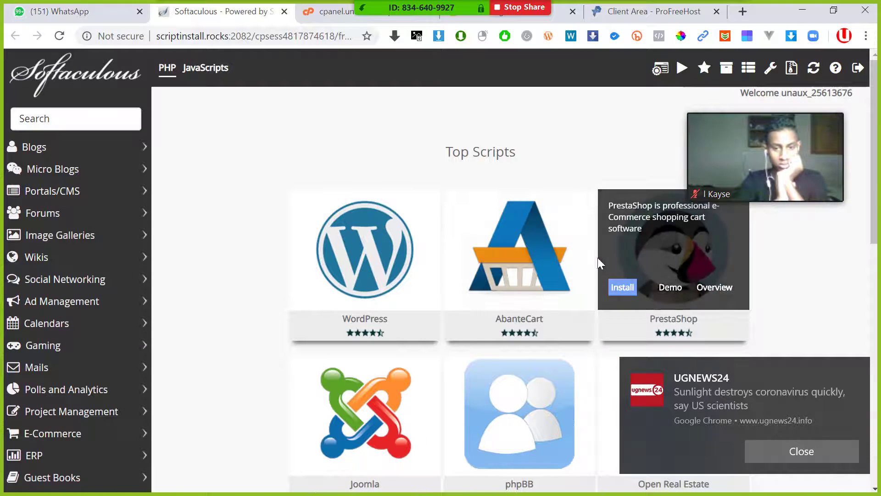
mouse_move(342, 244)
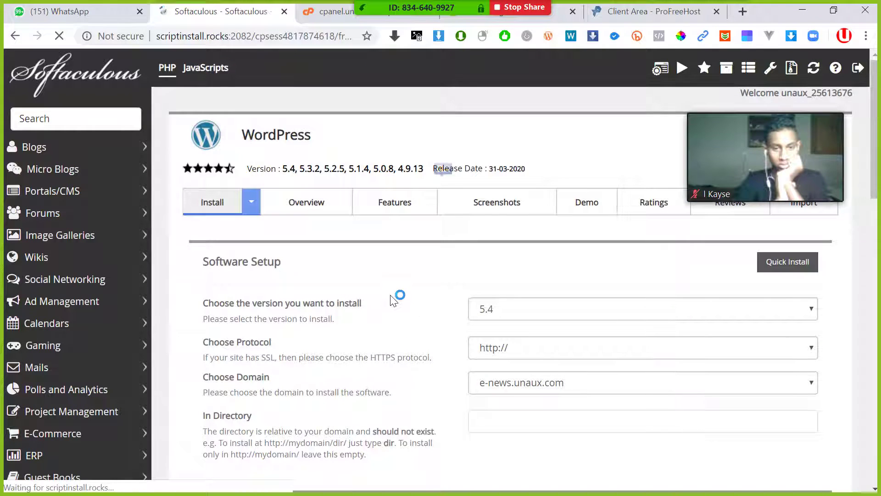
- Admit the waiting meeting participant and set the WordPress site name to E-NEWS
scroll(449, 301, down, 1)
scroll(441, 270, up, 1)
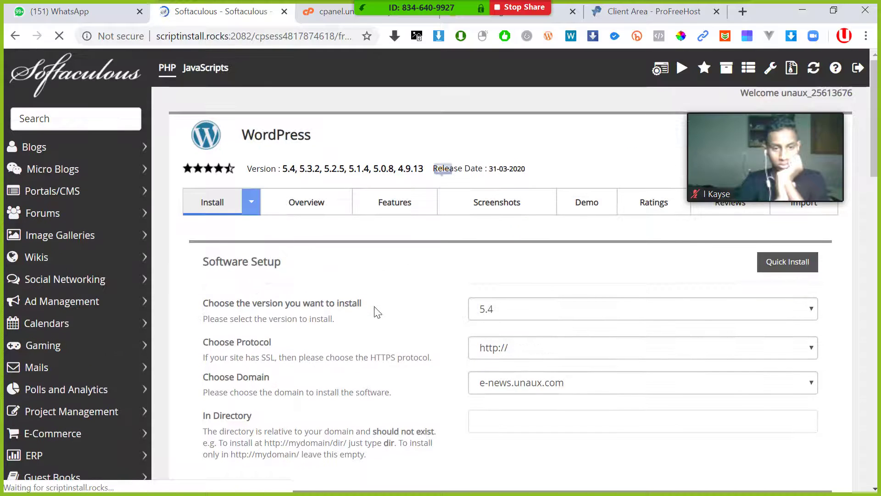
scroll(478, 351, down, 3)
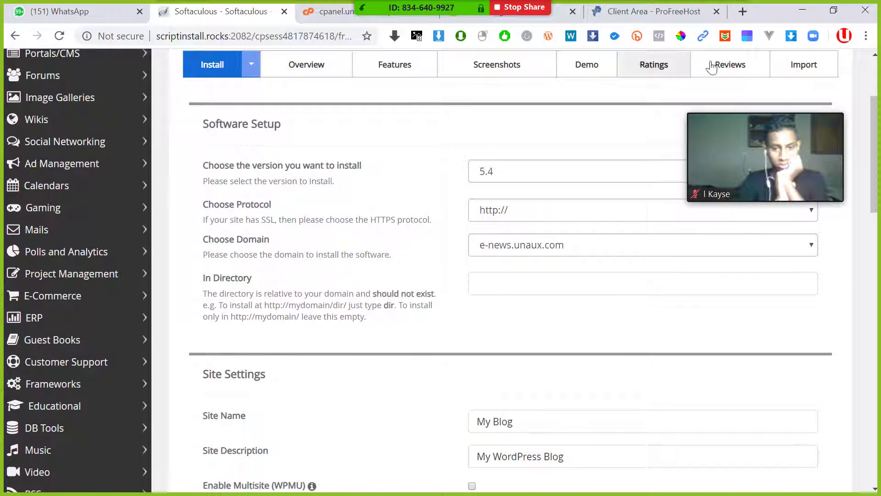
scroll(474, 233, up, 1)
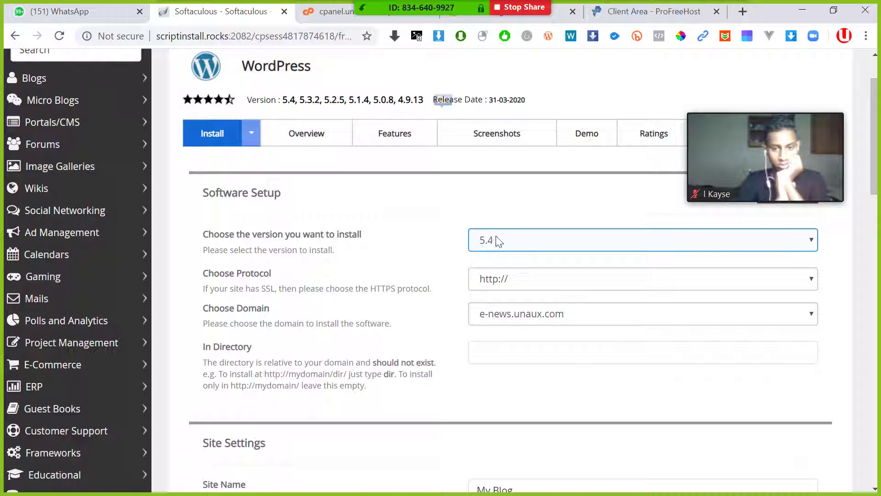
scroll(493, 245, down, 3)
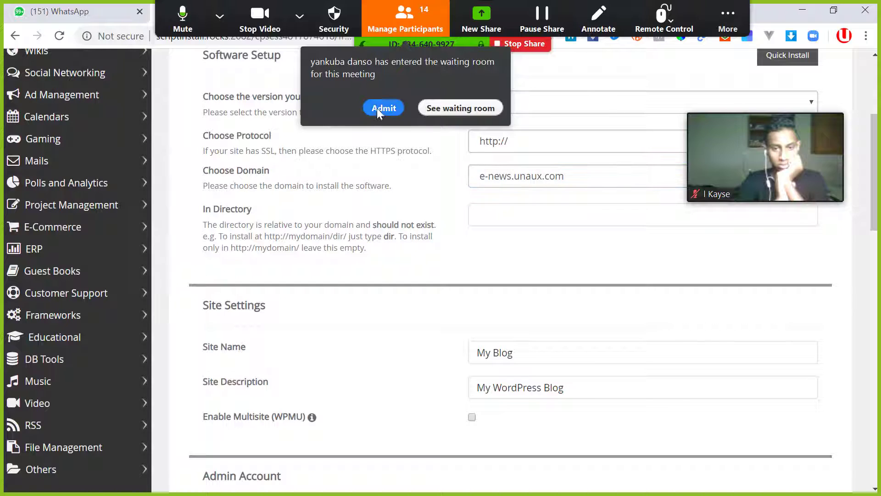
click(378, 108)
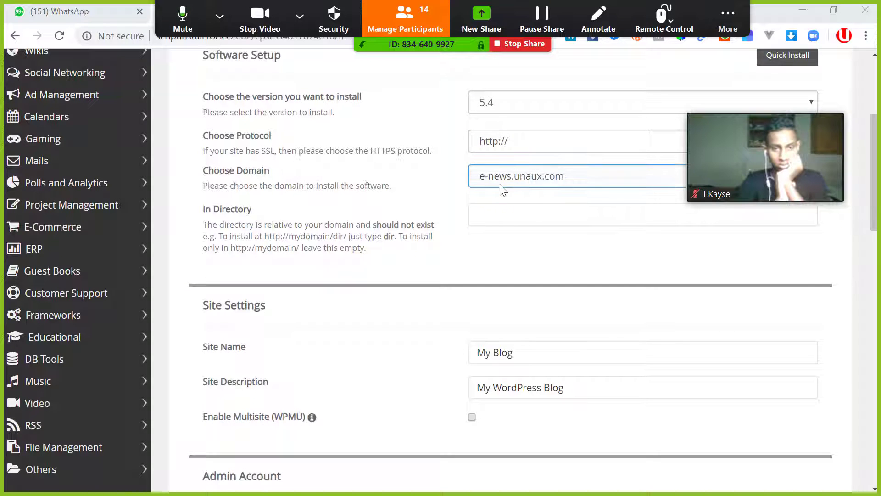
scroll(477, 236, down, 3)
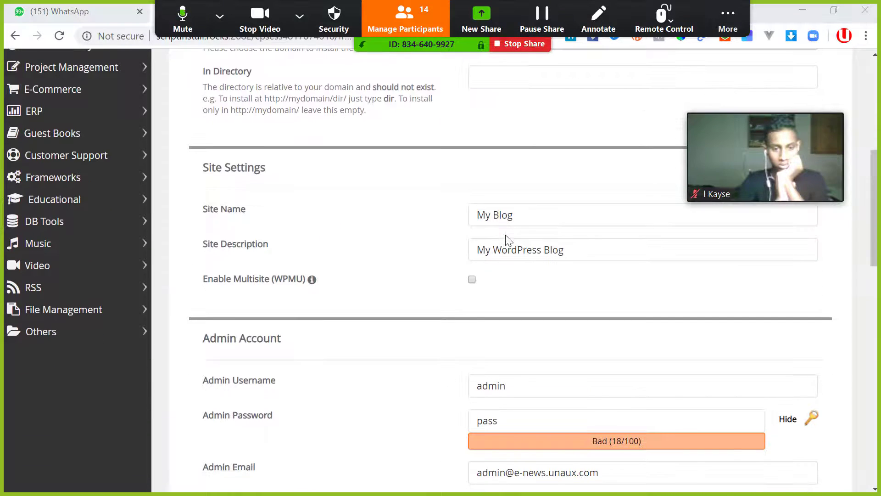
click(488, 215)
triple_click(488, 215)
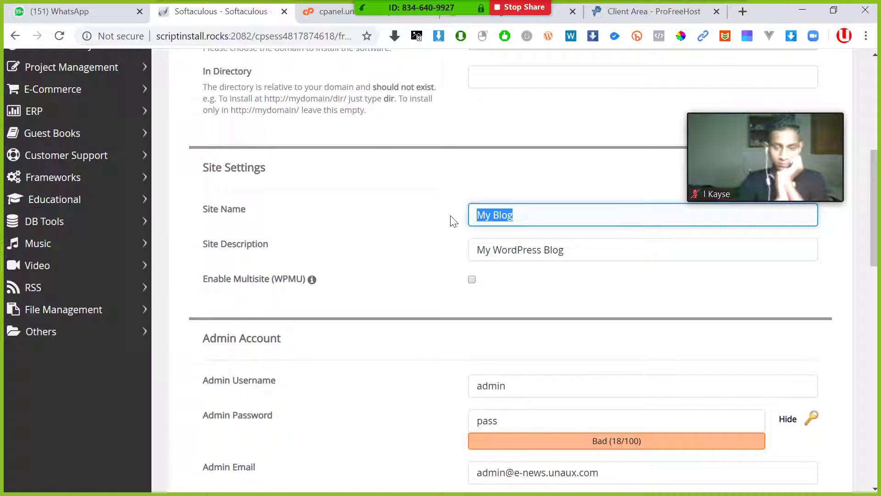
text(E-NEWS)
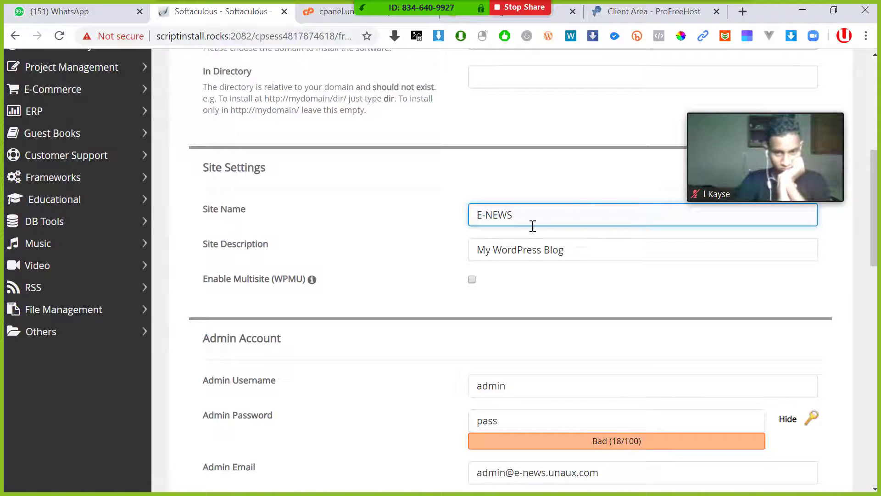
- Replace the site description with 'Stay updated with most breaking news from Somalia'
triple_click(570, 252)
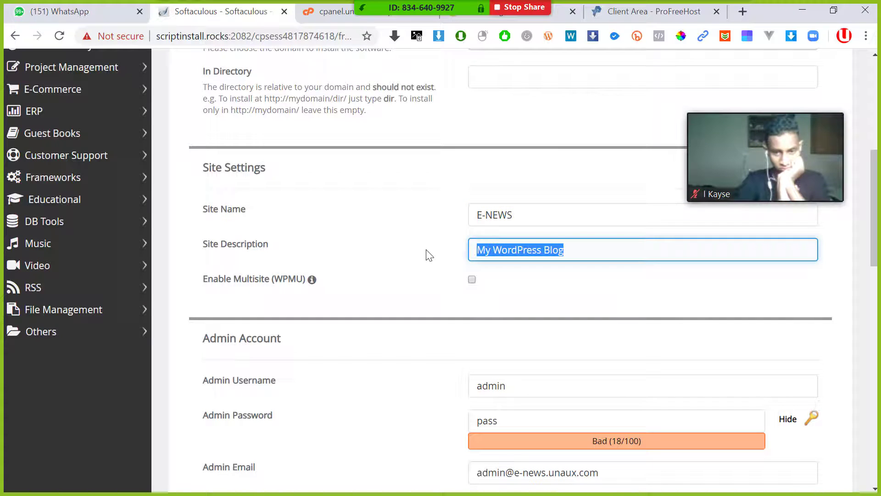
text(st breakin)
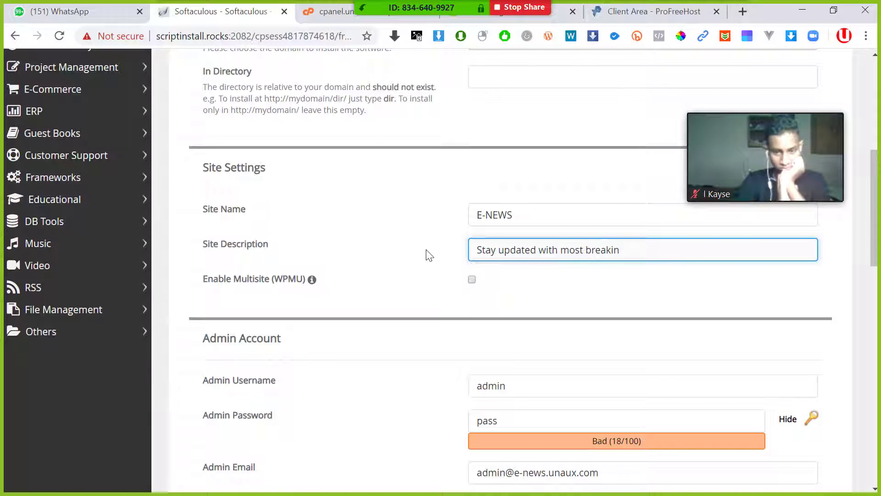
text(h)
key(BackSpace)
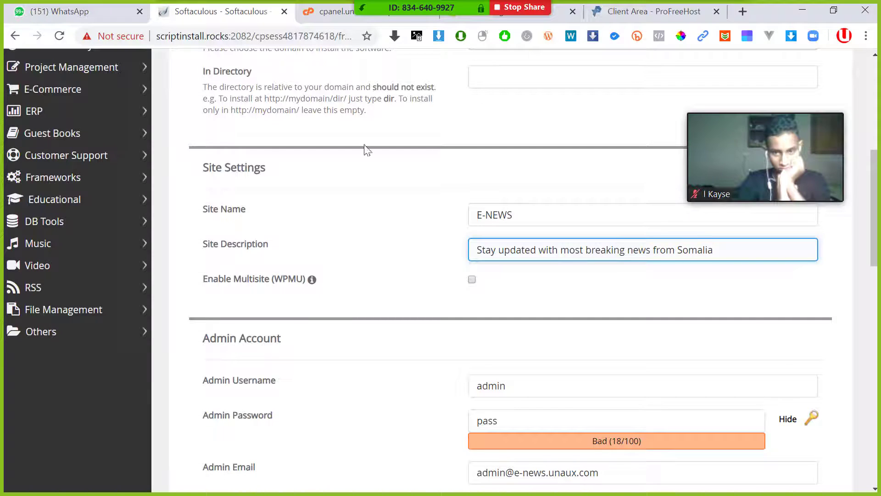
scroll(517, 250, down, 1)
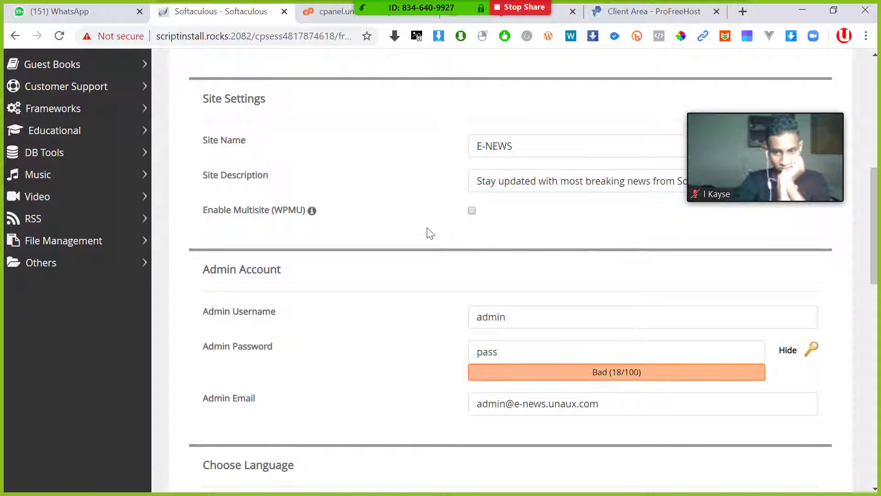
scroll(427, 232, up, 1)
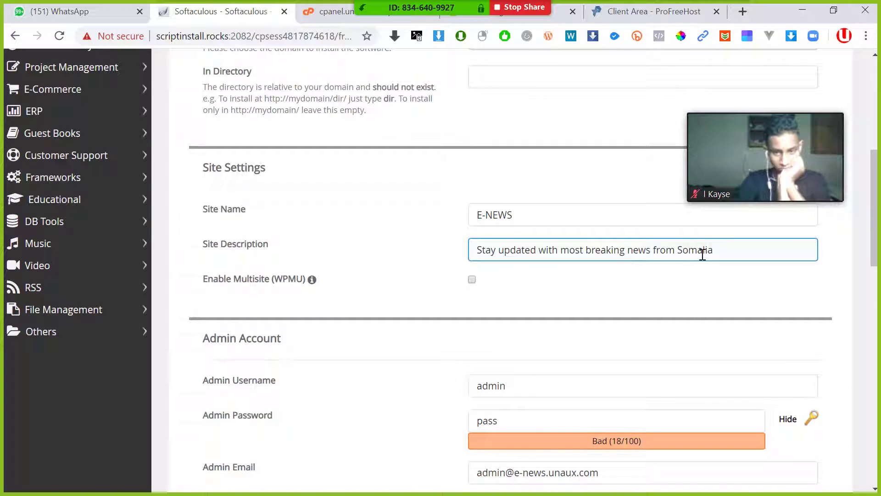
click(527, 237)
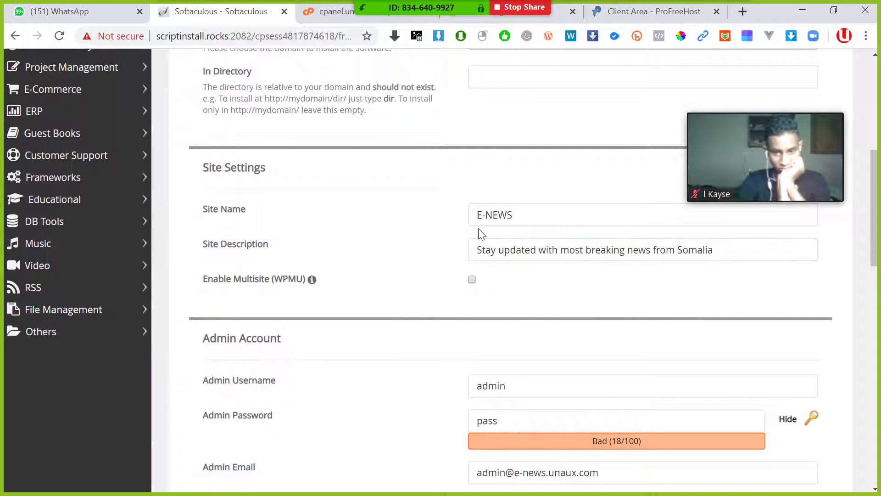
scroll(505, 227, down, 1)
scroll(527, 216, up, 1)
click(513, 220)
click(513, 219)
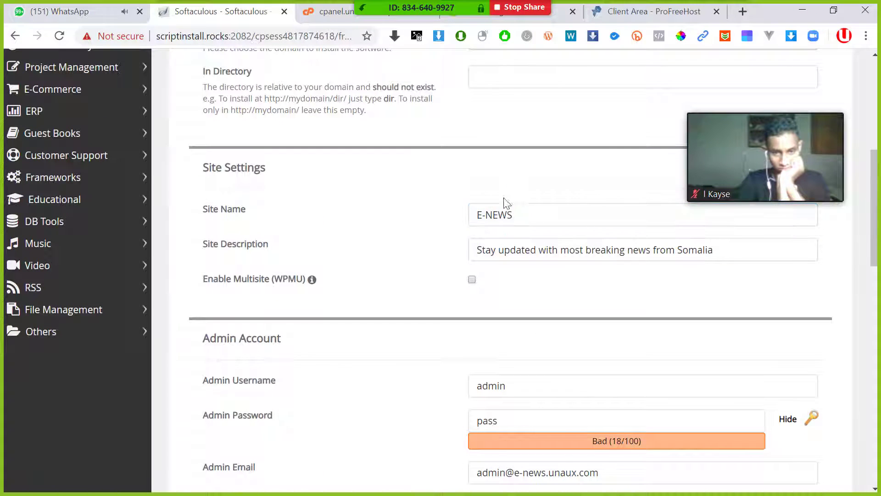
click(521, 234)
scroll(518, 232, down, 2)
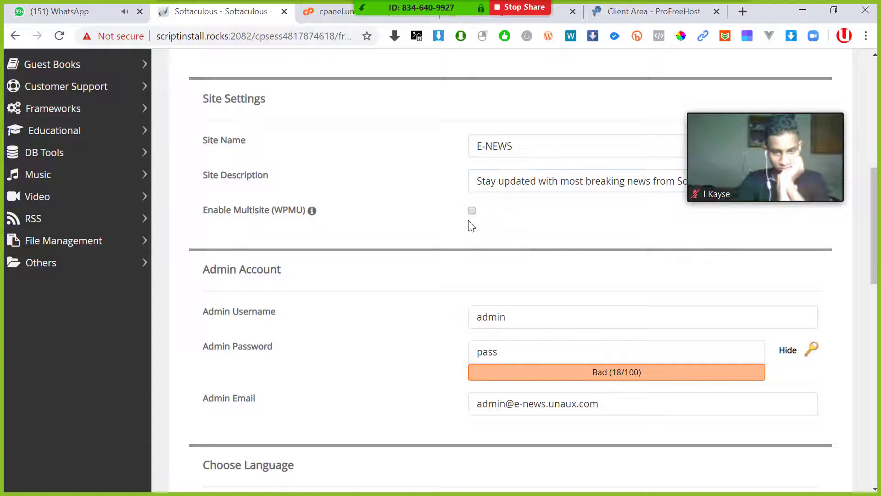
scroll(533, 220, down, 1)
scroll(514, 248, up, 1)
scroll(508, 259, down, 1)
click(507, 259)
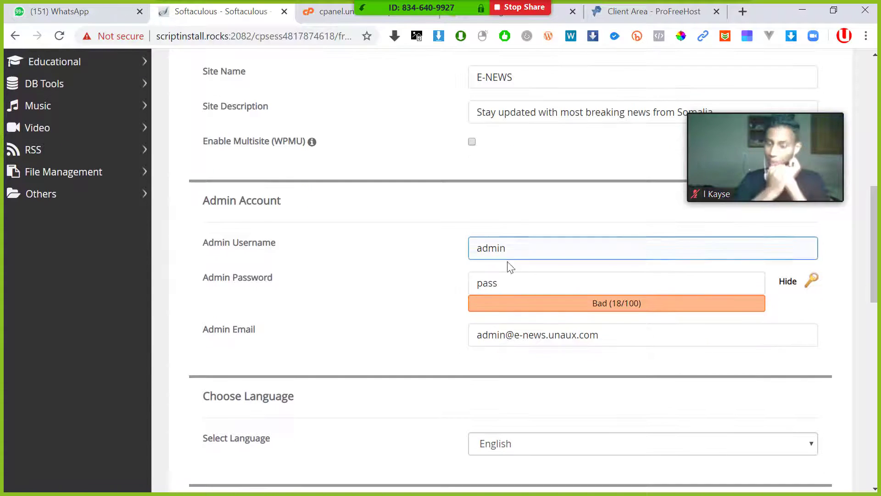
scroll(484, 235, up, 1)
scroll(514, 257, down, 1)
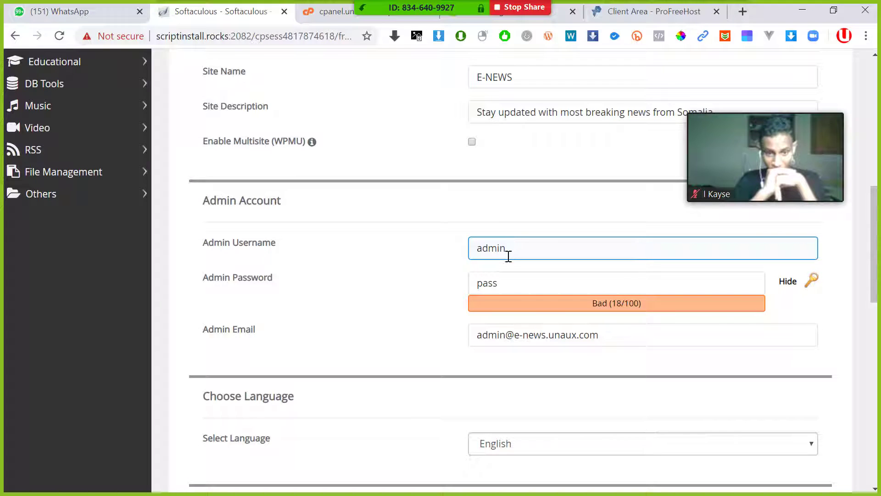
click(492, 288)
scroll(482, 294, down, 1)
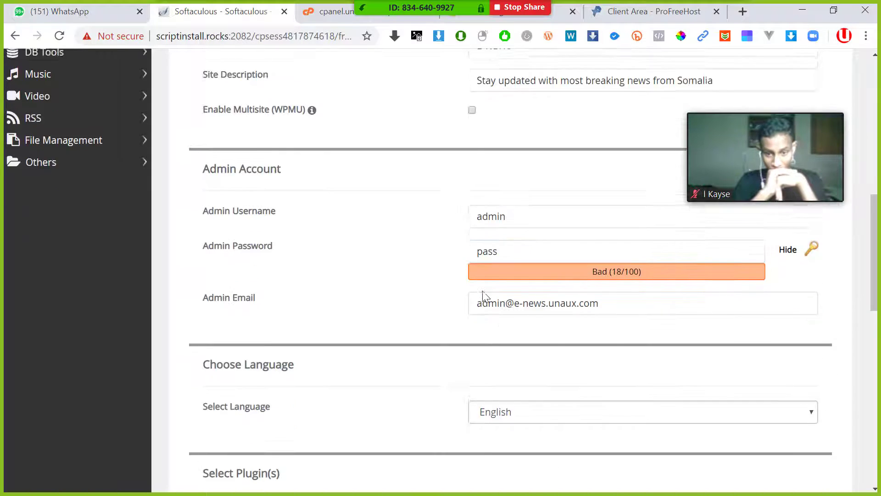
scroll(514, 280, up, 2)
click(532, 317)
scroll(521, 315, down, 1)
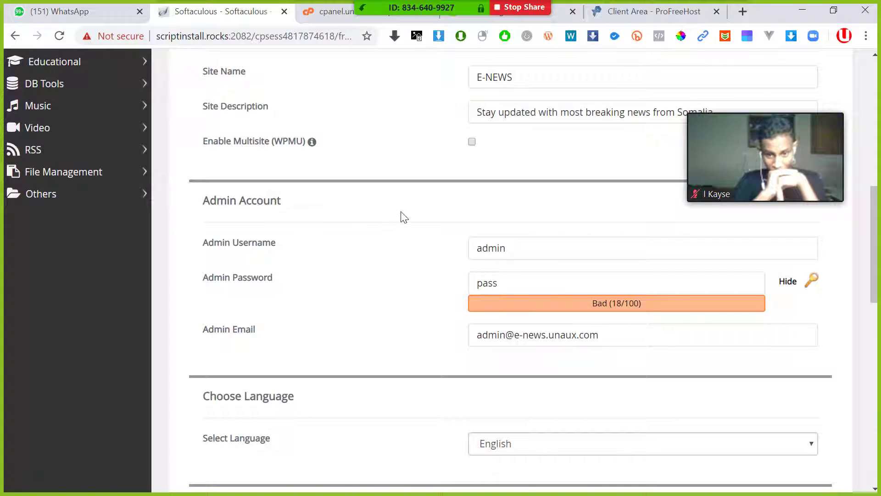
click(509, 243)
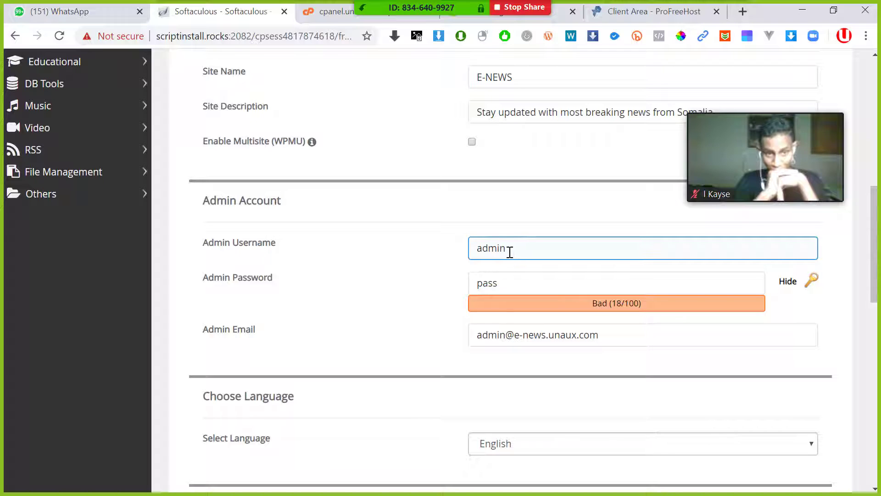
drag(519, 250, 452, 288)
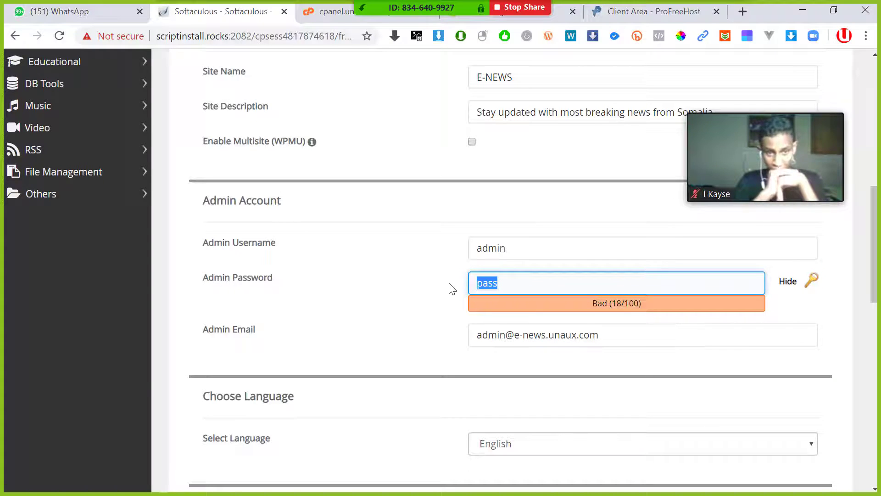
click(549, 252)
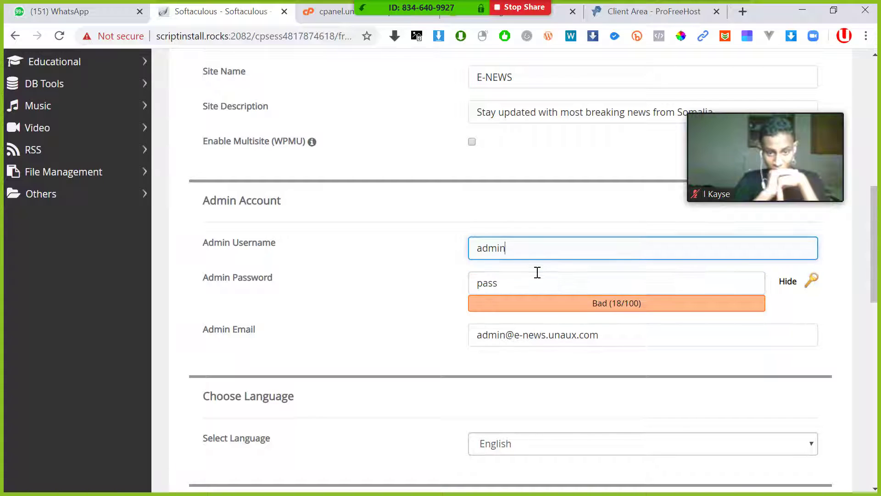
click(536, 276)
click(532, 243)
click(531, 274)
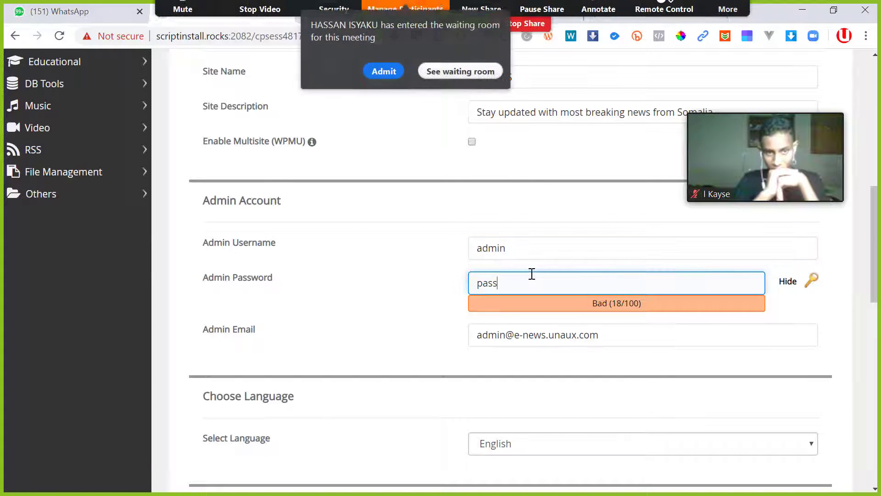
click(383, 106)
click(552, 251)
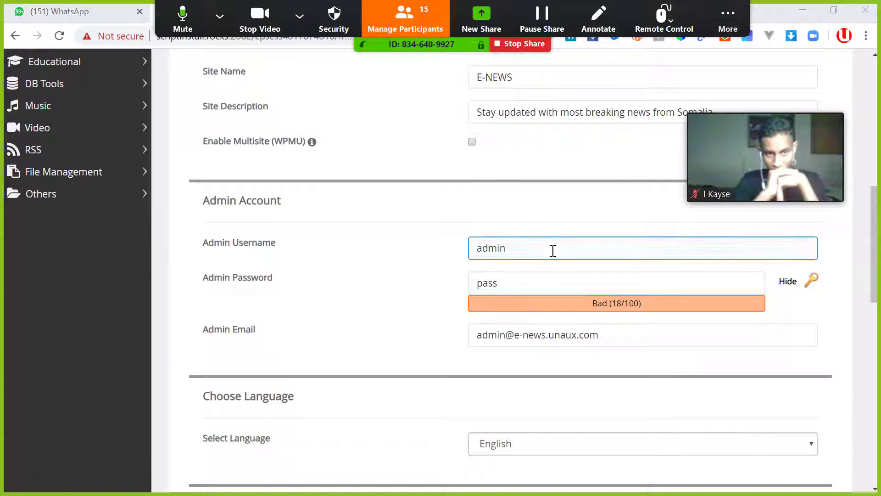
click(523, 281)
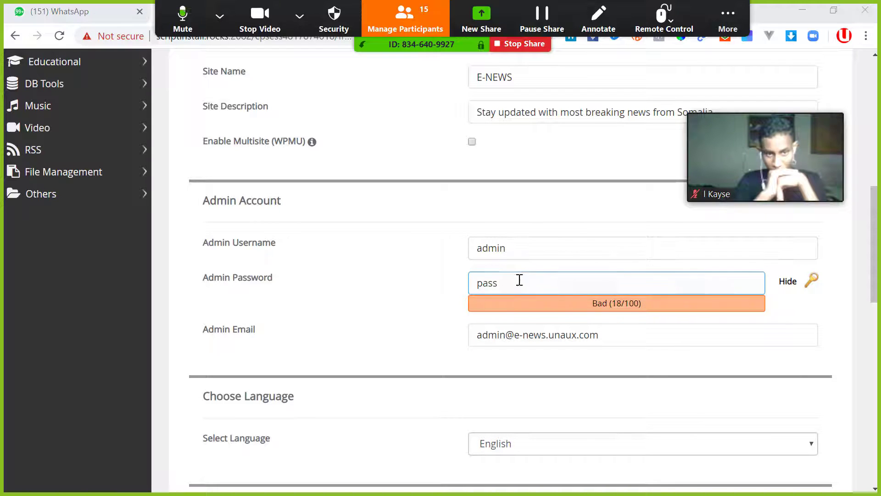
click(505, 241)
click(533, 283)
click(509, 247)
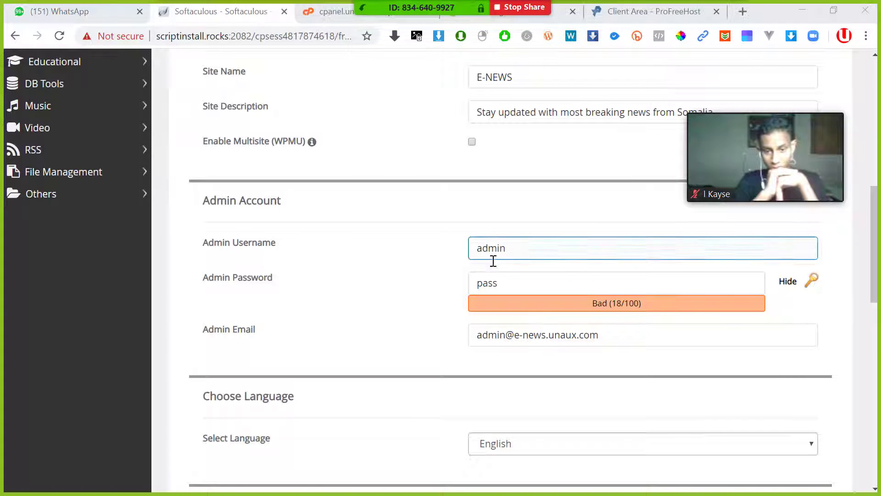
click(523, 272)
click(500, 248)
click(510, 268)
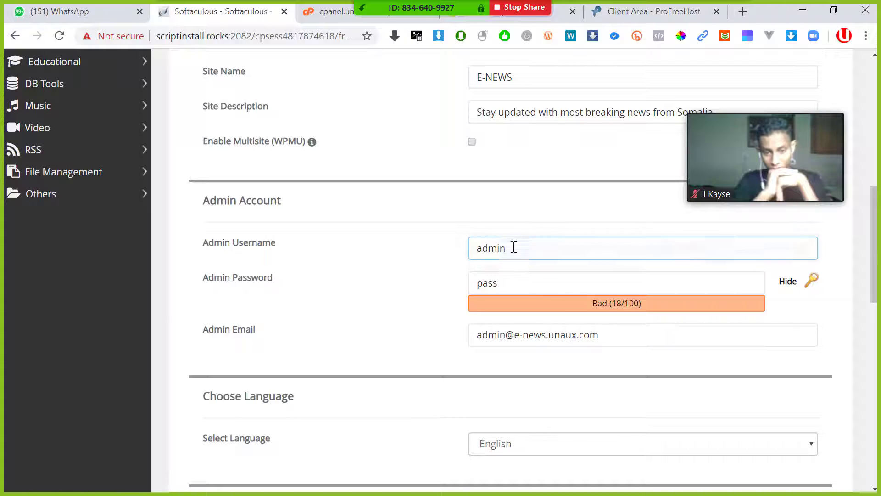
click(514, 246)
click(516, 276)
click(519, 255)
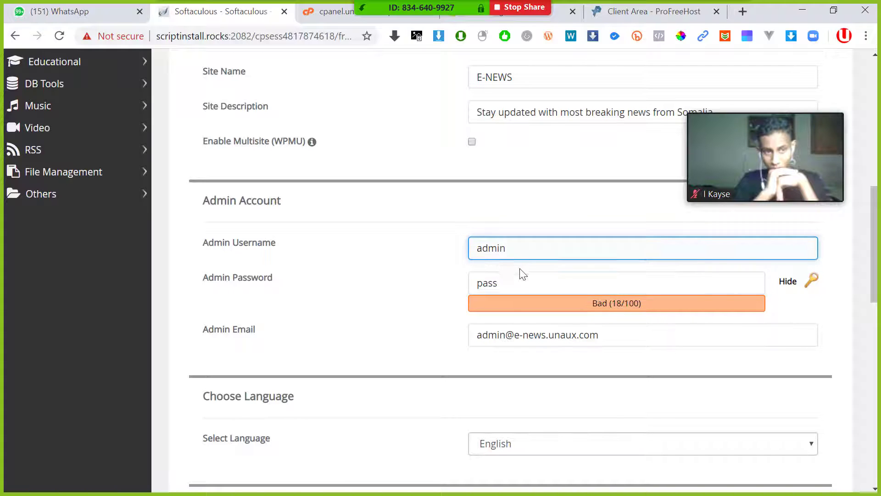
scroll(515, 295, down, 2)
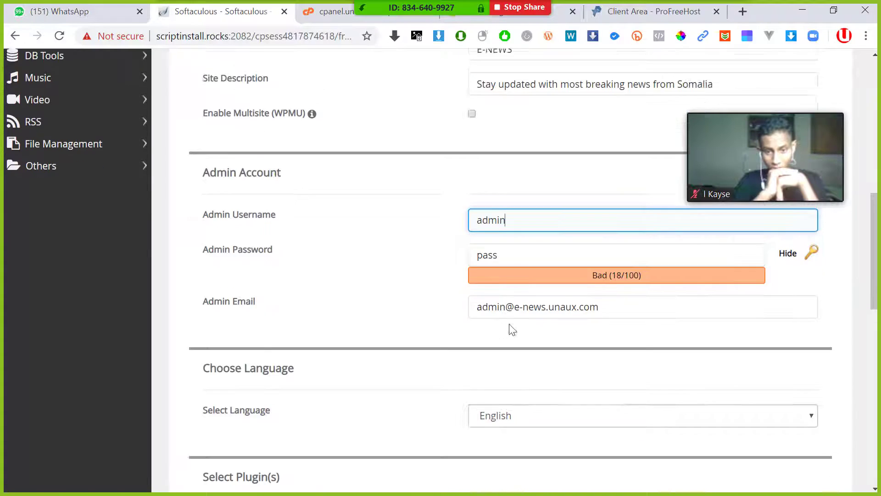
drag(589, 272, 318, 271)
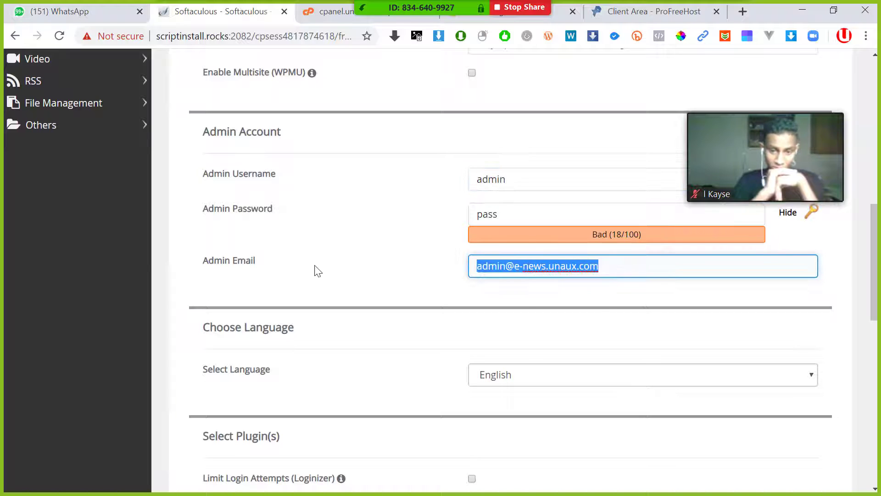
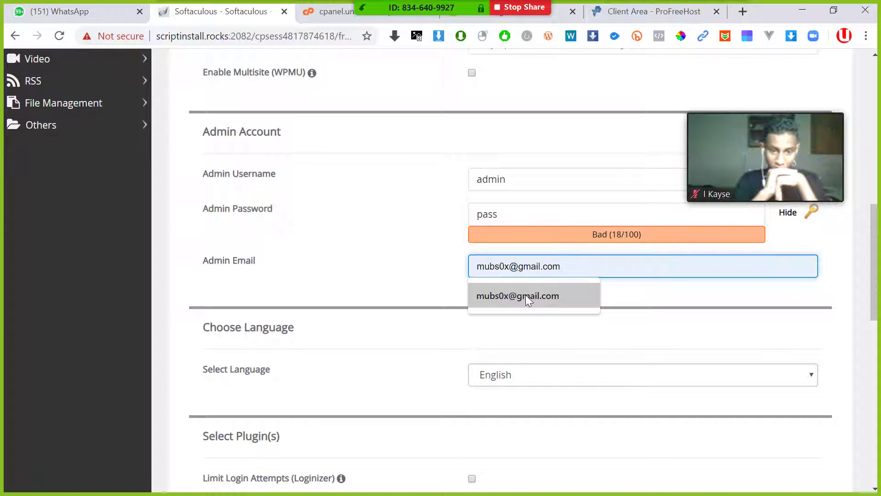
- Replace the admin e-mail with the owner's own address from the autofill suggestion
click(525, 295)
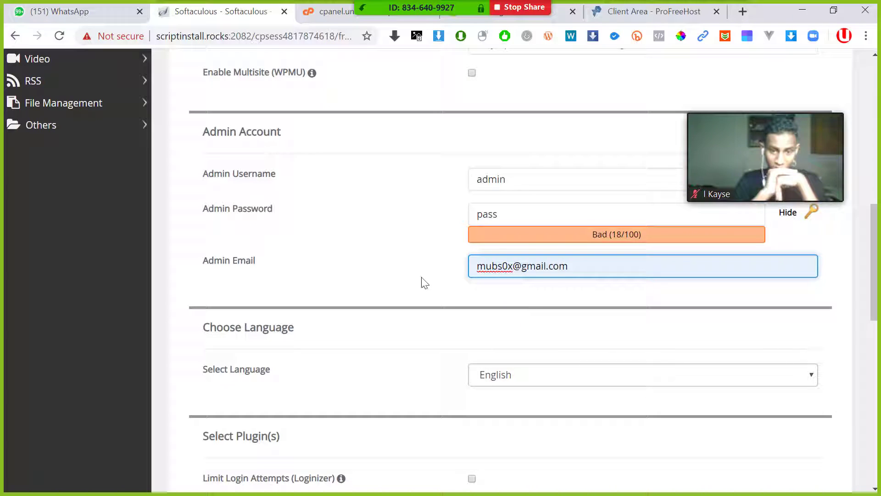
click(405, 252)
- Keep English as the site language and scroll down toward the Install button
scroll(438, 210, up, 4)
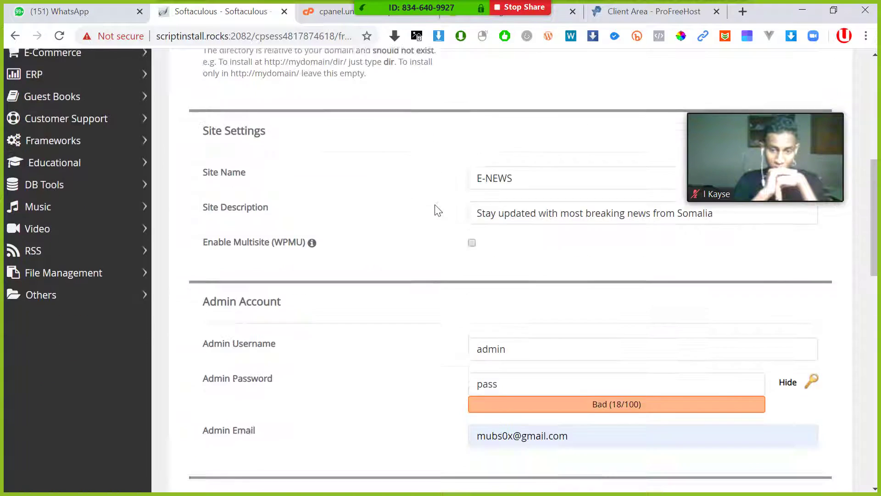
scroll(439, 211, down, 8)
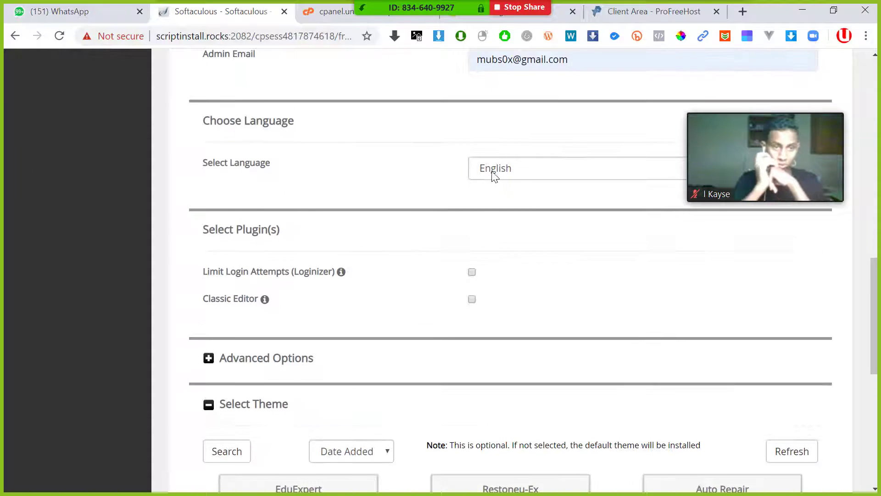
click(499, 173)
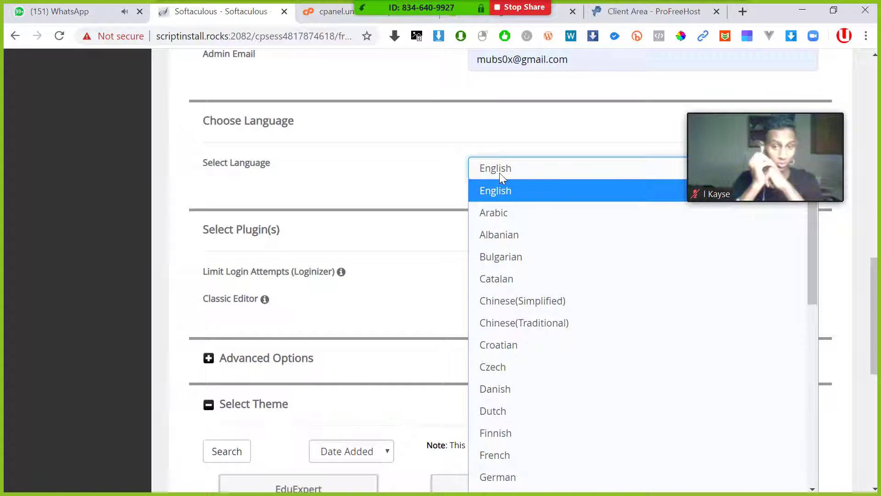
click(499, 173)
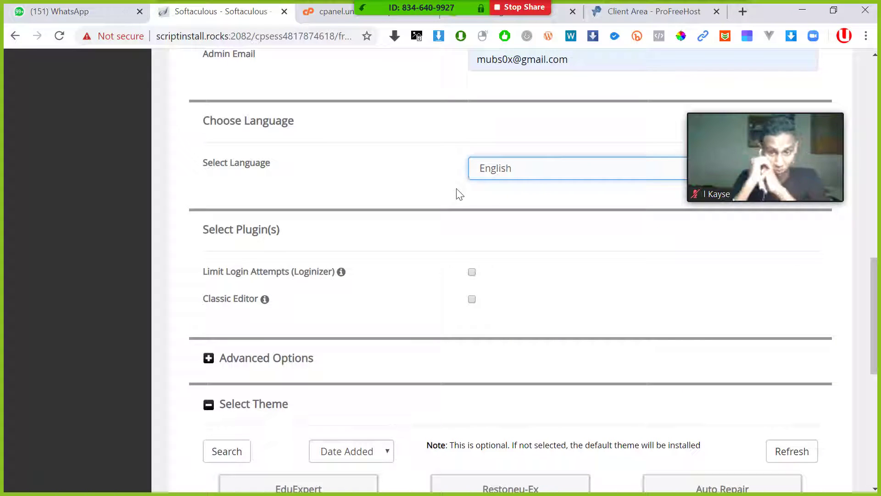
scroll(444, 193, down, 8)
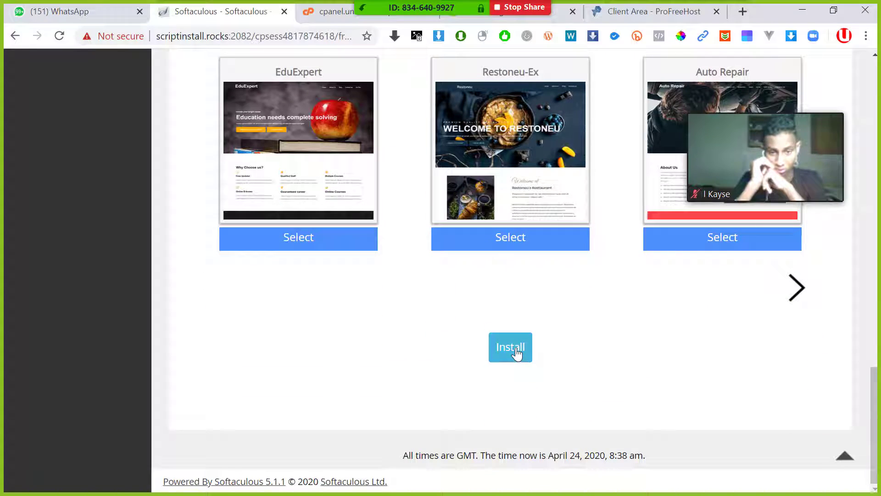
- Submit the Softaculous form to install WordPress on e-news.unaux.com, then switch to the ProFreeHost Client Area
click(517, 353)
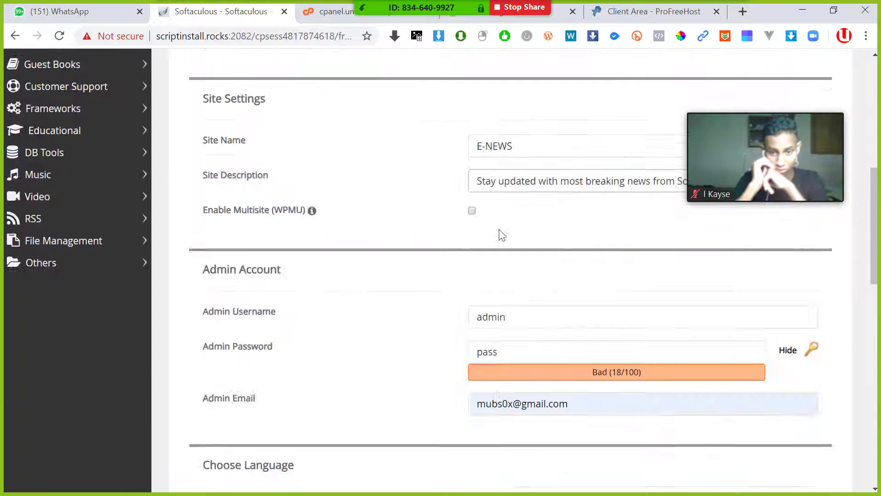
scroll(502, 235, down, 10)
click(514, 347)
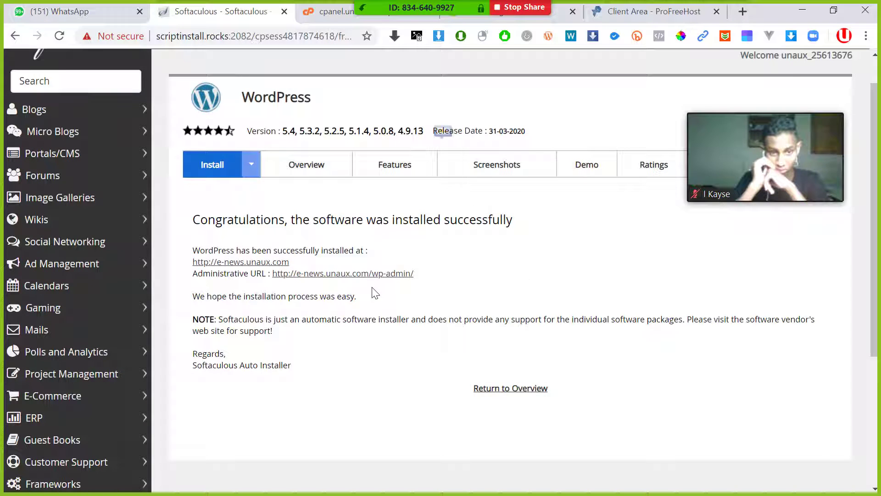
scroll(439, 170, up, 1)
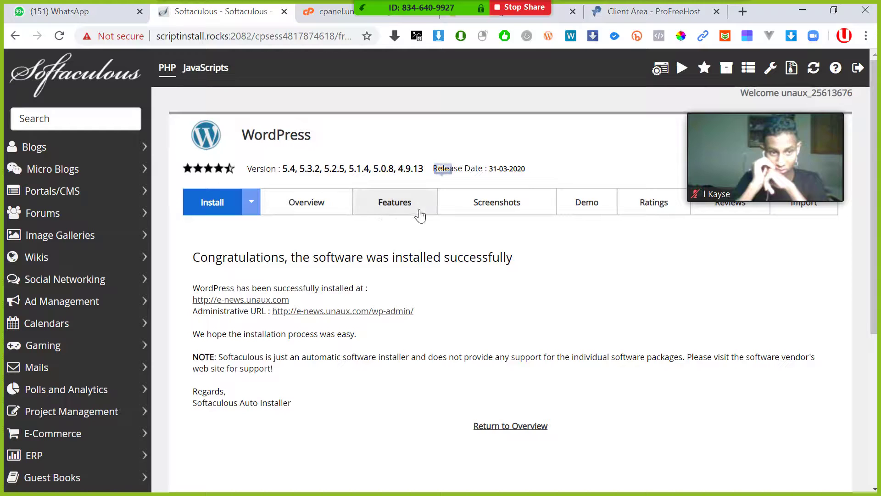
scroll(355, 304, down, 2)
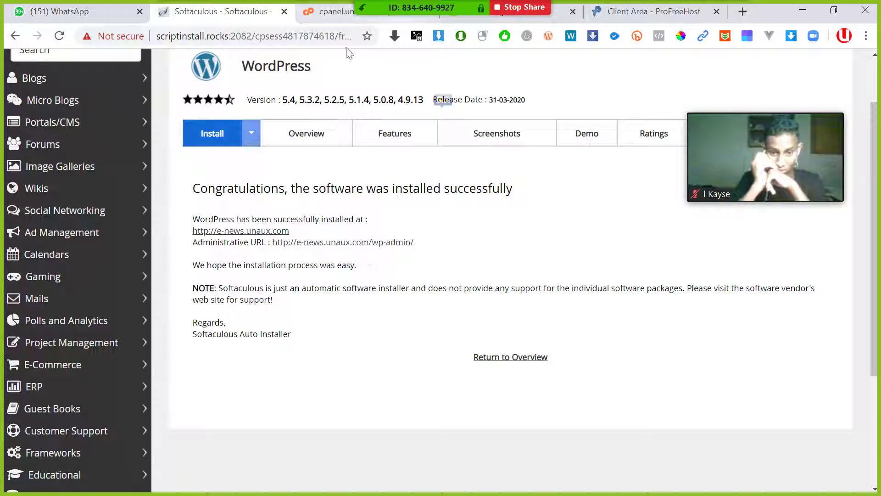
scroll(294, 142, up, 3)
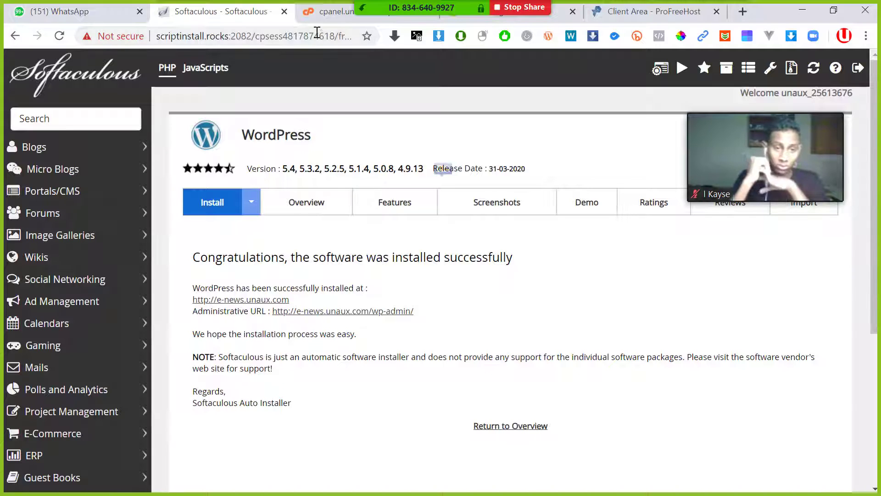
click(644, 12)
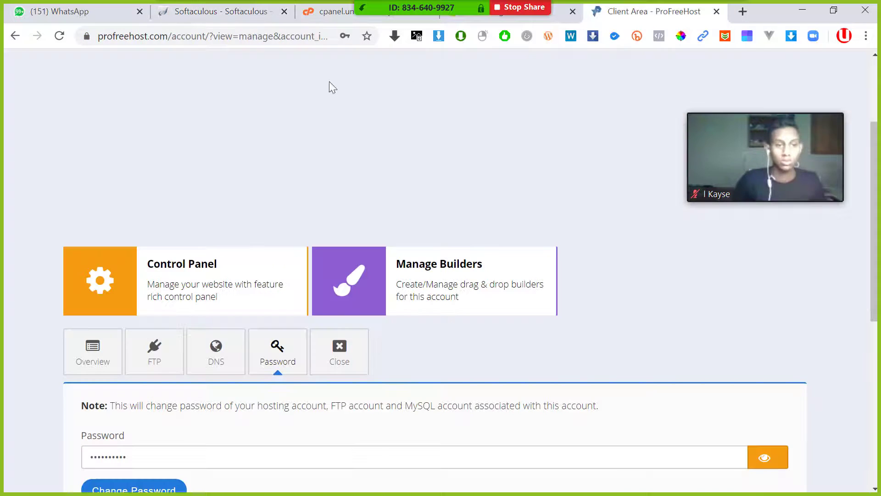
- Open Monsta FTP from cPanel, refresh the htdocs listing, and return to the Softaculous success page
scroll(329, 82, up, 3)
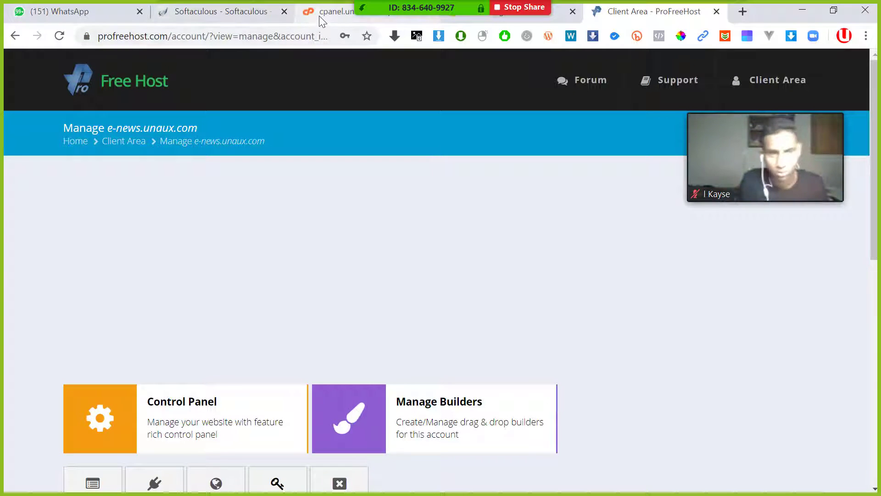
click(273, 13)
click(325, 15)
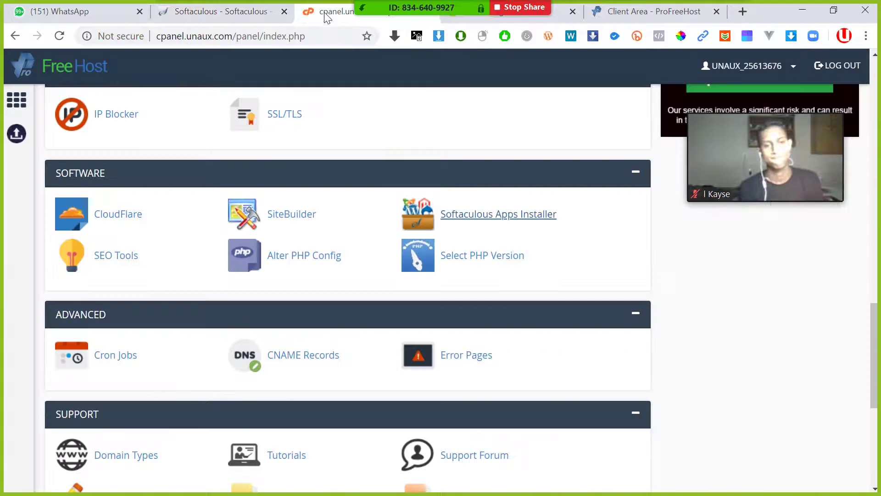
scroll(351, 57, up, 2)
click(495, 20)
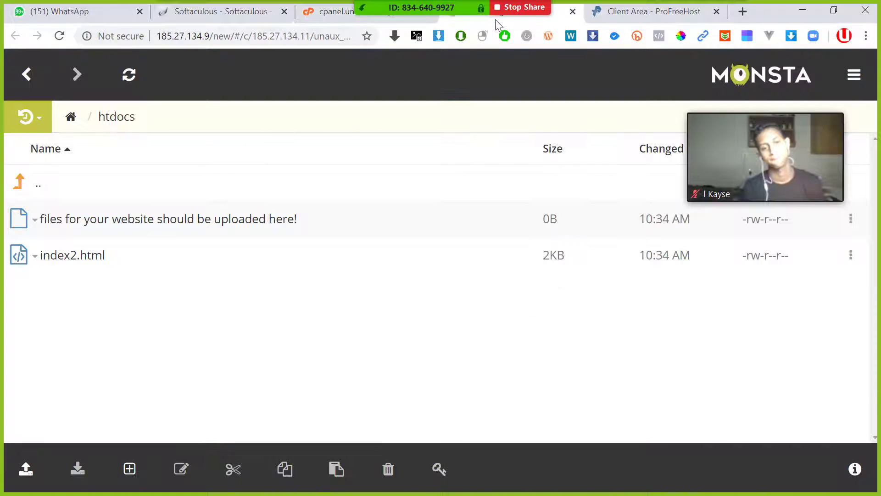
drag(454, 15, 358, 11)
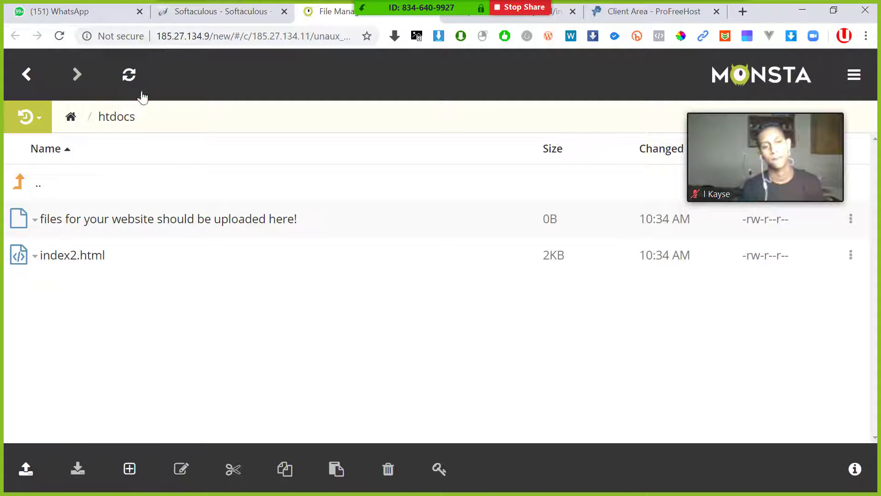
click(72, 118)
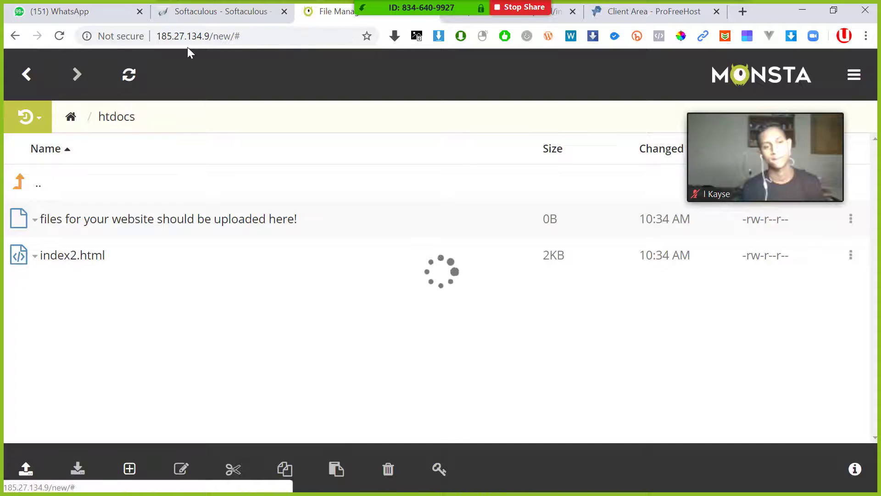
click(202, 13)
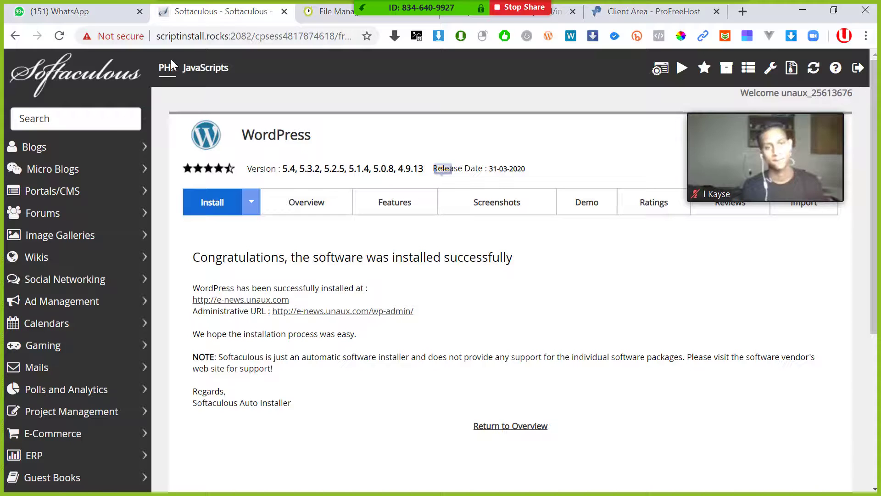
- Load the Softaculous home page and go back, now showing 1 installation
click(61, 73)
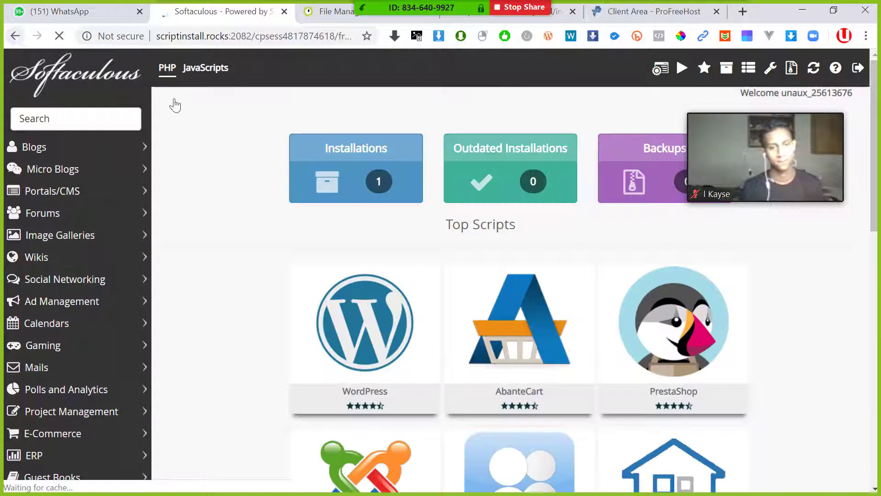
click(15, 36)
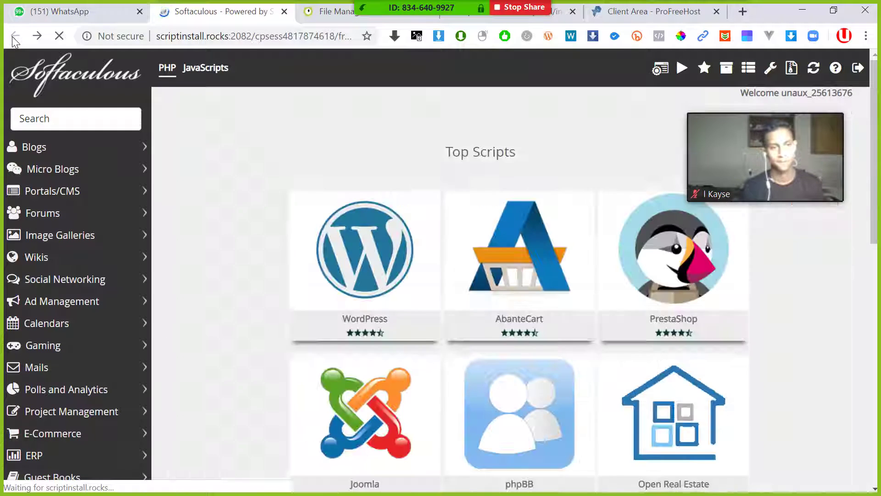
- Copy Main Domain e-news.unaux.com from the Client Area Overview into a new window's address bar
click(728, 18)
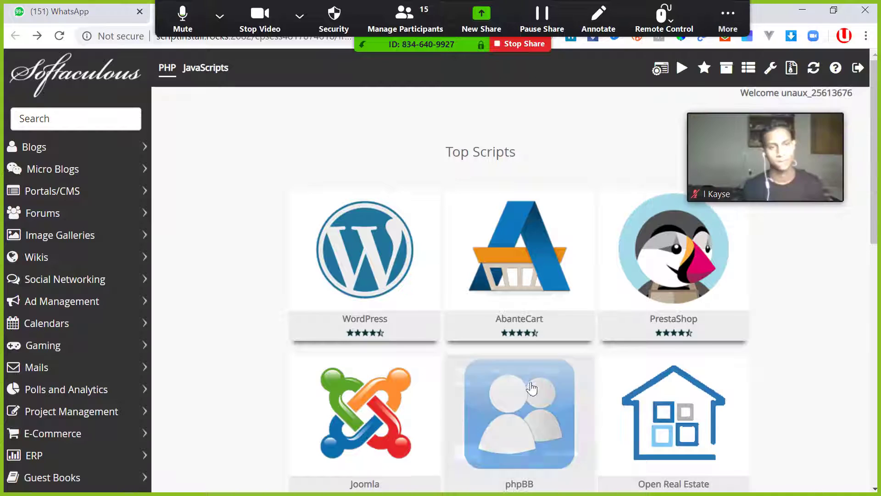
drag(651, 11, 331, 11)
scroll(128, 225, down, 6)
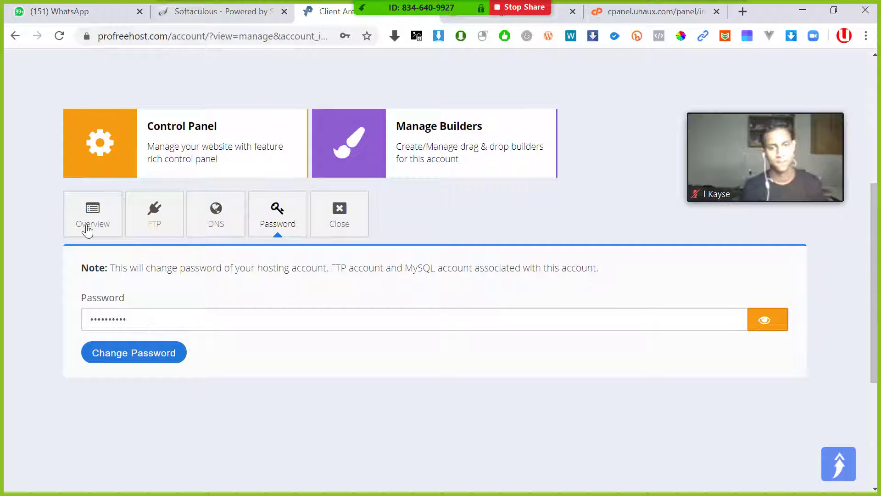
click(88, 229)
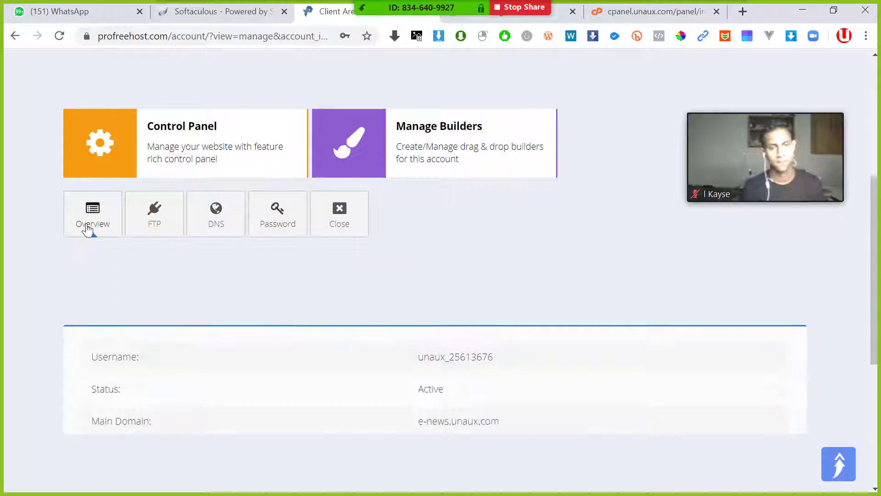
scroll(124, 223, down, 2)
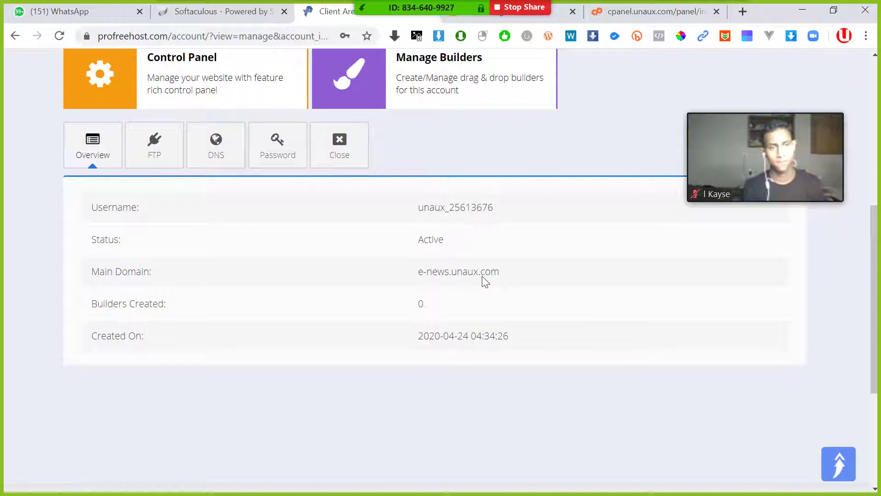
drag(482, 277, 403, 271)
key(ctrl+c)
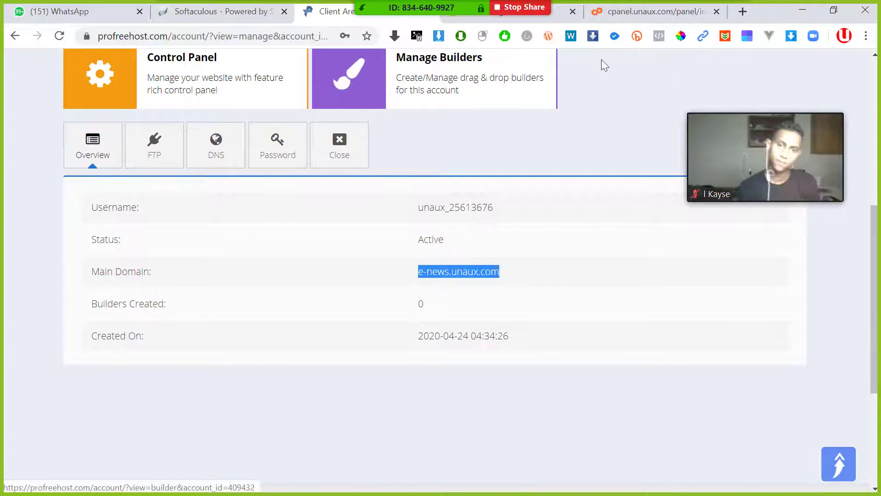
key(alt+Tab)
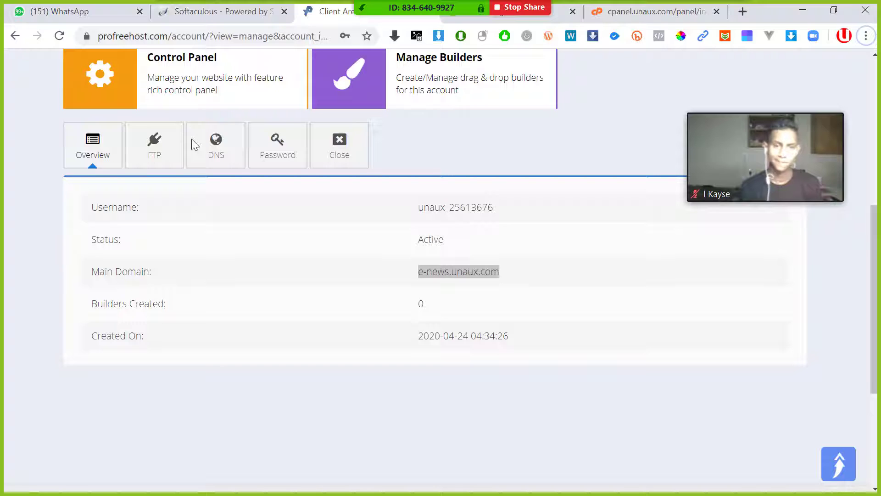
key(ctrl+n)
key(ctrl+v)
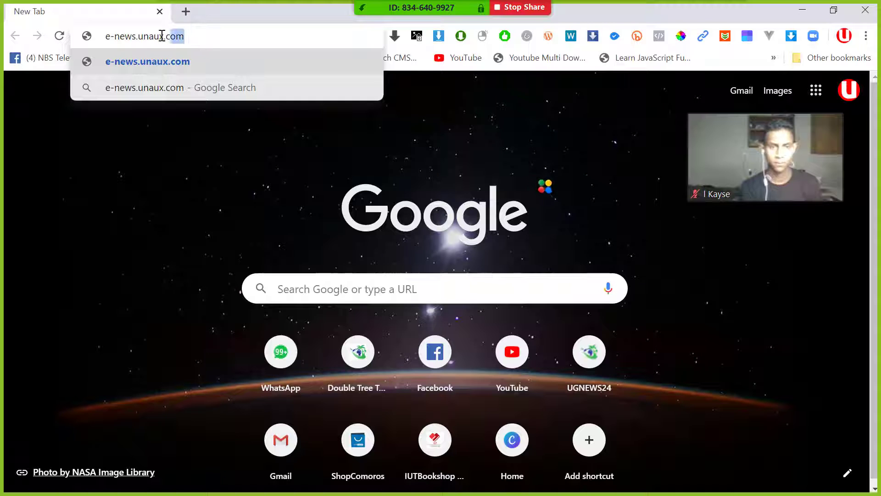
- Load e-news.unaux.com and scroll through the Hello world! post and sidebar widgets
drag(161, 36, 119, 36)
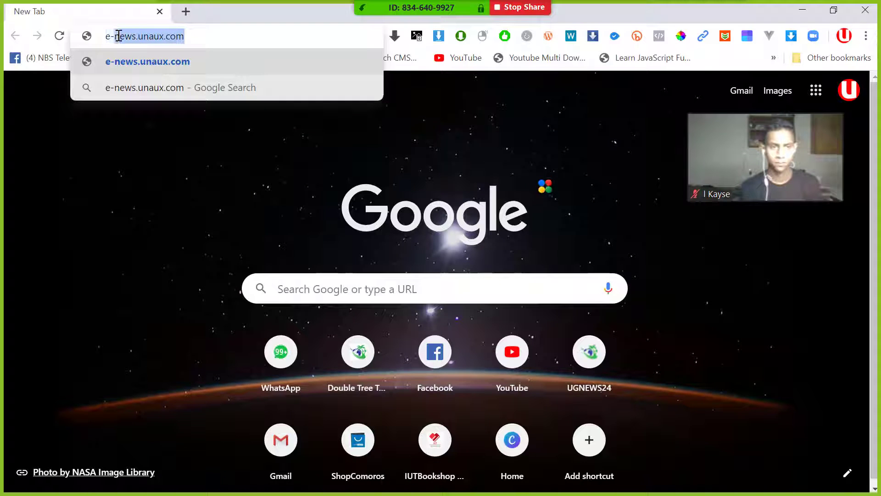
click(93, 51)
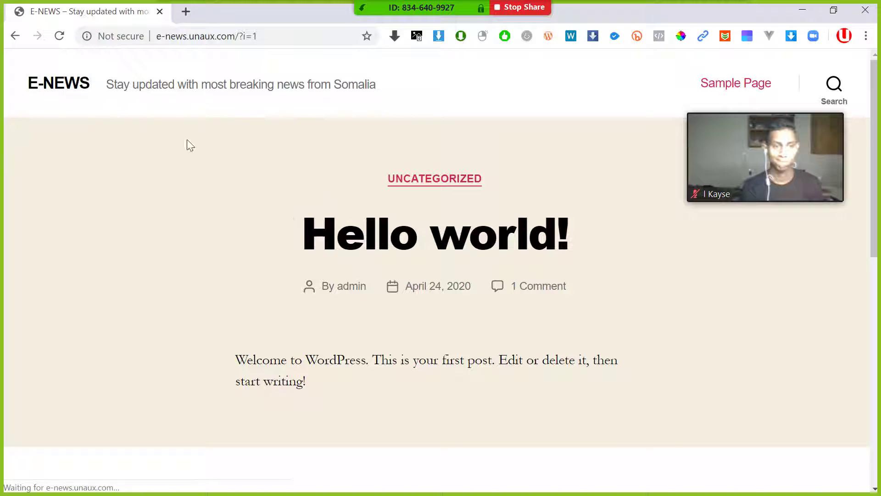
scroll(643, 308, down, 10)
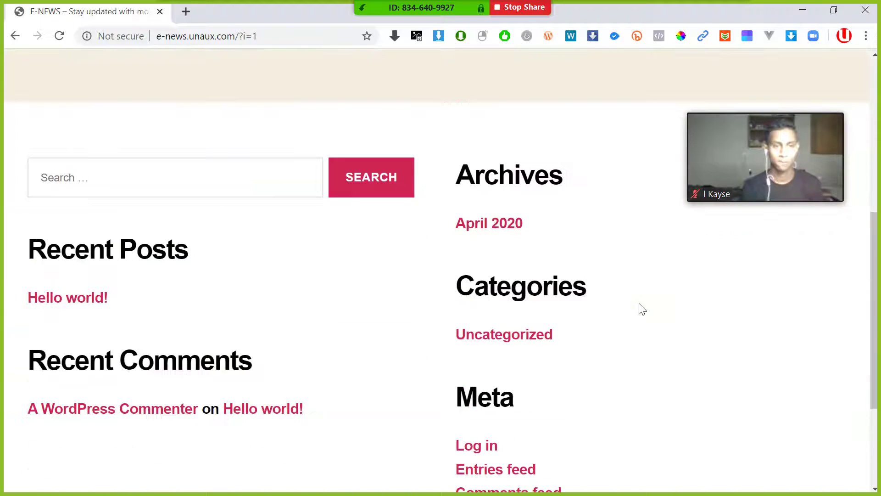
scroll(560, 287, up, 6)
scroll(562, 277, up, 5)
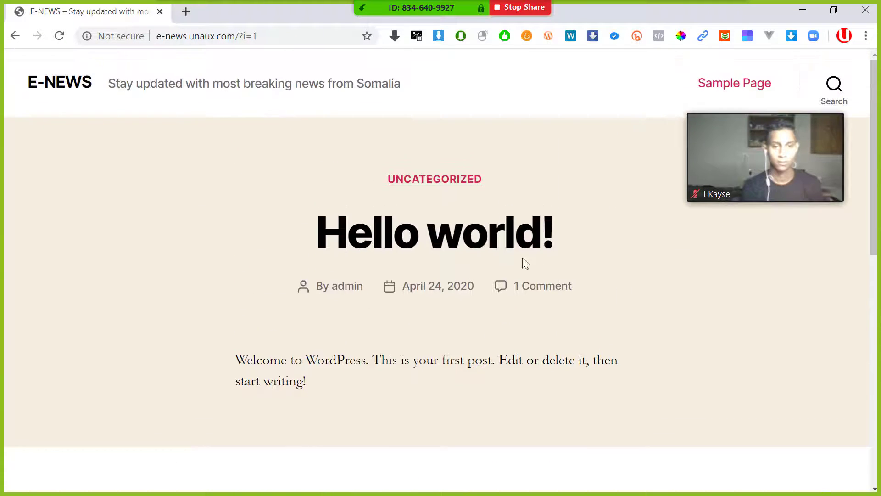
scroll(419, 268, down, 8)
scroll(419, 264, down, 3)
scroll(427, 257, up, 10)
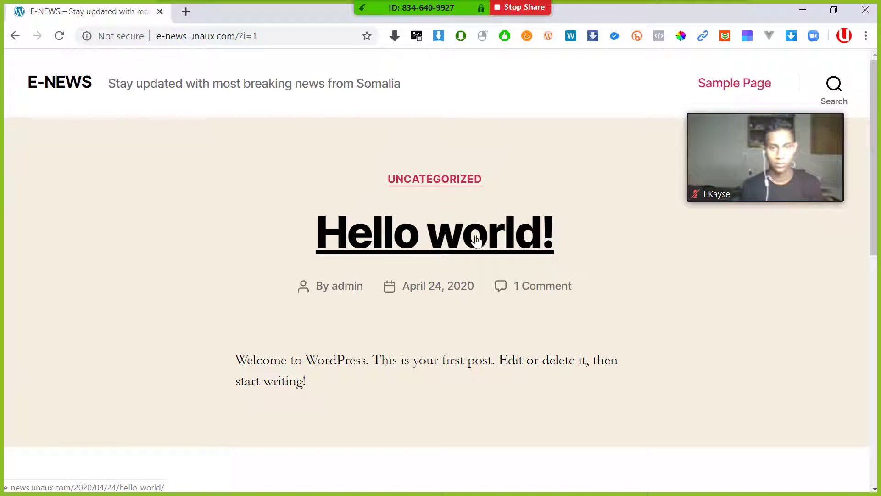
scroll(404, 246, down, 10)
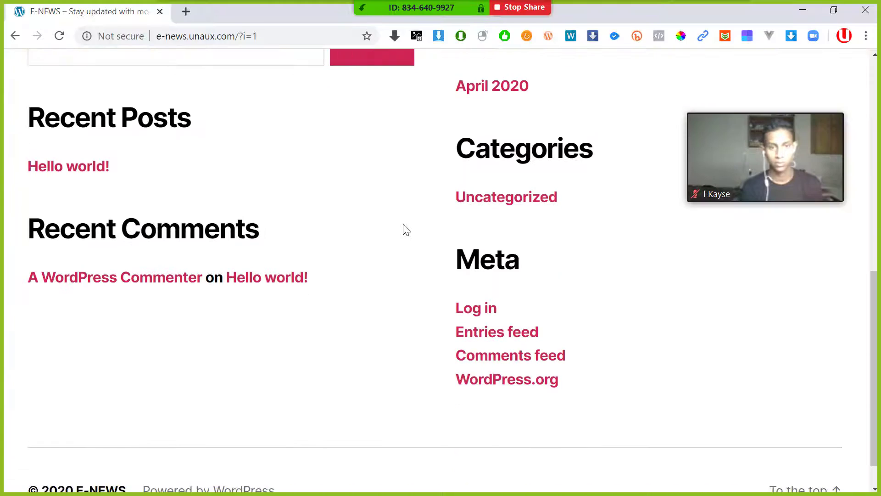
scroll(425, 114, up, 10)
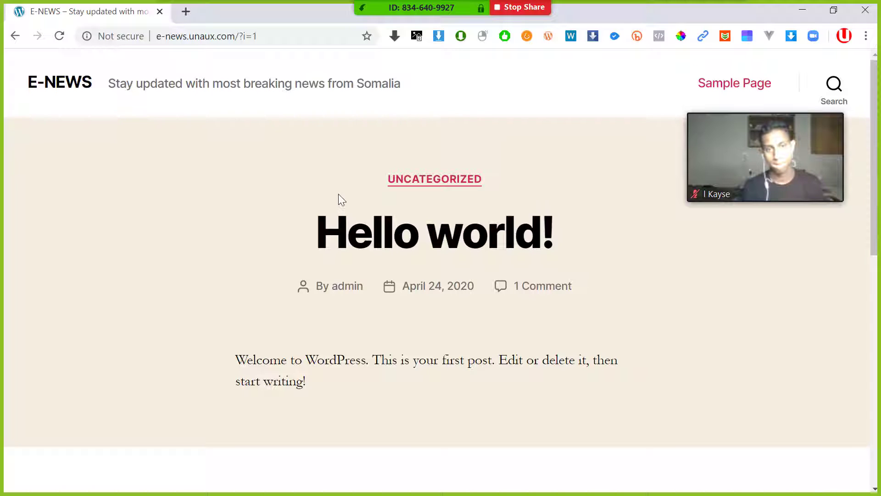
- Scroll the E-NEWS homepage again and dismiss the Chrome news notification
scroll(334, 192, down, 3)
scroll(349, 184, up, 3)
scroll(329, 194, down, 2)
scroll(330, 183, down, 8)
scroll(169, 216, up, 10)
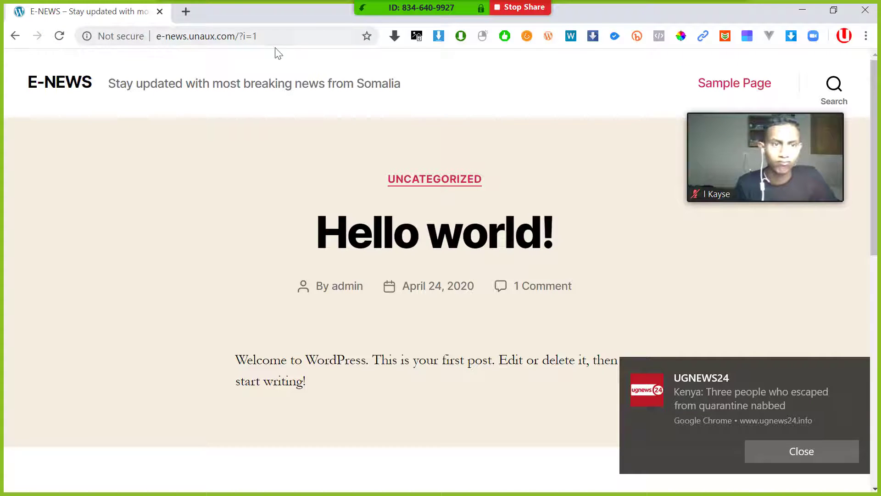
click(786, 458)
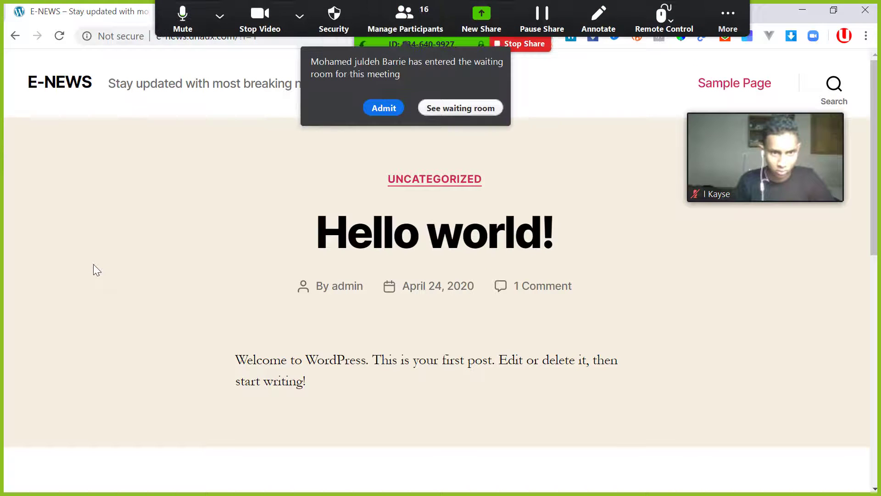
- Admit the waiting participant, stop screen sharing, and turn the virtual background off
click(383, 108)
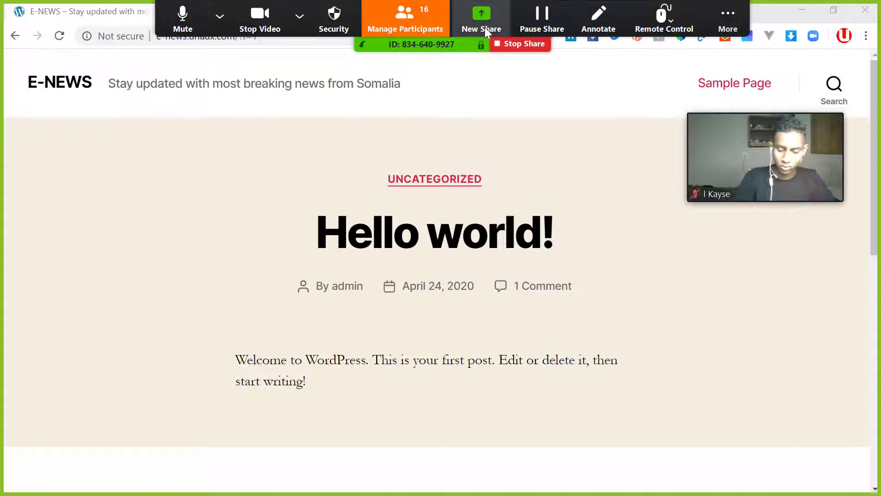
click(521, 44)
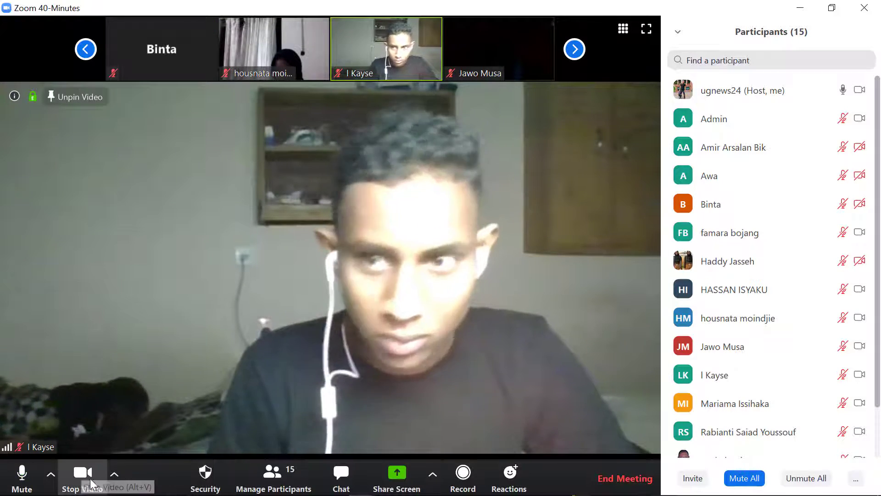
click(115, 474)
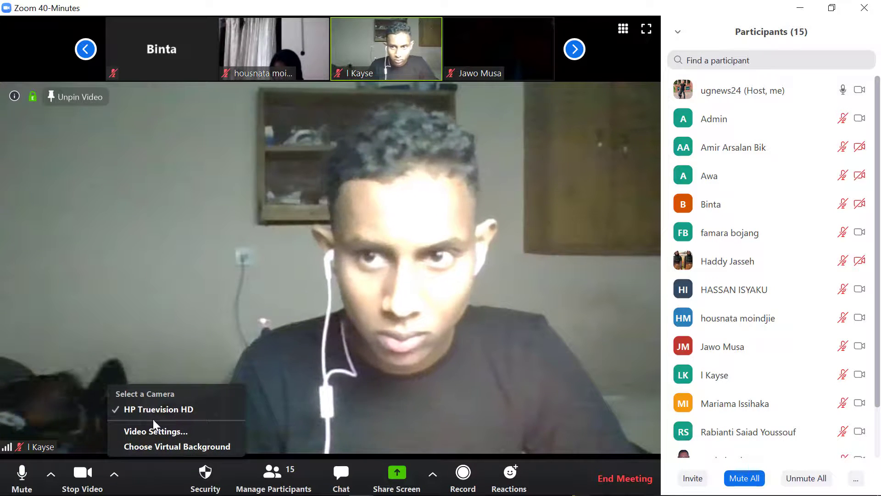
click(188, 446)
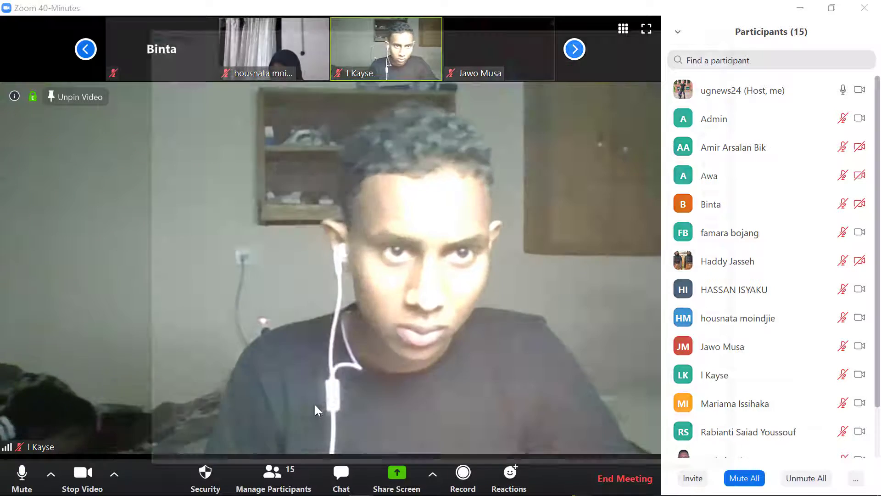
click(418, 321)
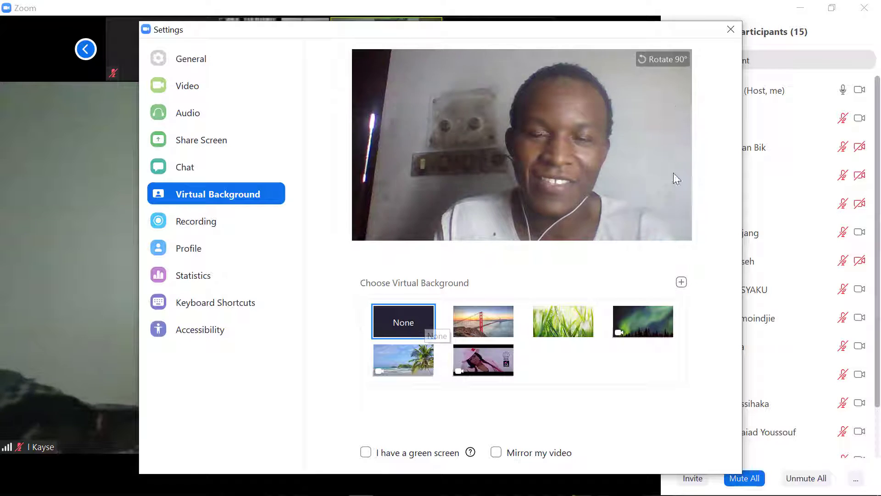
click(730, 30)
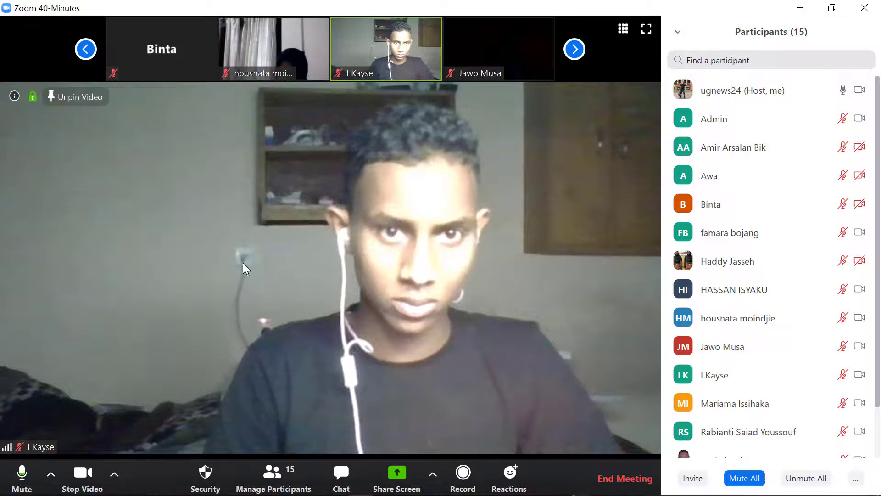
- Apply the Beach virtual background, feature another participant's video, and open the share picker
click(115, 476)
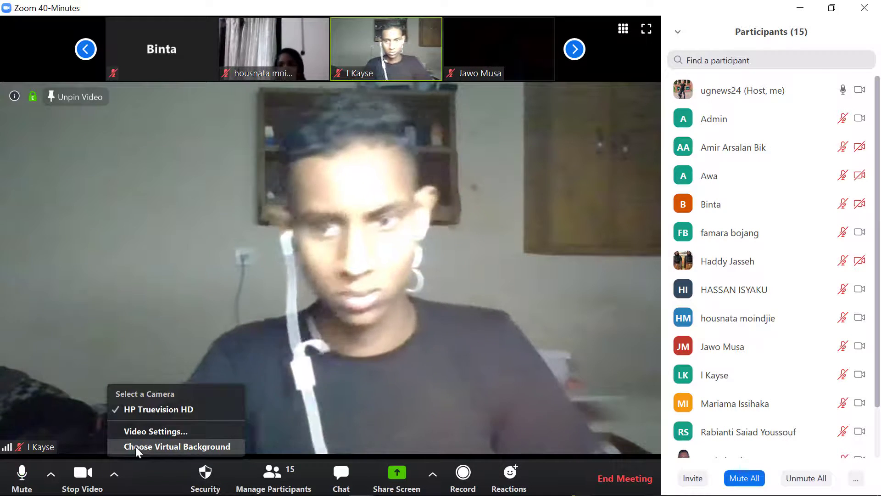
click(140, 447)
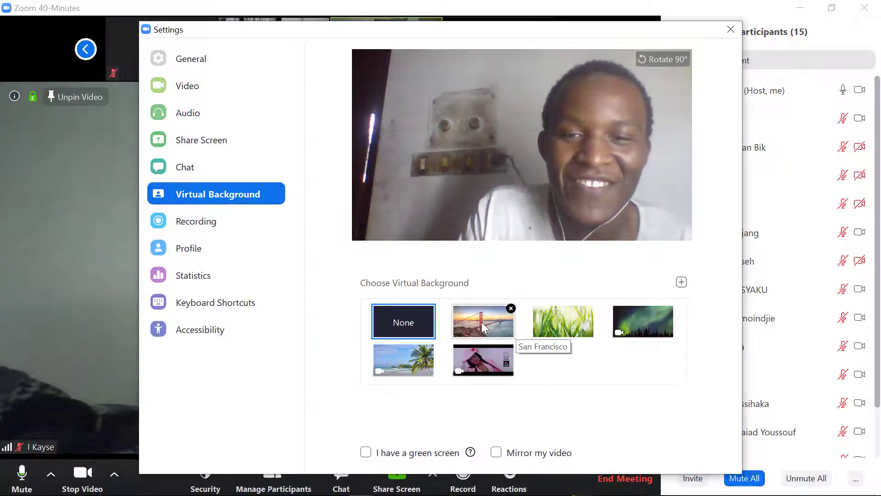
click(483, 327)
click(413, 357)
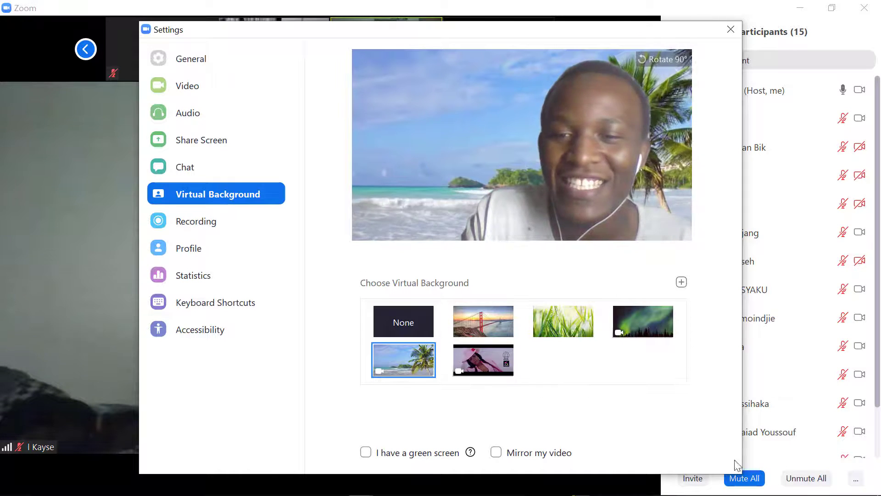
click(730, 31)
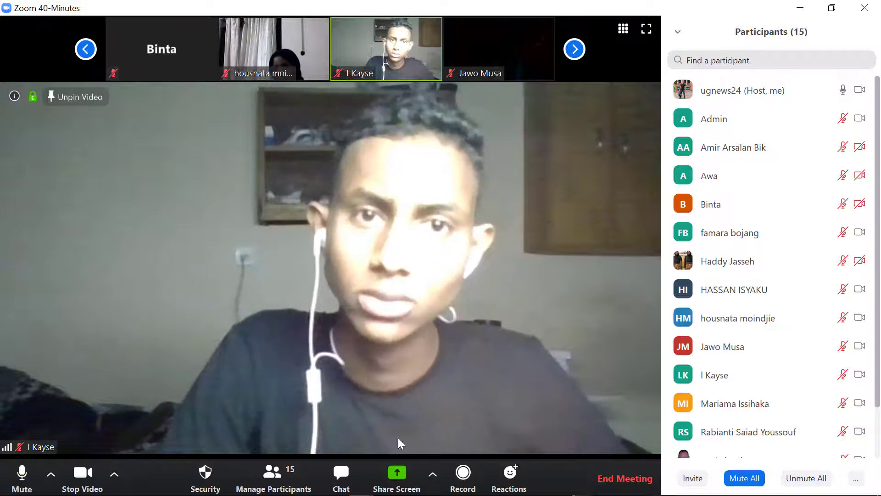
double_click(272, 60)
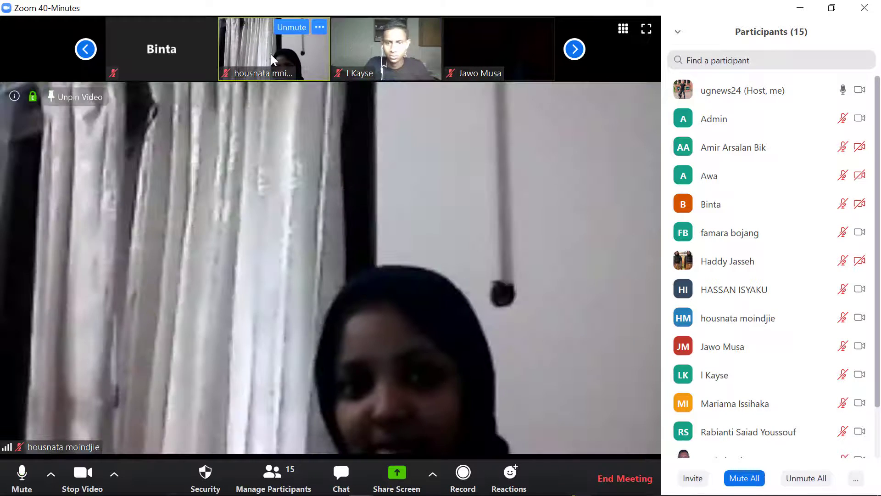
click(395, 475)
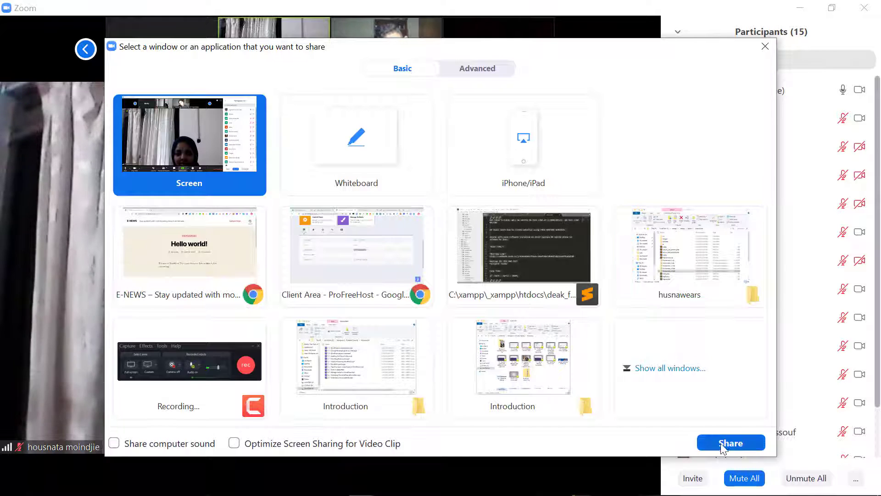
- Share the whole screen, scroll the E-NEWS page, and open Meta > Log in
click(728, 441)
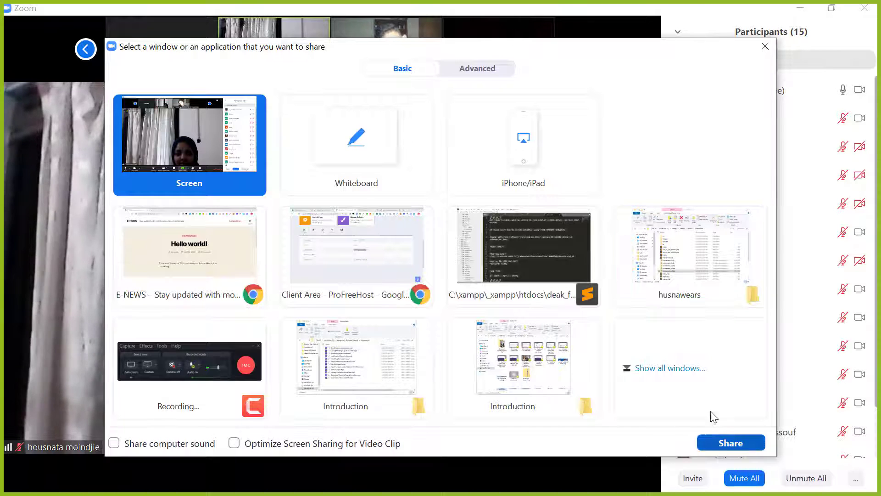
scroll(365, 202, down, 10)
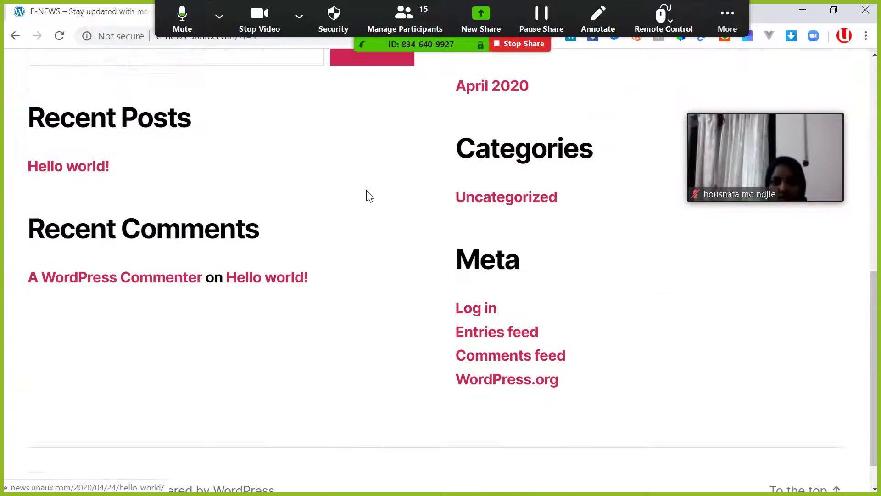
scroll(366, 190, up, 10)
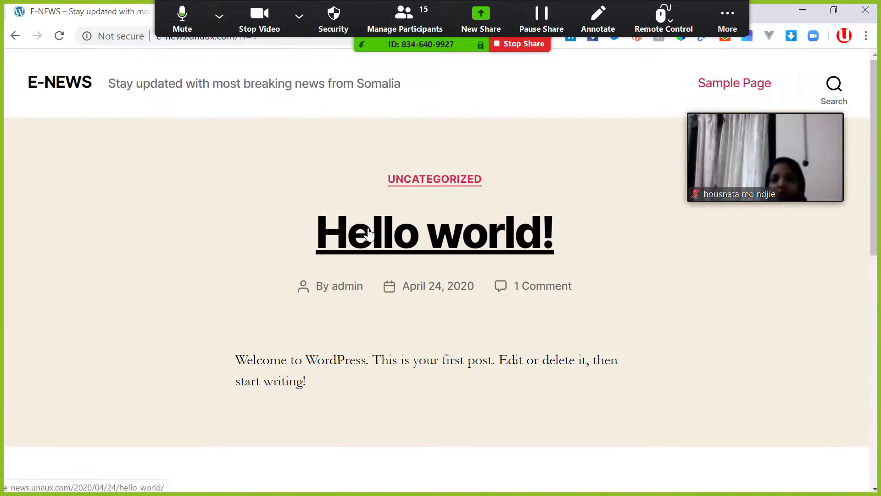
scroll(370, 233, down, 10)
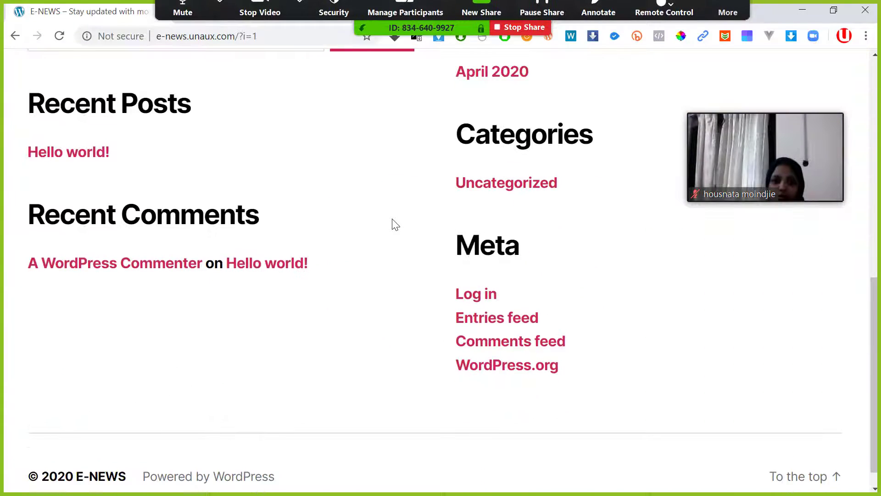
scroll(395, 223, down, 1)
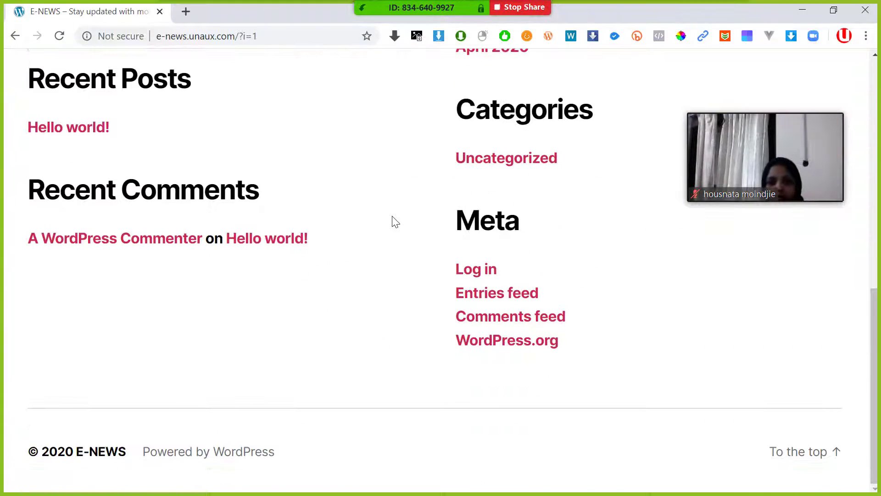
click(476, 271)
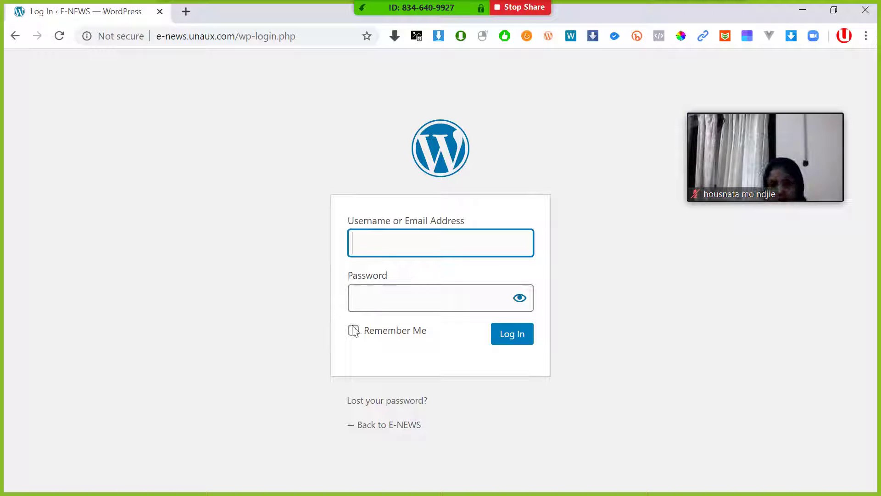
- Try Lost your password?, admit a participant, then return to the login page and reload it
click(375, 402)
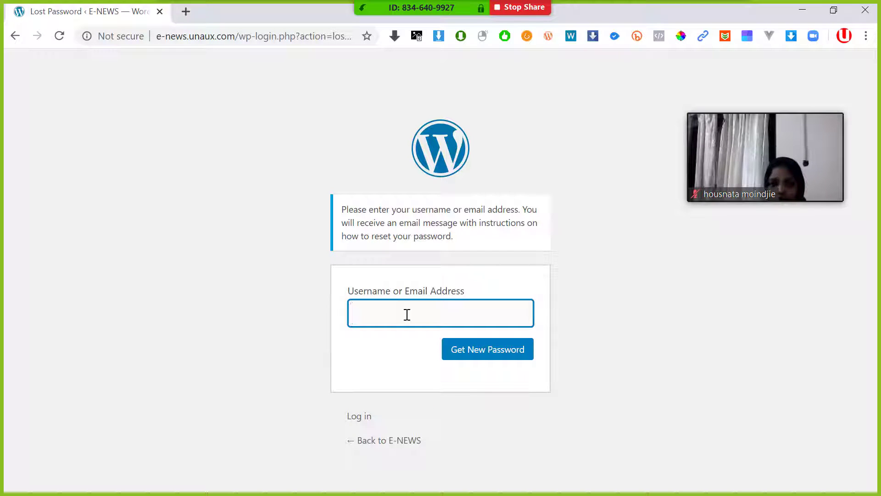
click(384, 102)
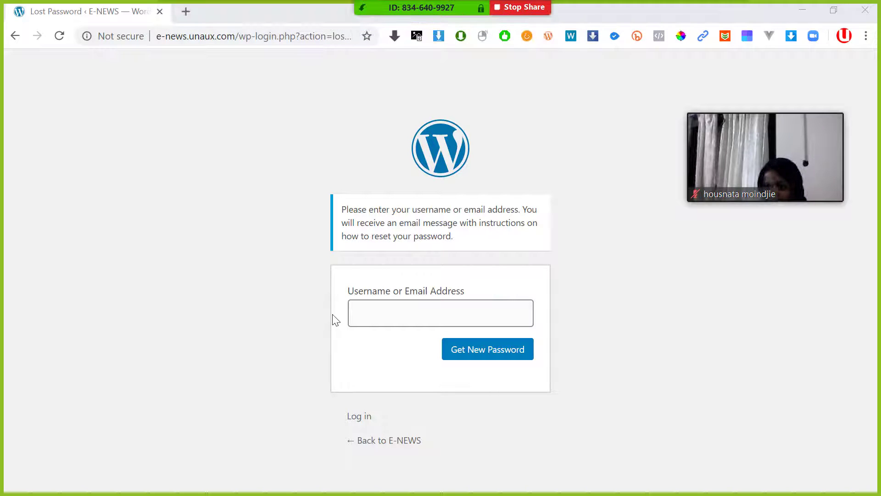
click(530, 356)
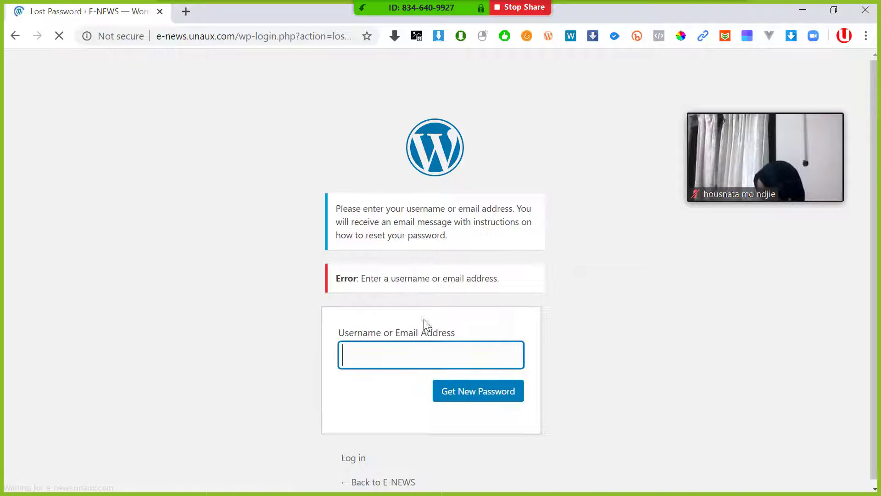
click(369, 485)
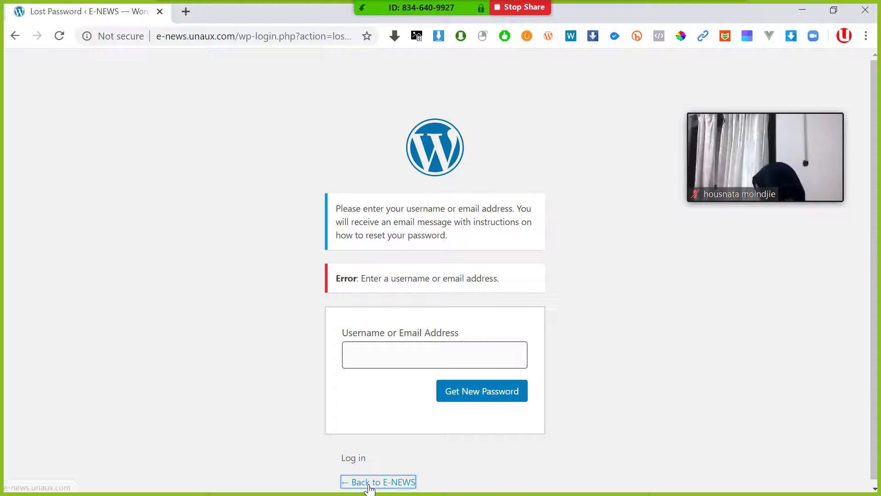
click(354, 458)
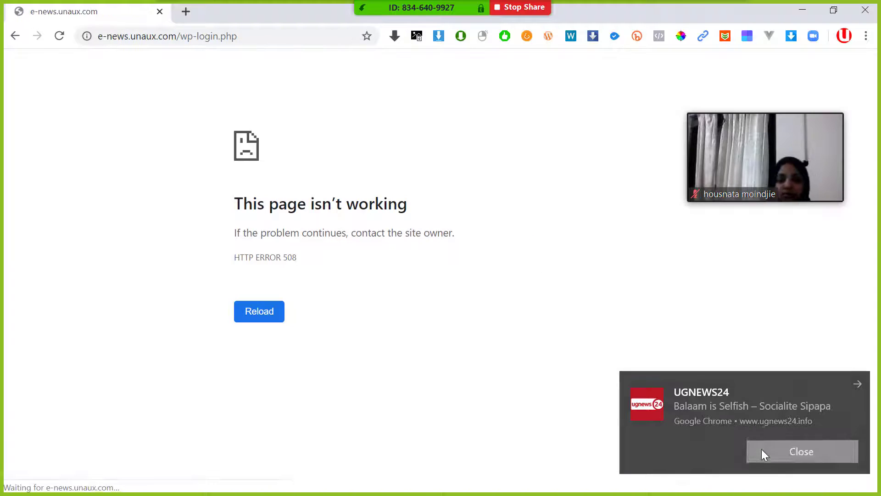
click(762, 449)
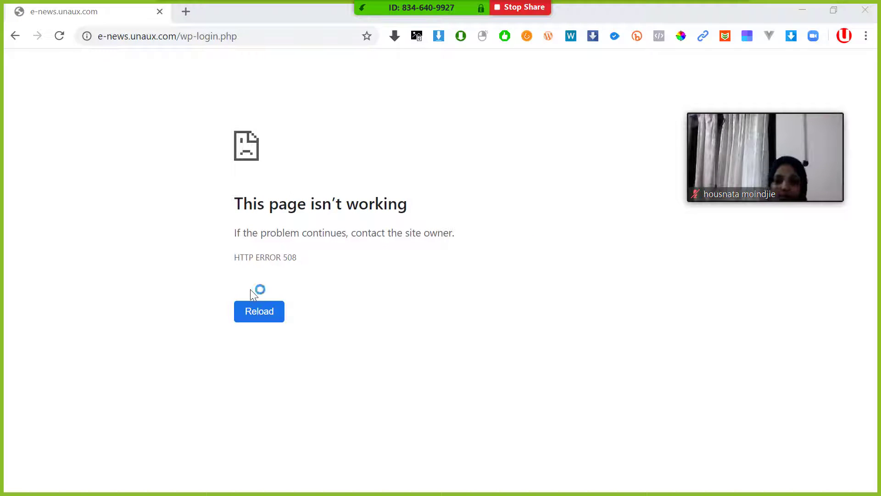
click(260, 314)
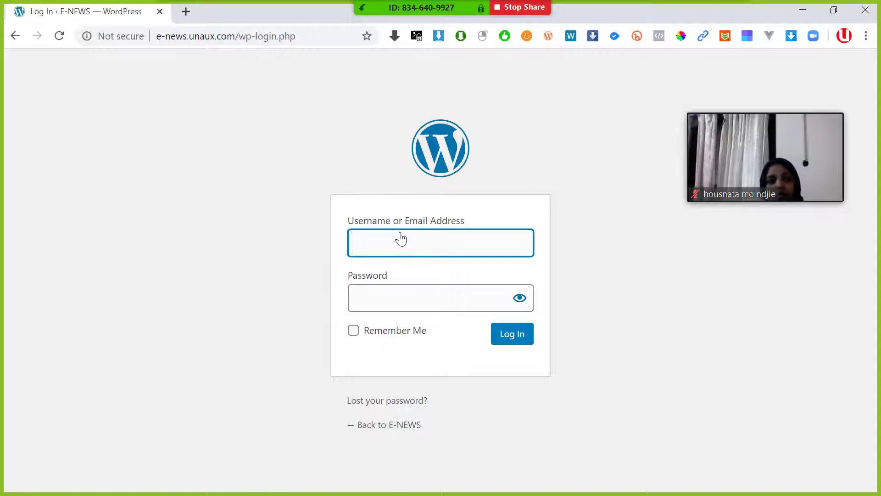
- Log in as admin with the account password, revealing it and ticking Remember Me
text(admin)
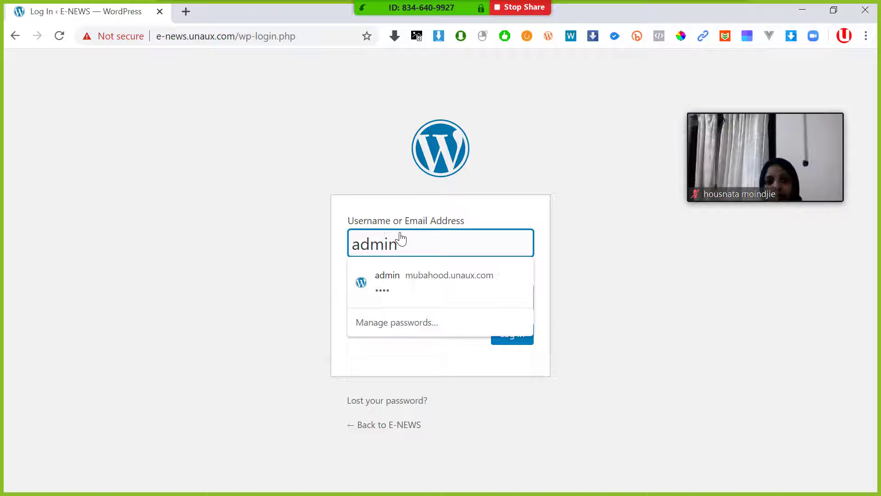
key(Tab)
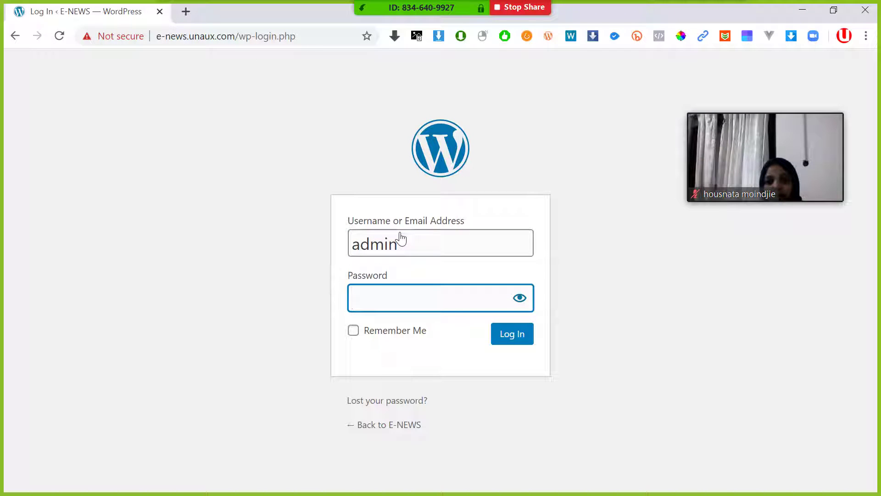
text(••••)
click(522, 310)
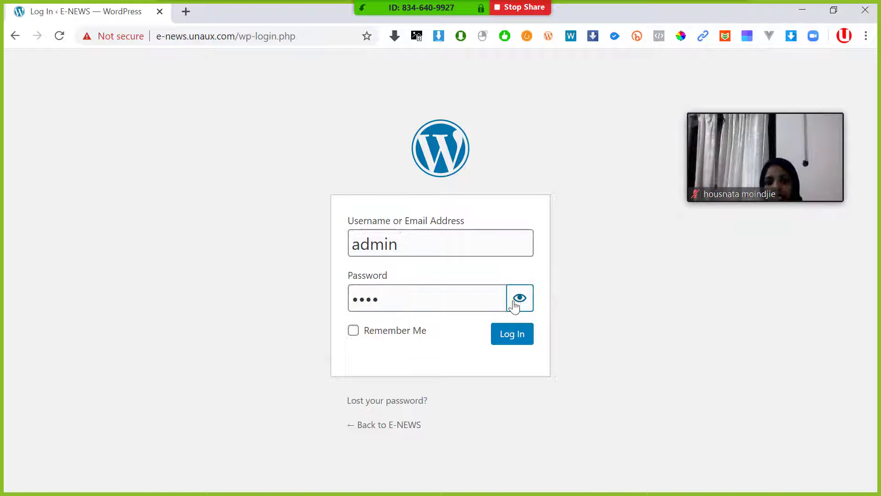
click(374, 337)
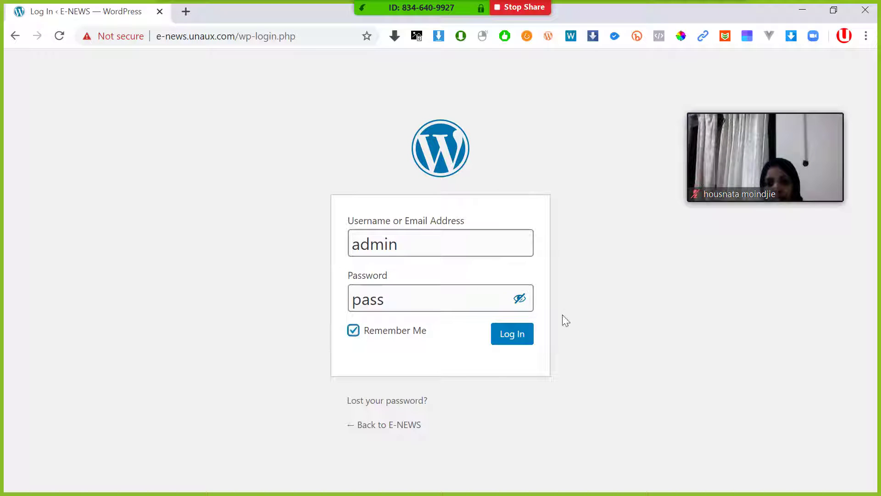
click(496, 340)
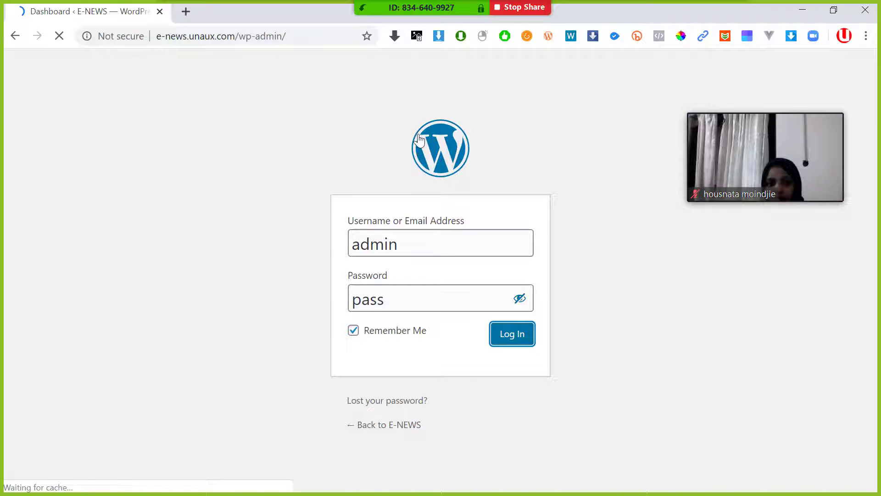
- Scroll the E-NEWS Dashboard, then open the live site from the admin bar's site name
scroll(422, 165, down, 4)
scroll(417, 169, up, 4)
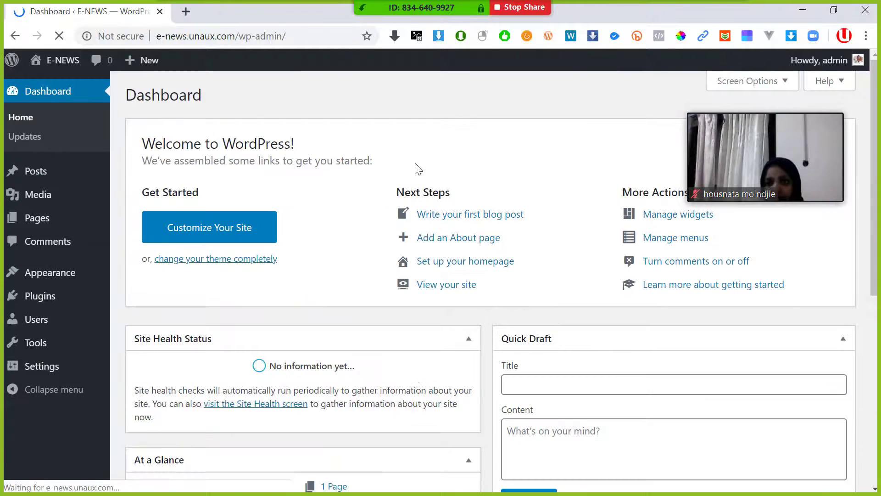
scroll(202, 145, down, 6)
scroll(208, 137, up, 3)
scroll(84, 211, up, 4)
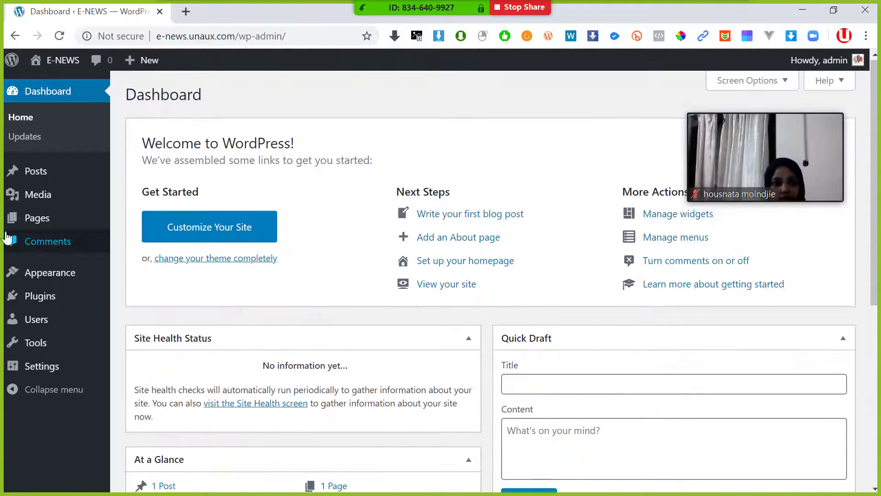
scroll(55, 211, down, 7)
scroll(88, 140, up, 7)
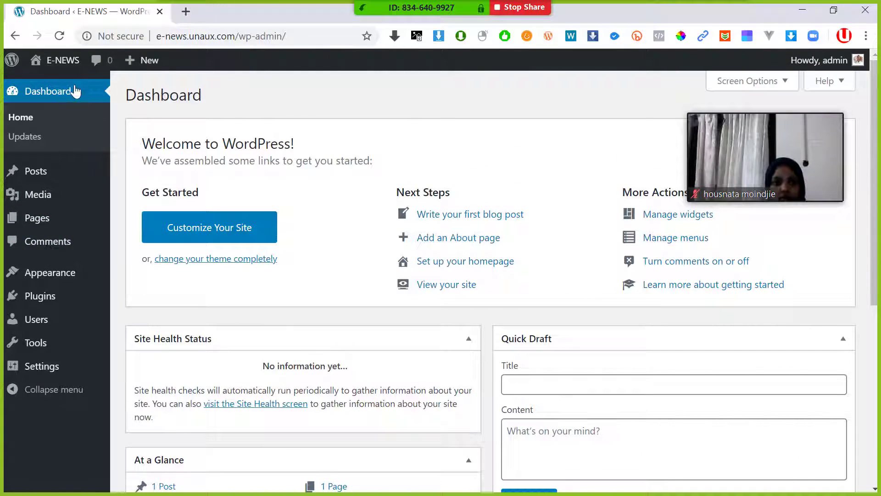
click(68, 61)
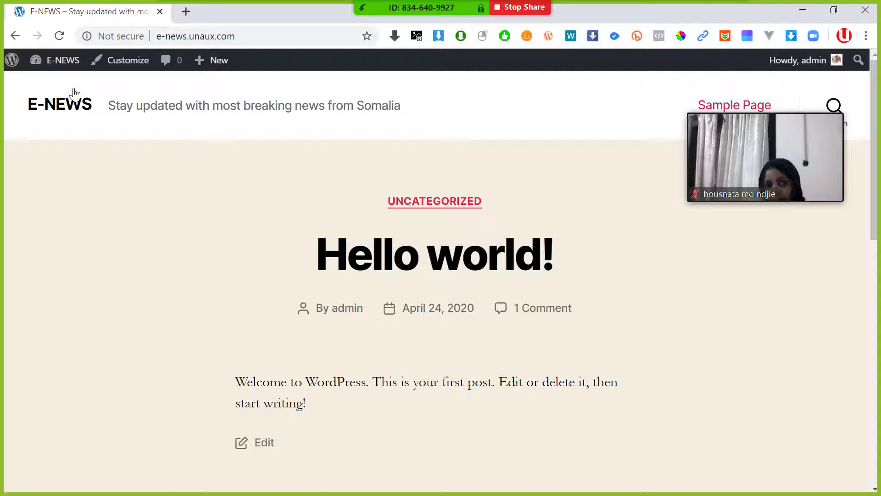
- Load e-news.unaux.com in an incognito window to view the site as a visitor
click(81, 60)
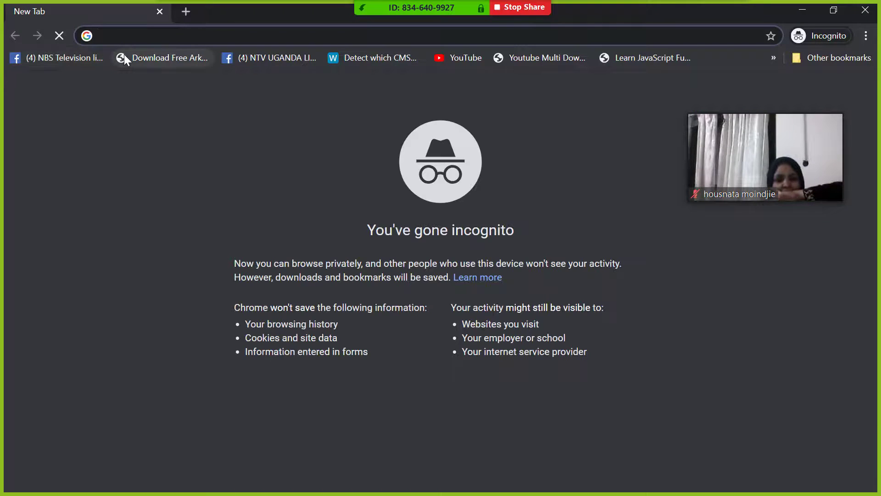
text(e)
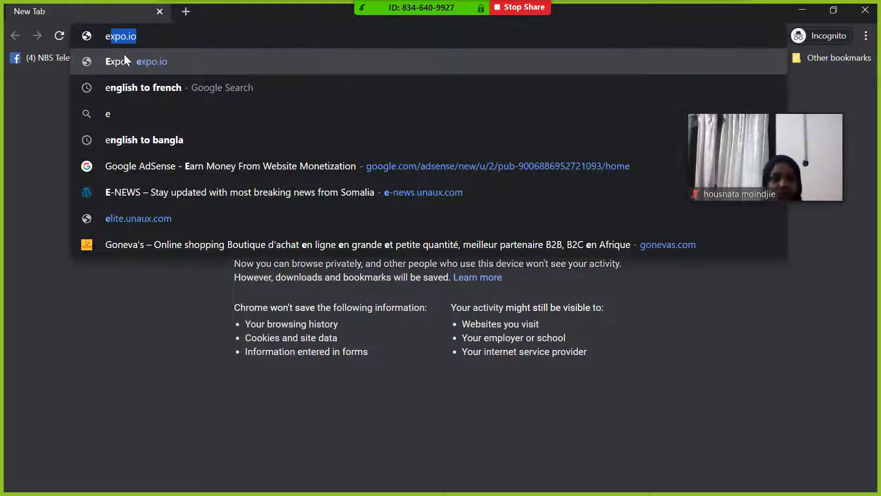
text(-n)
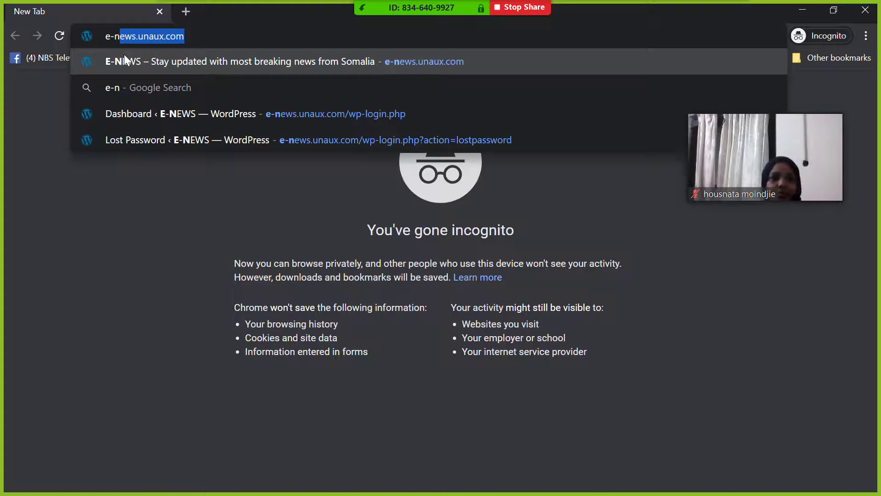
key(Right)
key(Return)
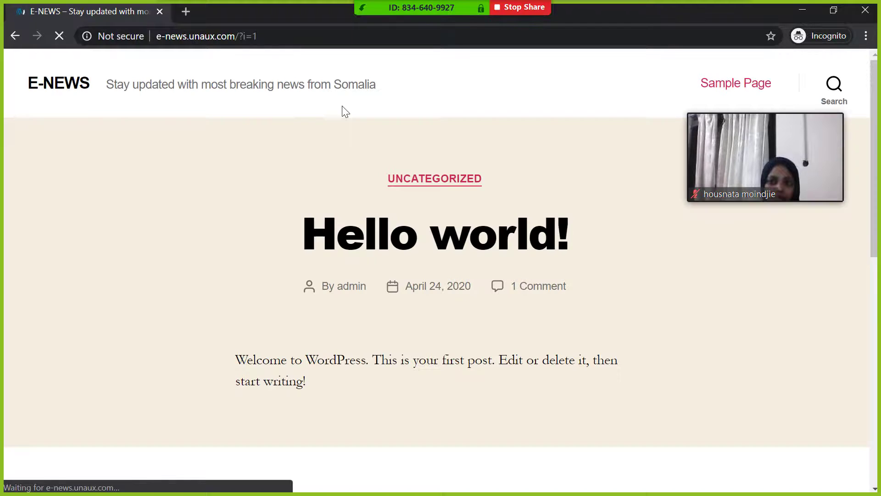
scroll(324, 152, down, 5)
scroll(316, 146, up, 5)
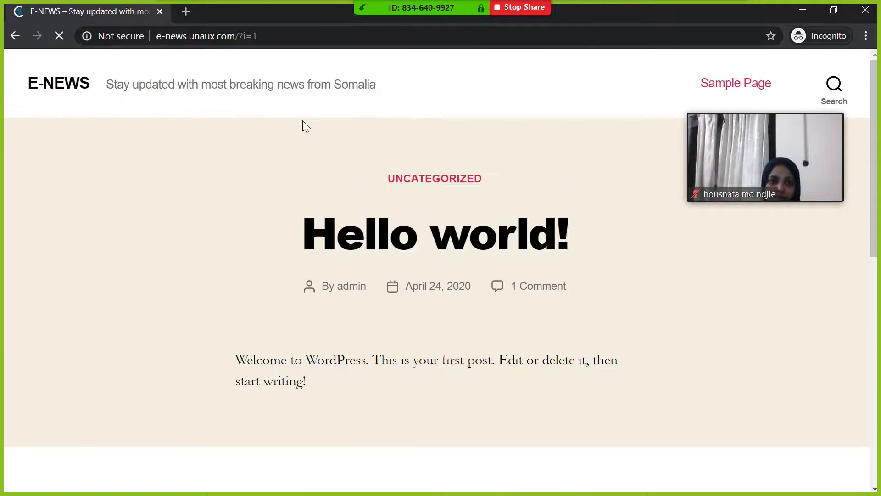
- Return to the logged-in Chrome window and admit the waiting meeting participant
key(alt+Tab)
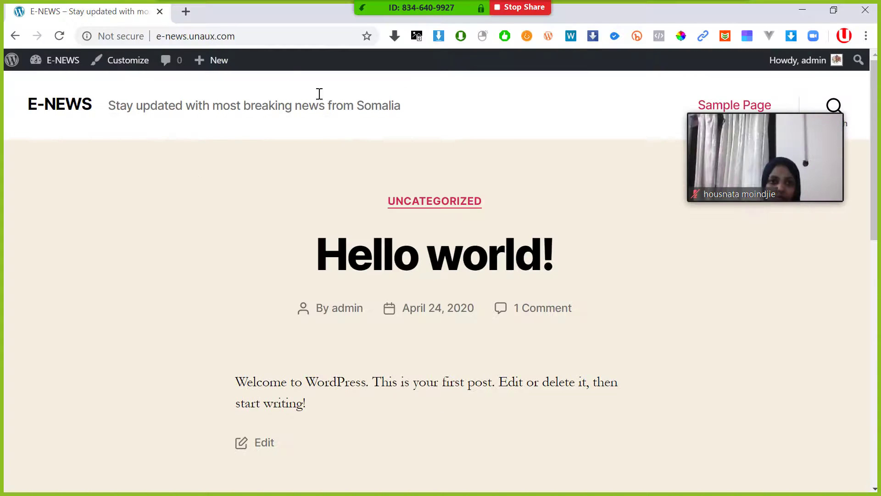
mouse_move(42, 67)
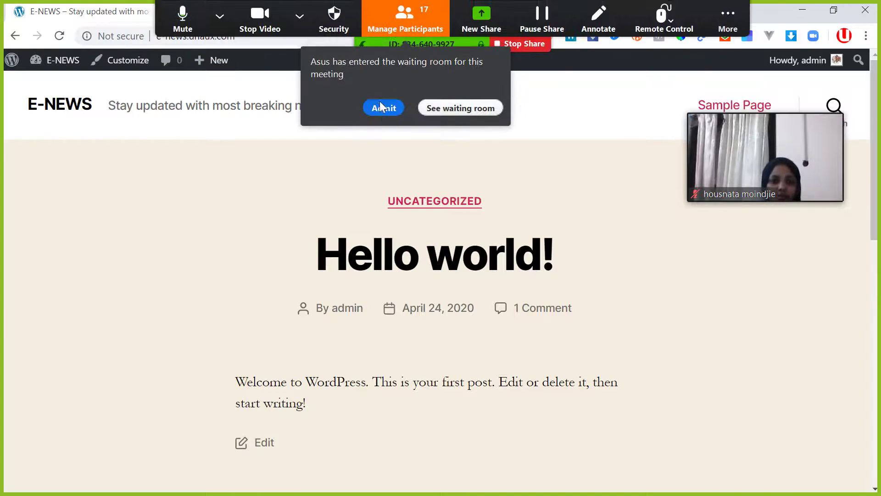
click(382, 109)
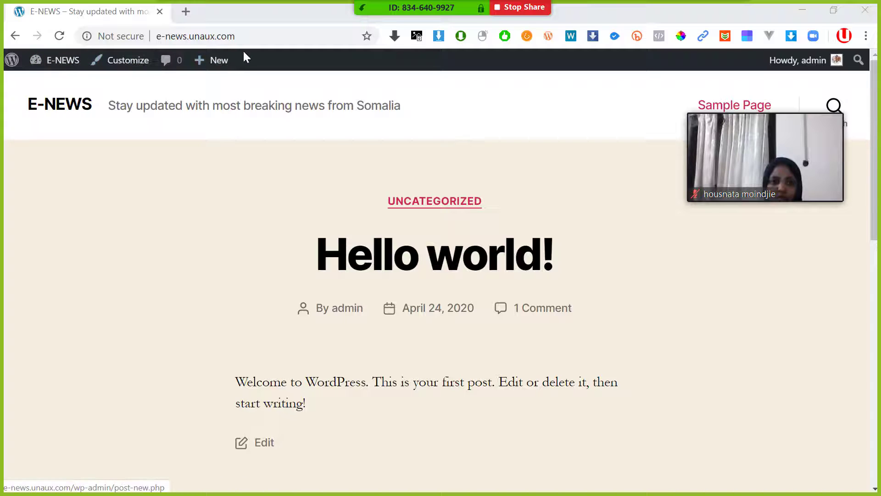
- Switch to the private visitor window and scroll through the E-NEWS site as a visitor
key(alt+Tab)
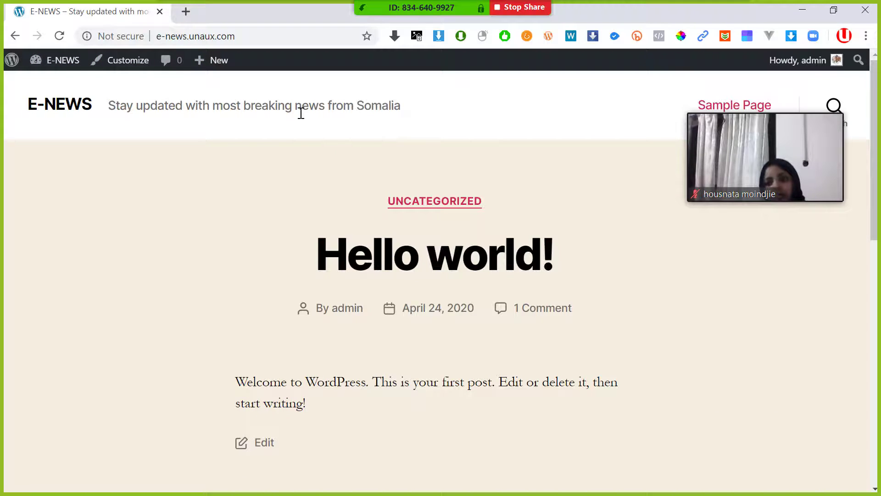
key(alt+Tab)
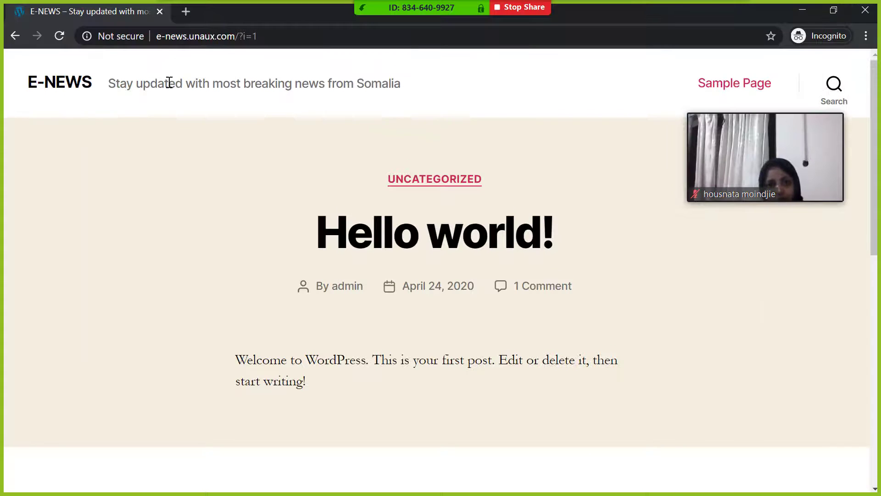
scroll(169, 82, down, 5)
scroll(167, 79, up, 5)
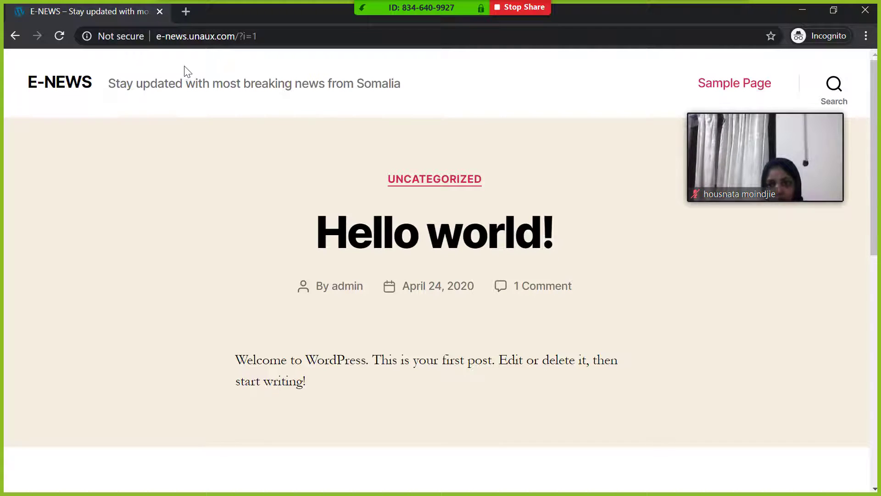
- Return to the logged-in window, scroll the site, and choose Dashboard from the E-NEWS admin bar
key(alt+Tab)
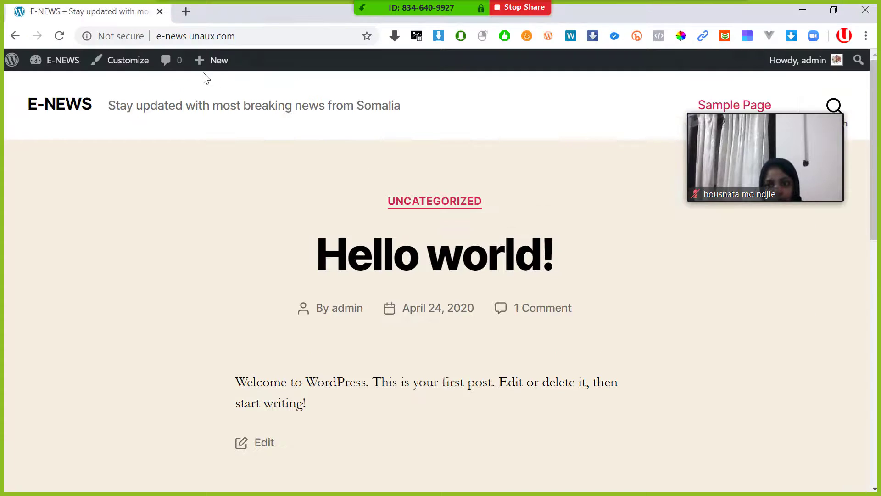
scroll(156, 73, down, 3)
scroll(158, 74, down, 8)
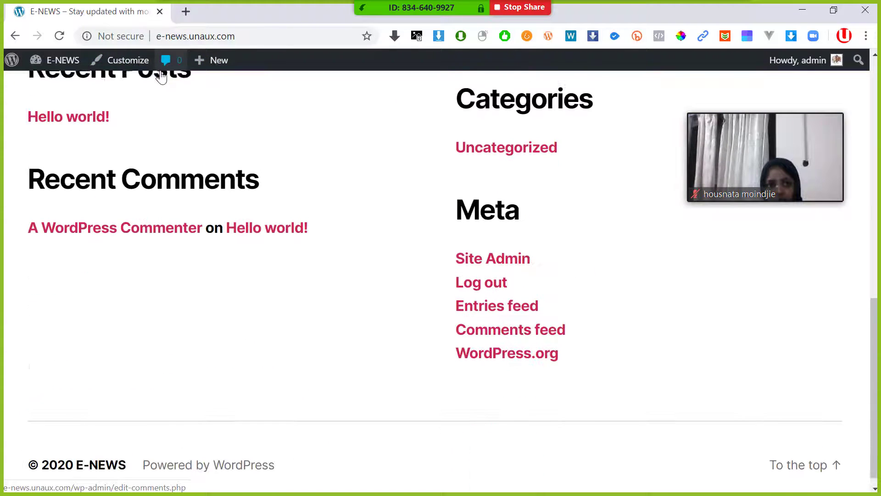
scroll(157, 74, up, 10)
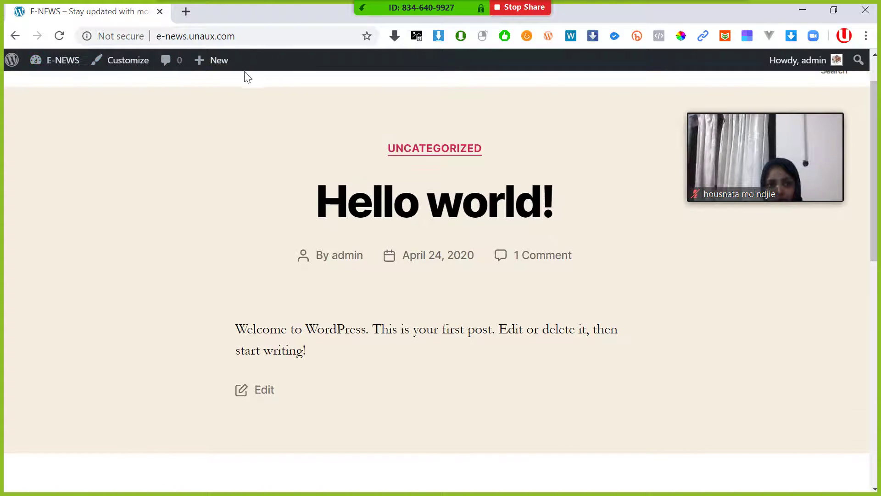
mouse_move(62, 64)
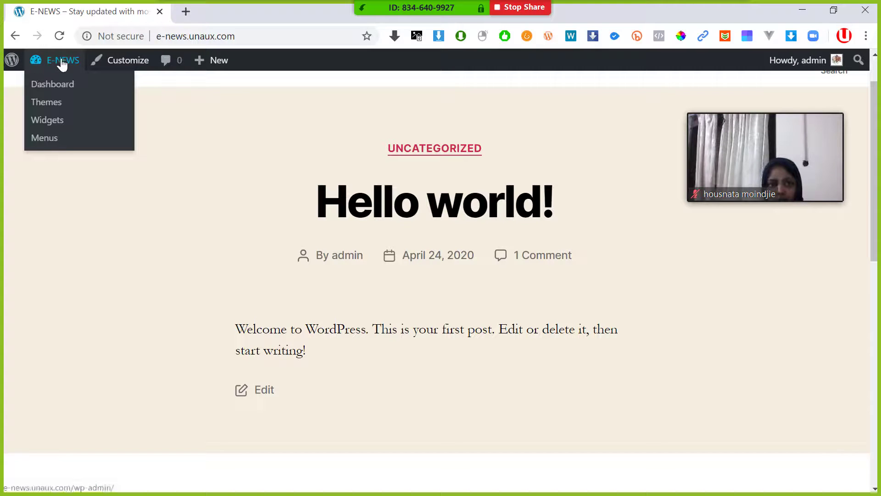
click(51, 89)
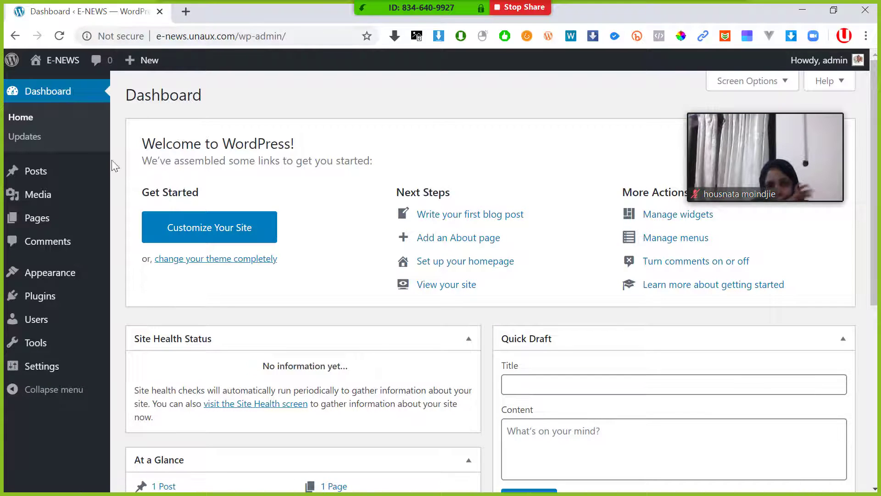
scroll(69, 195, down, 7)
scroll(277, 230, up, 7)
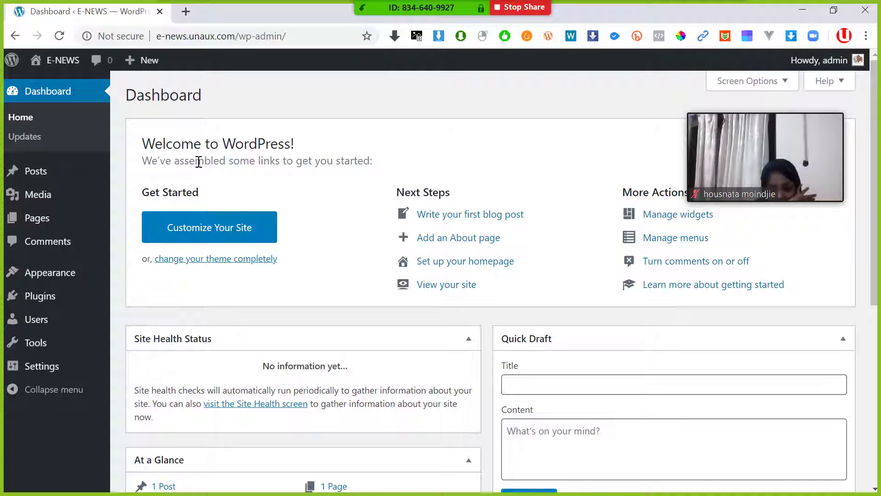
scroll(251, 210, down, 1)
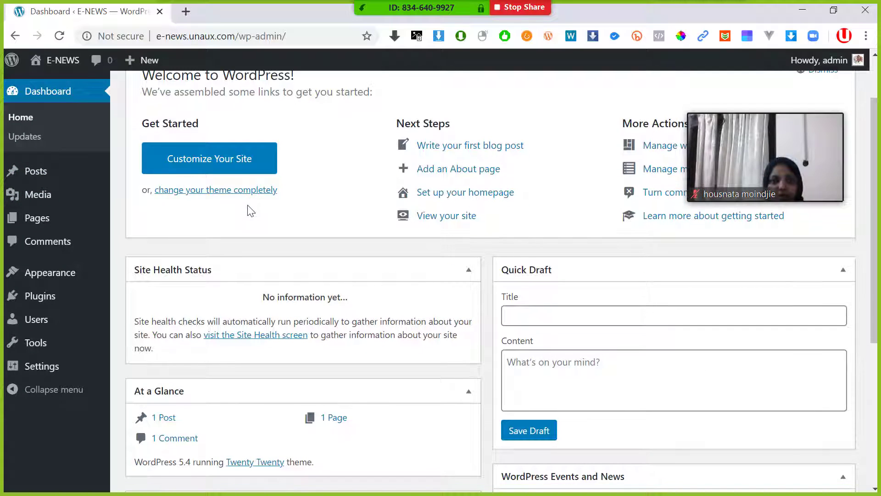
scroll(257, 205, up, 1)
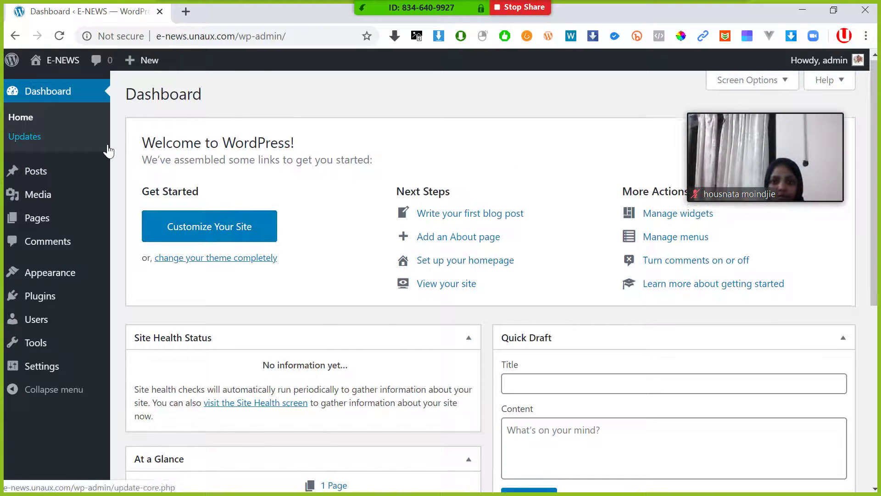
scroll(107, 148, down, 2)
scroll(120, 151, down, 3)
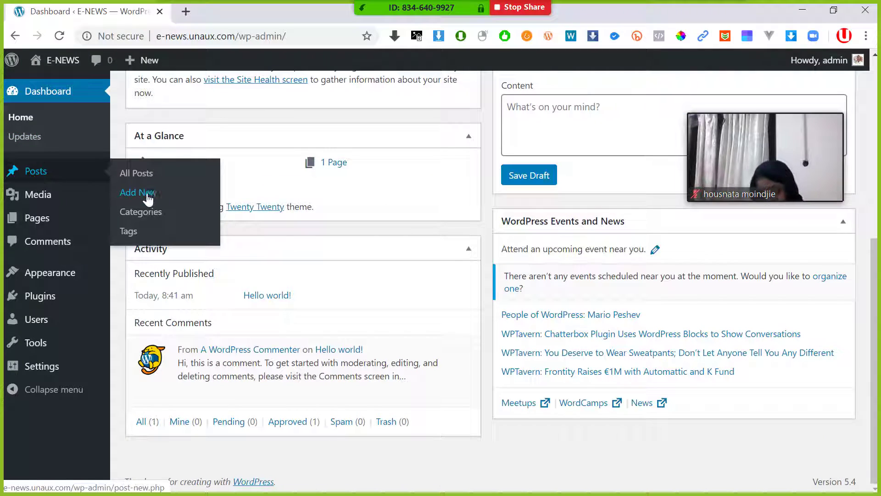
scroll(368, 236, up, 5)
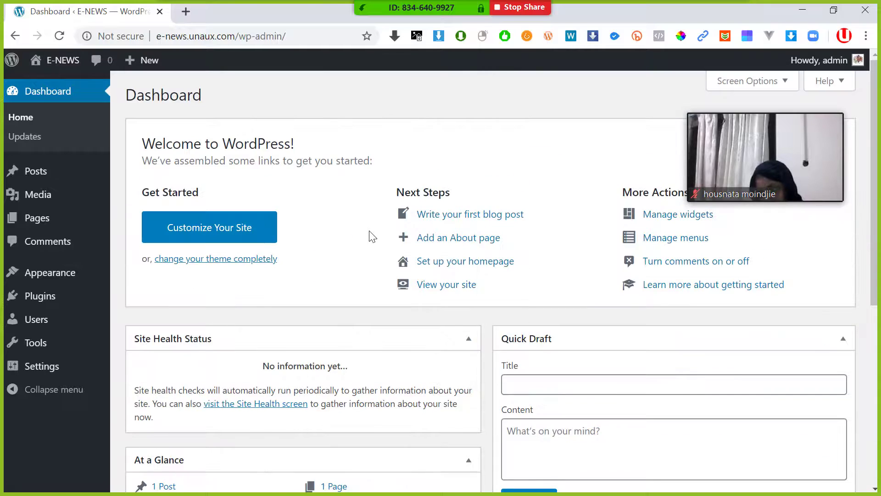
scroll(183, 133, down, 6)
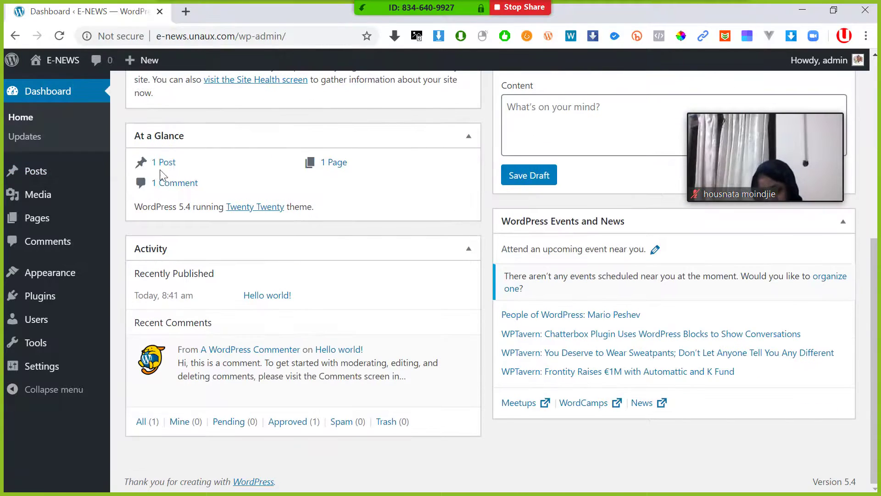
scroll(151, 170, up, 6)
scroll(142, 165, down, 6)
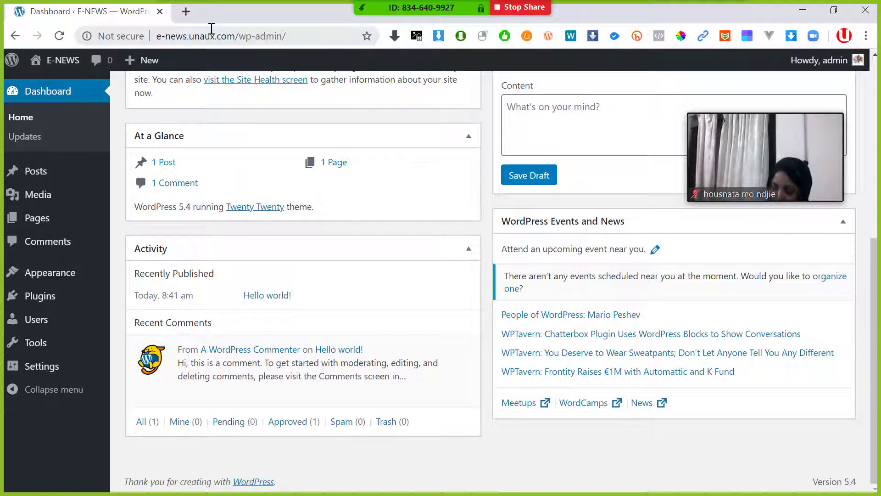
key(alt+Tab)
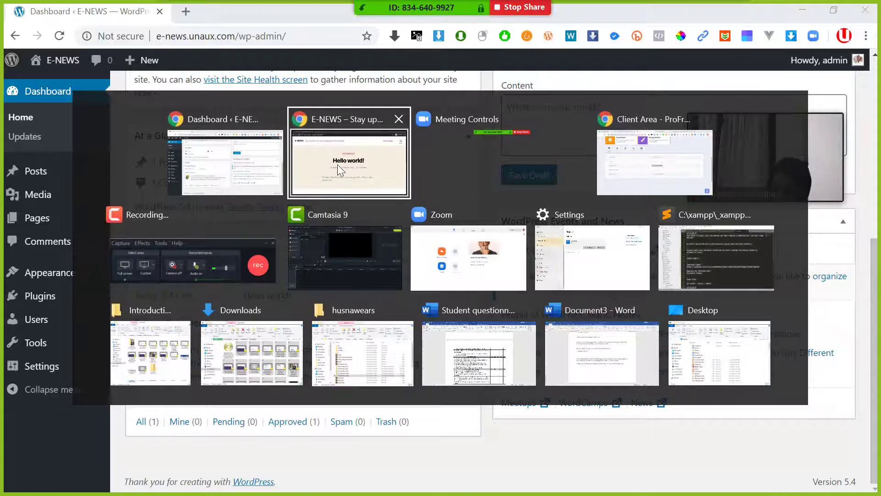
- Cycle through open windows with Alt+Tab to bring the WordPress dashboard window forward
click(337, 165)
key(alt+Tab)
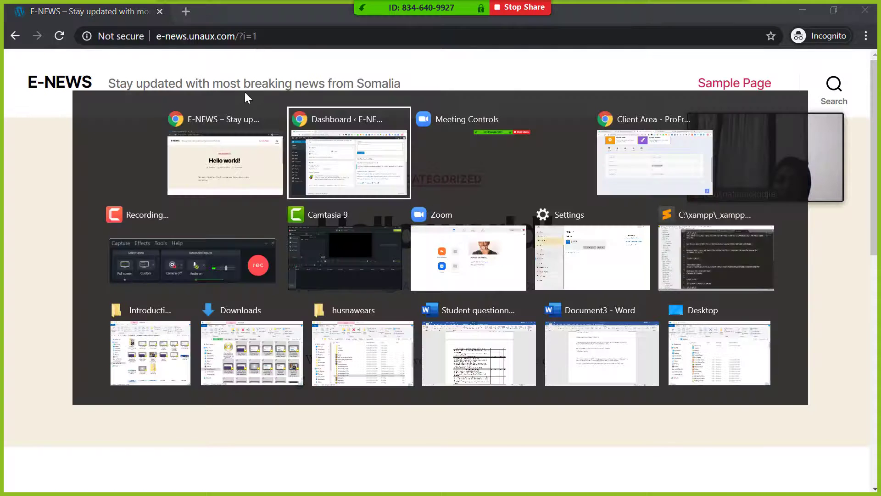
click(233, 149)
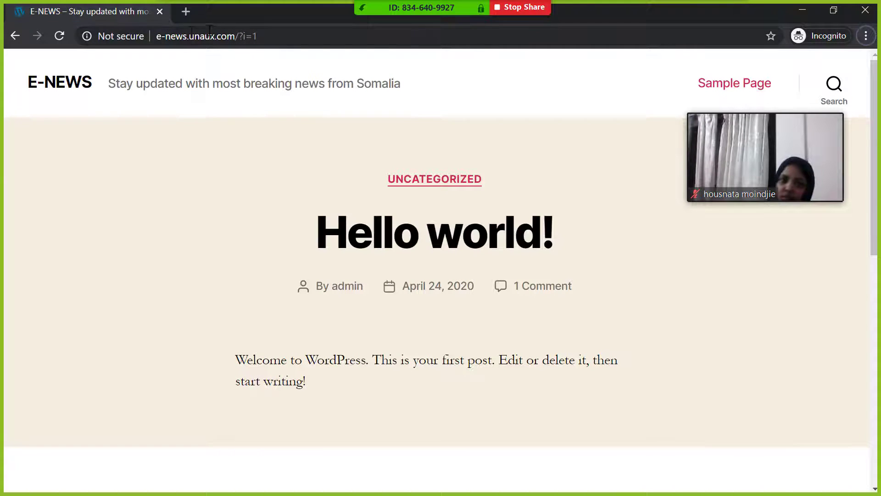
key(alt+Tab)
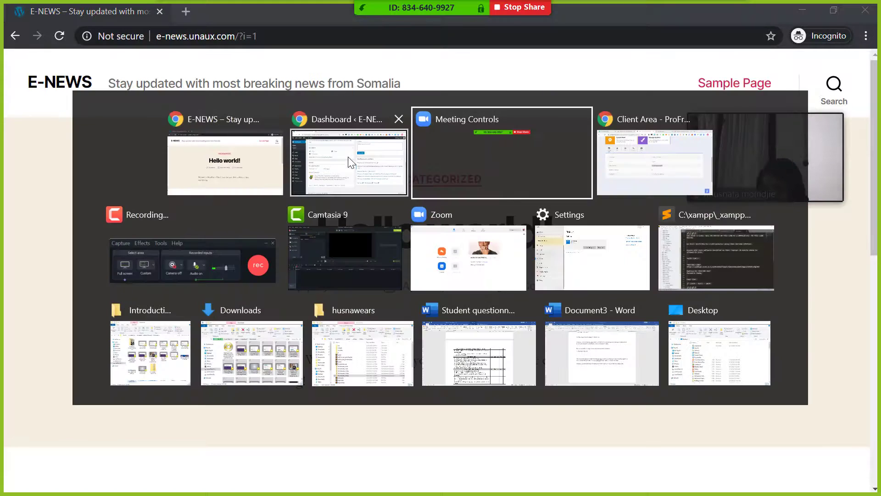
click(348, 156)
- Admit the waiting meeting participant, keep the 'Dashboard ‹ E-NEWS' window in front, and select its address
click(386, 95)
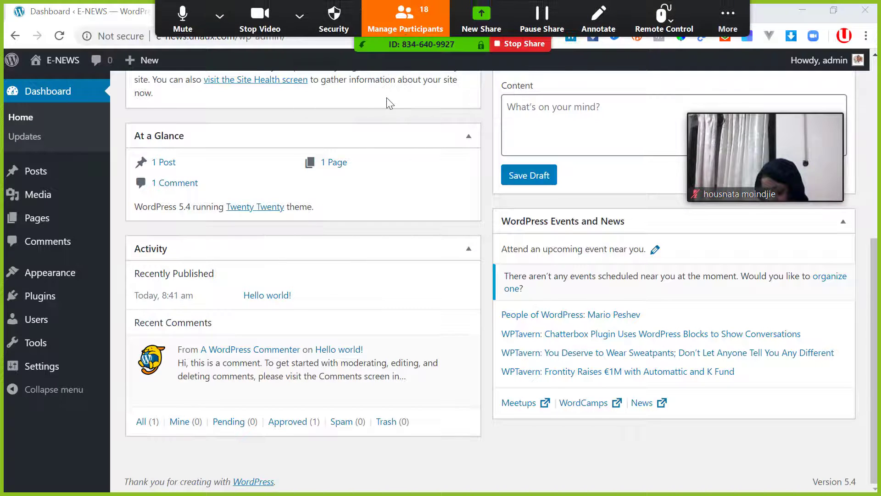
scroll(182, 118, up, 6)
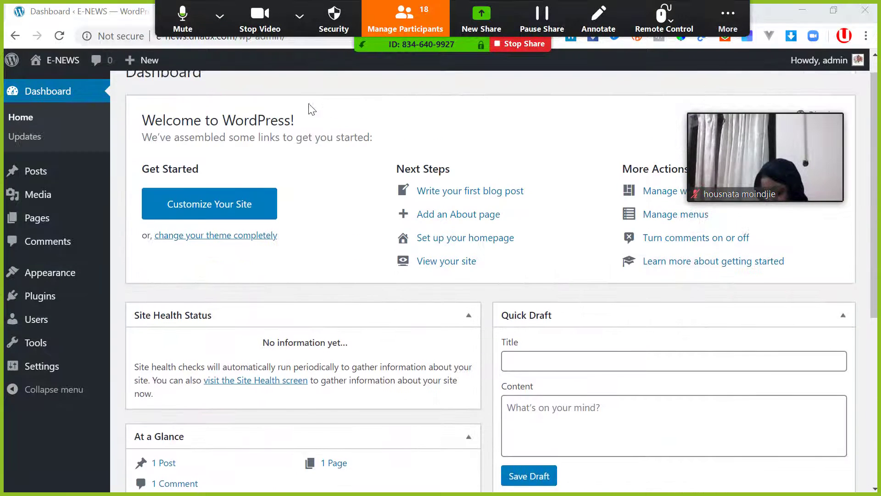
key(alt+Tab)
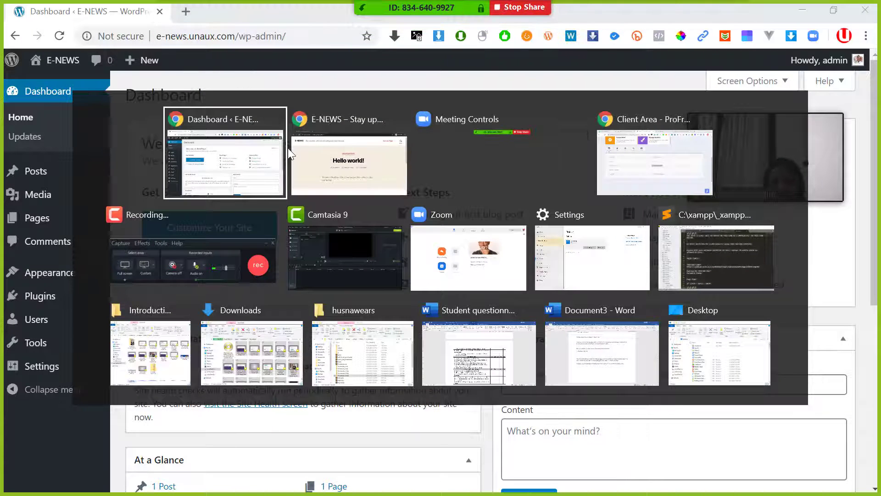
click(254, 156)
click(196, 36)
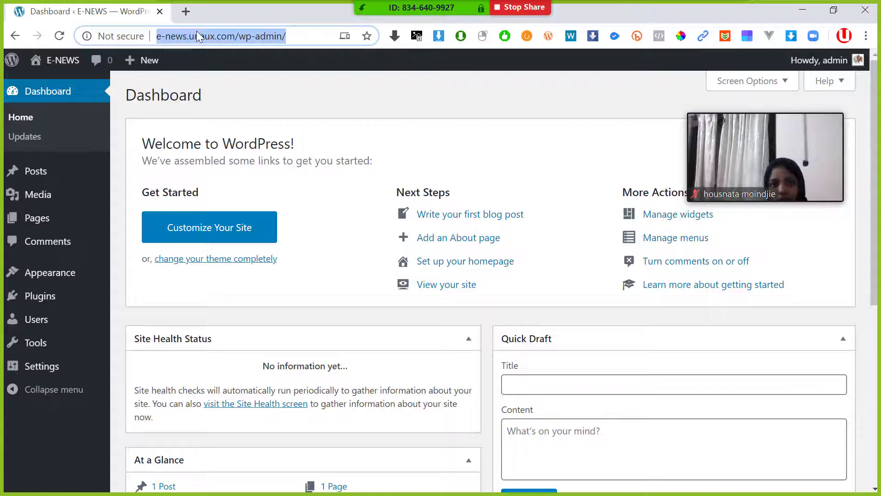
- Load profreehost.com from the 'pro' suggestion after trimming 'account/' from the address
text(pro)
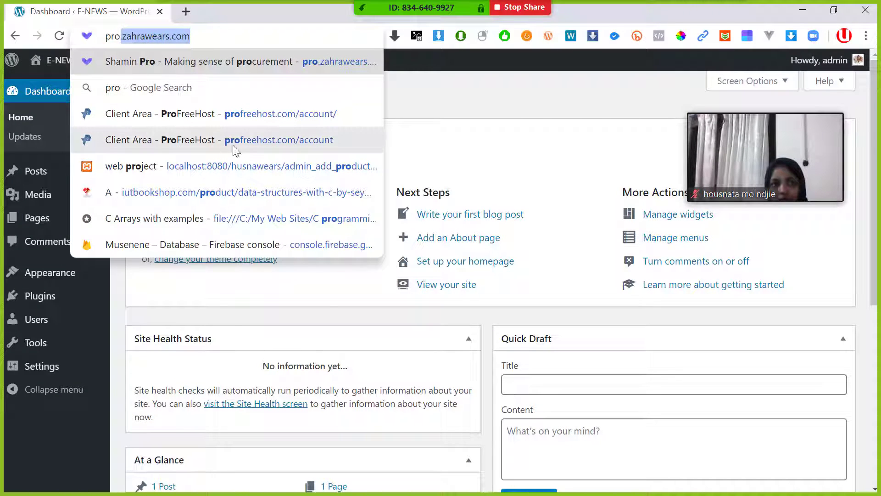
click(247, 117)
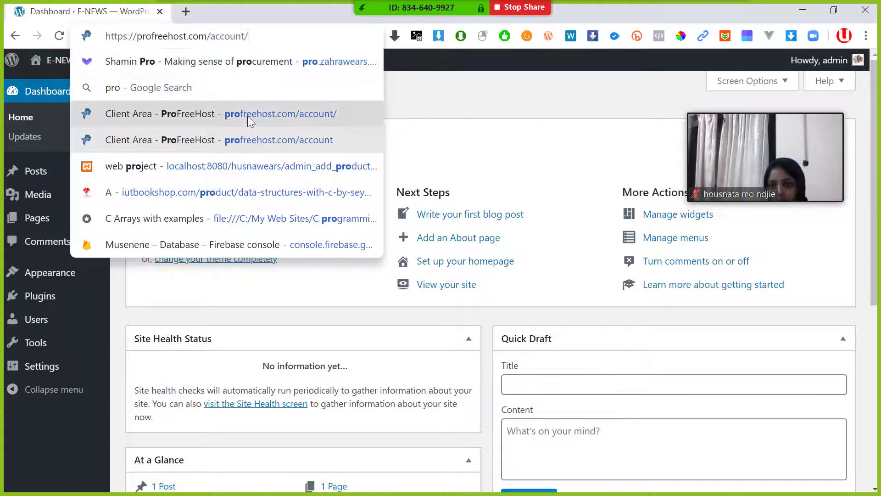
drag(217, 36, 177, 36)
key(BackSpace)
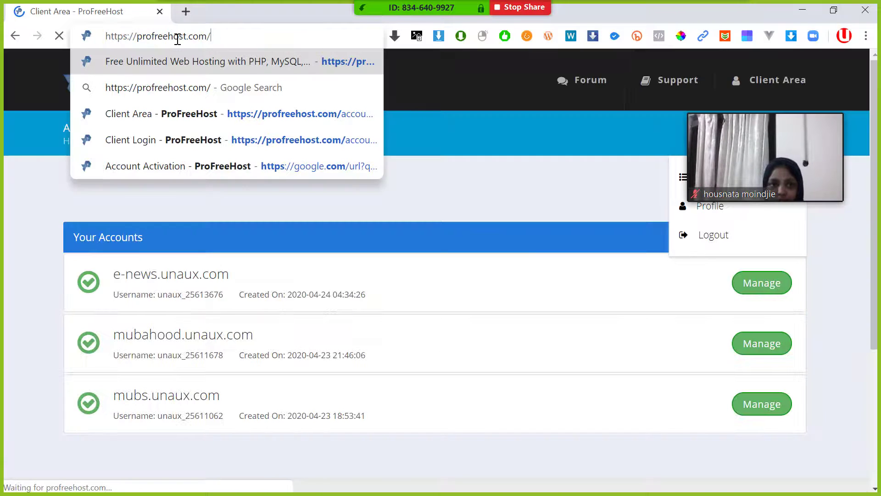
key(Return)
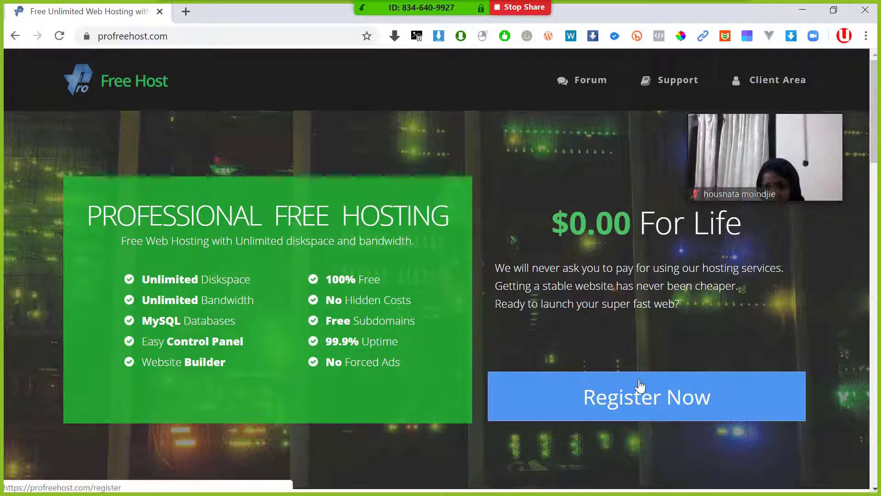
- Open the ProFreeHost Client Area and scroll through its list of hosting accounts
click(619, 397)
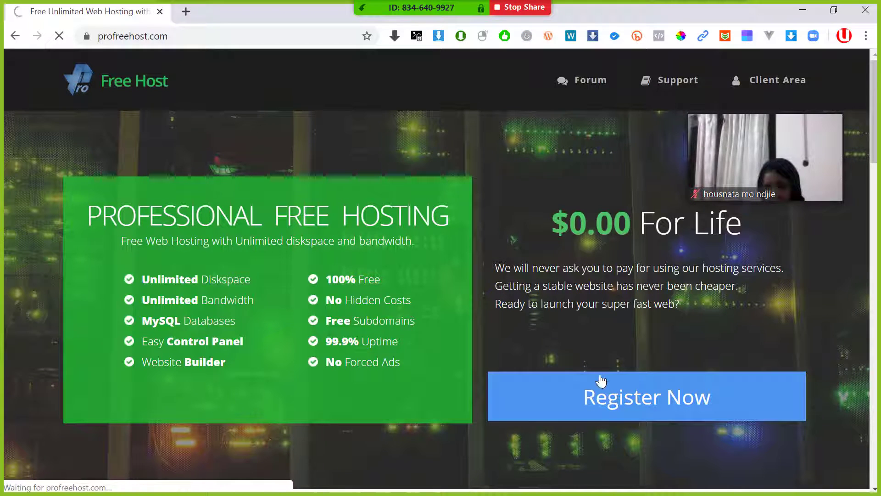
scroll(592, 394, down, 3)
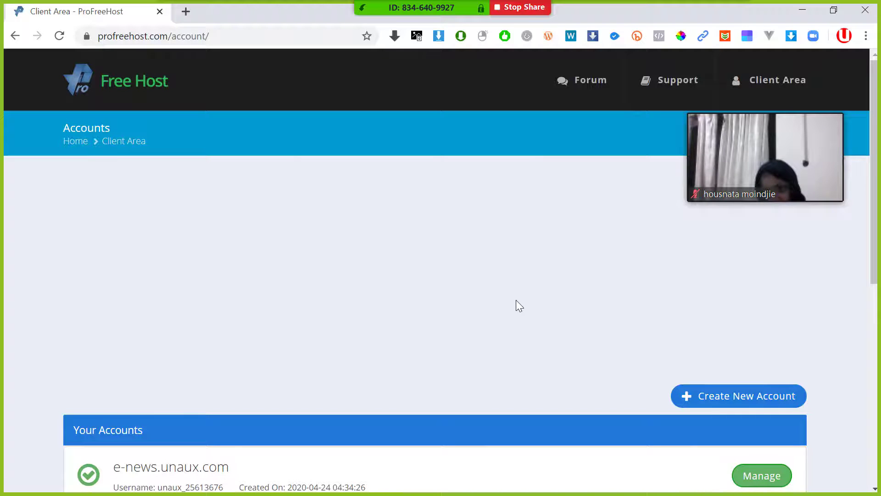
scroll(576, 388, down, 3)
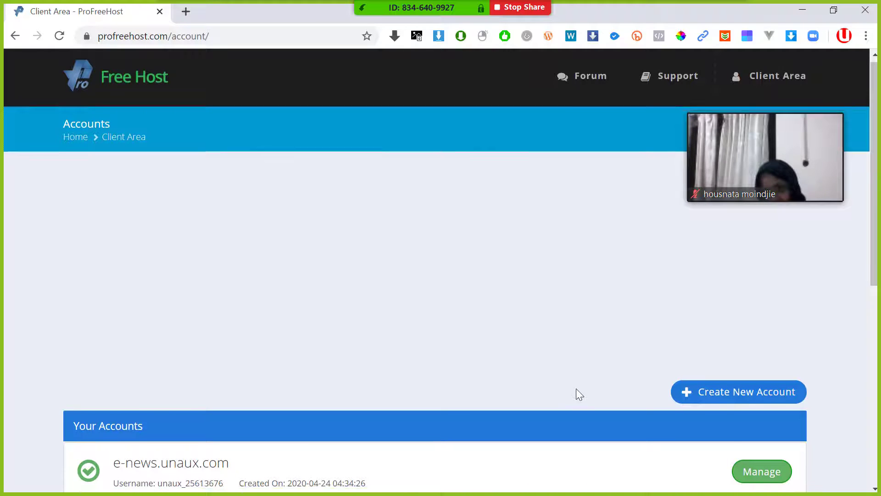
scroll(291, 258, down, 1)
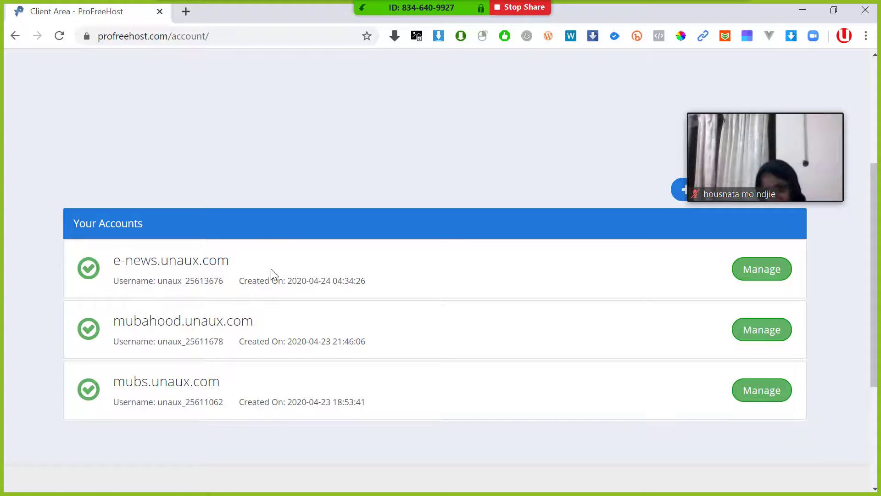
scroll(280, 282, up, 3)
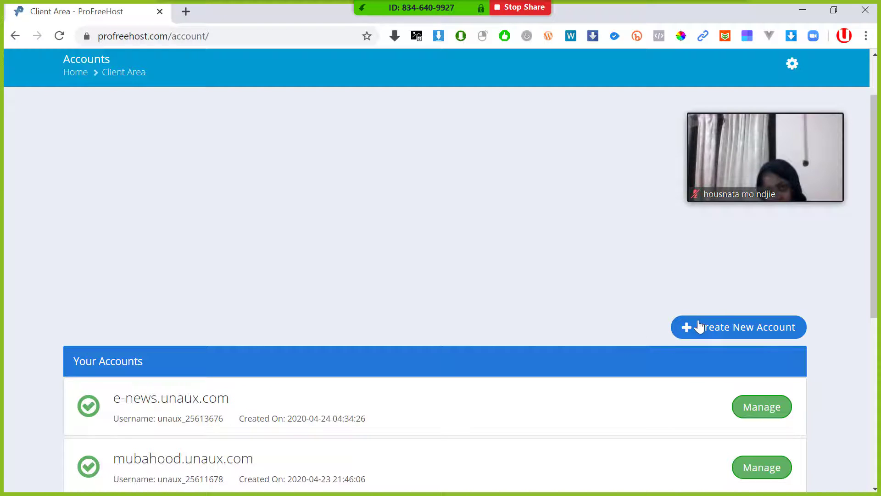
scroll(651, 304, down, 2)
scroll(581, 313, down, 2)
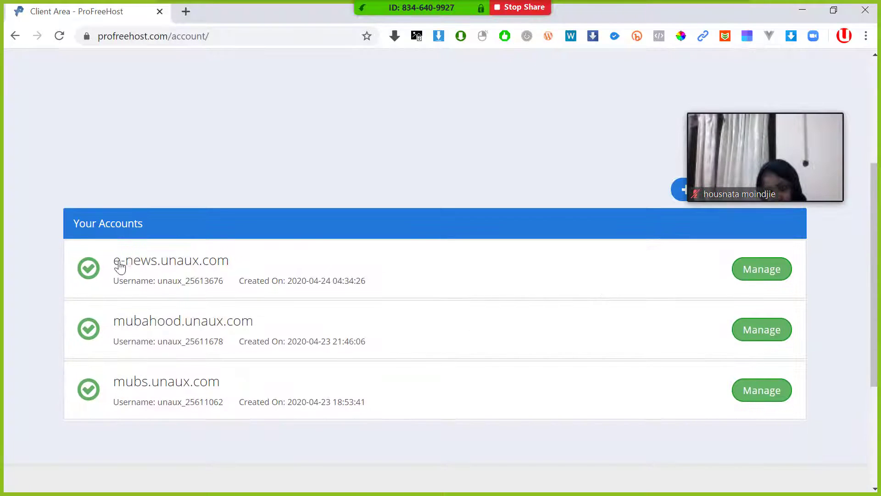
- Manage the e-news.unaux.com account and launch its Control Panel
click(769, 271)
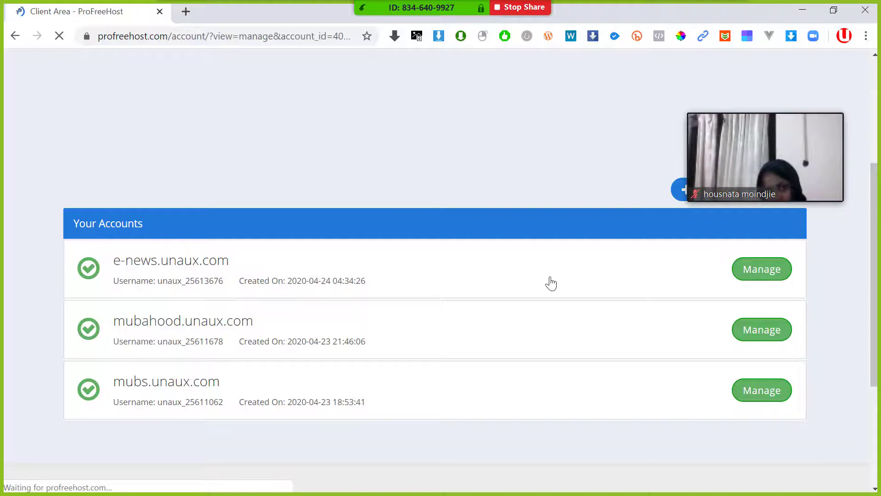
scroll(189, 268, down, 6)
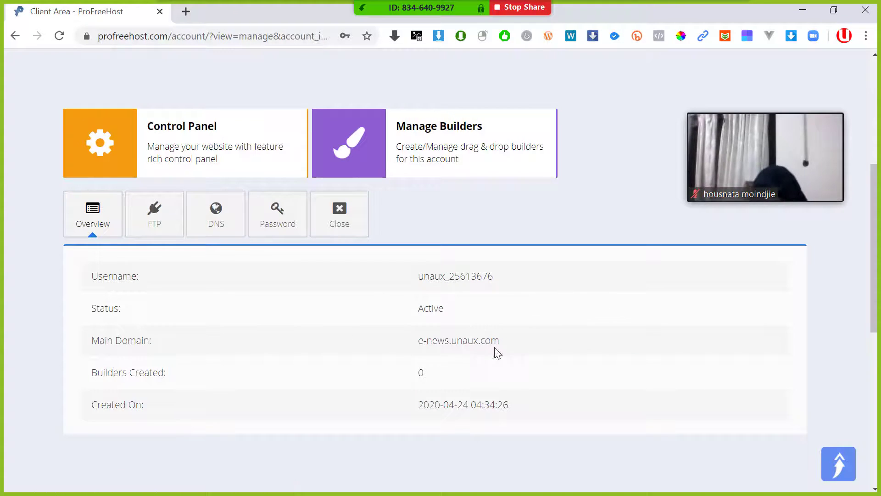
drag(518, 345, 393, 354)
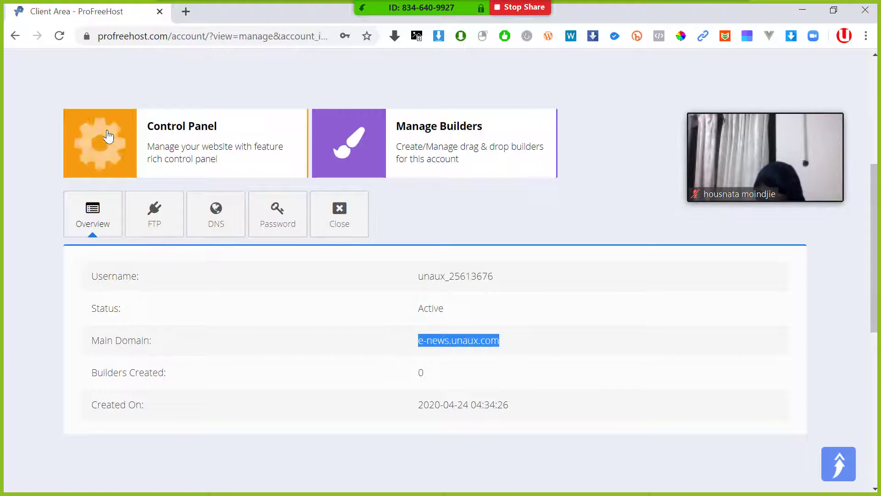
click(106, 147)
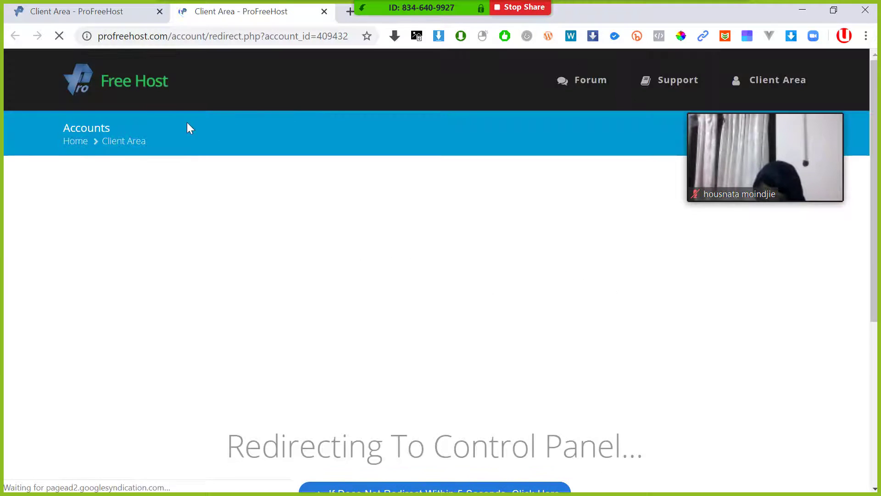
- Scroll the cPanel page past Databases, Domains, Metrics and Security down to the Software section
scroll(188, 126, down, 2)
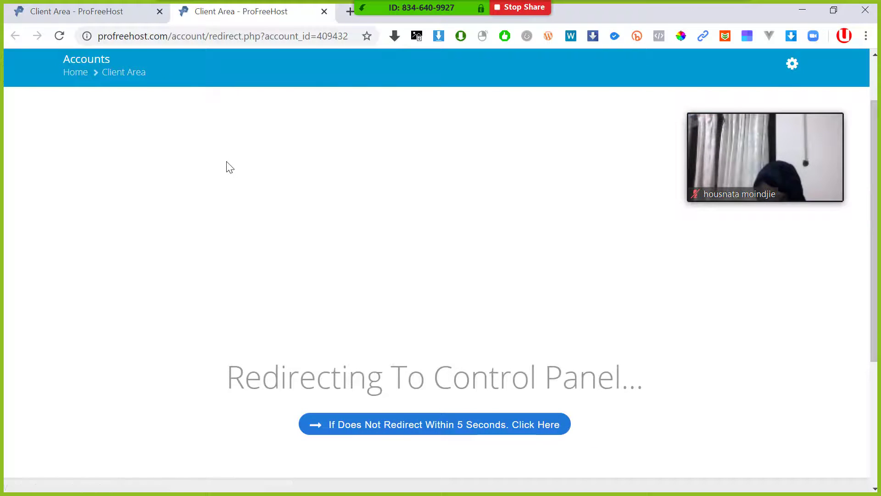
scroll(217, 161, down, 5)
scroll(217, 161, up, 7)
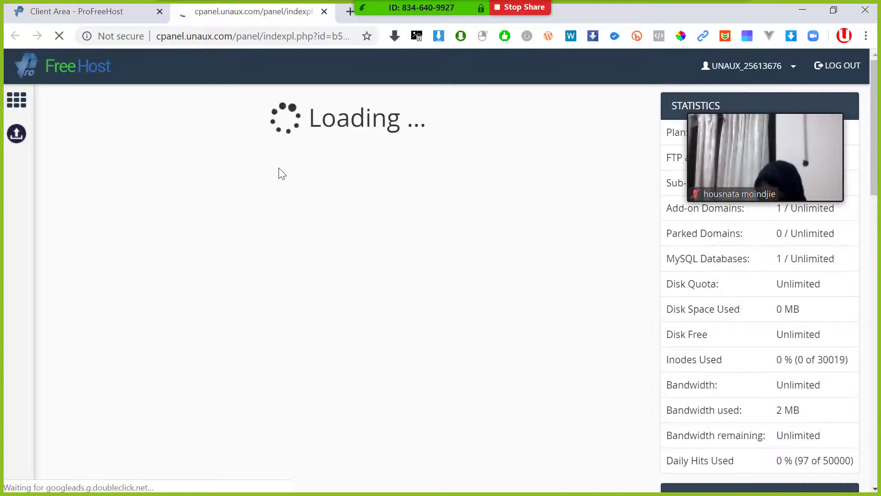
scroll(281, 175, down, 2)
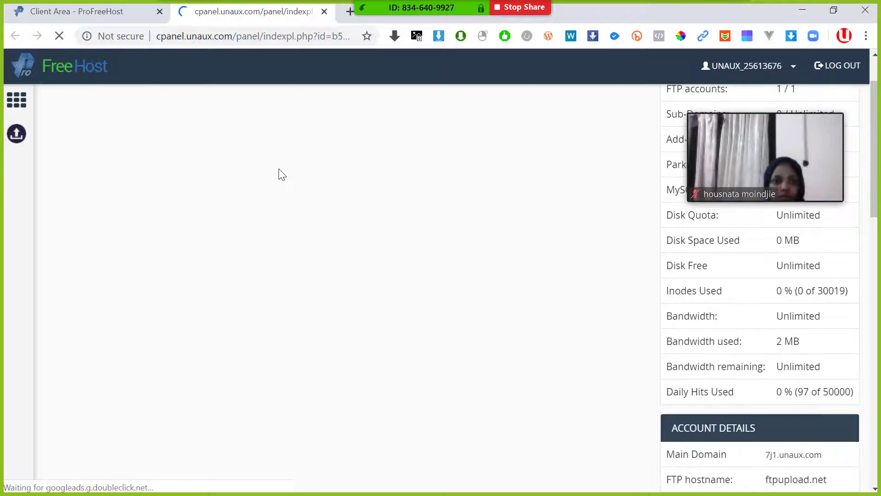
scroll(279, 169, down, 9)
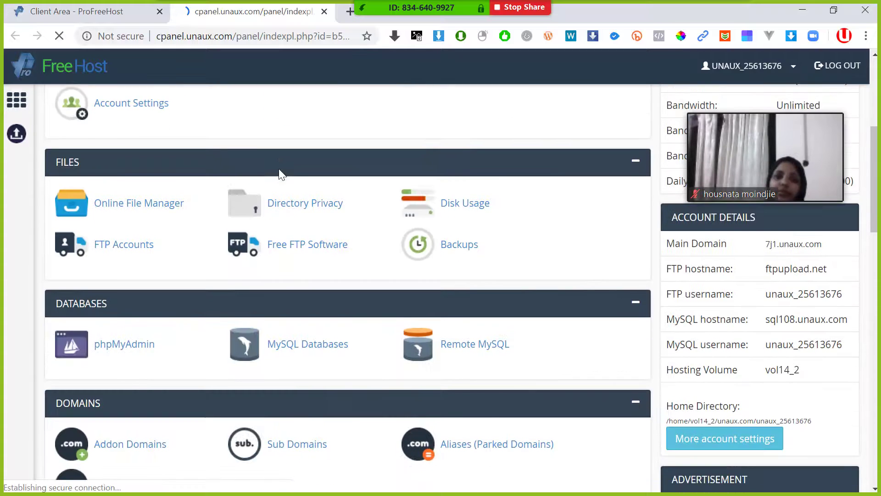
scroll(279, 222, down, 5)
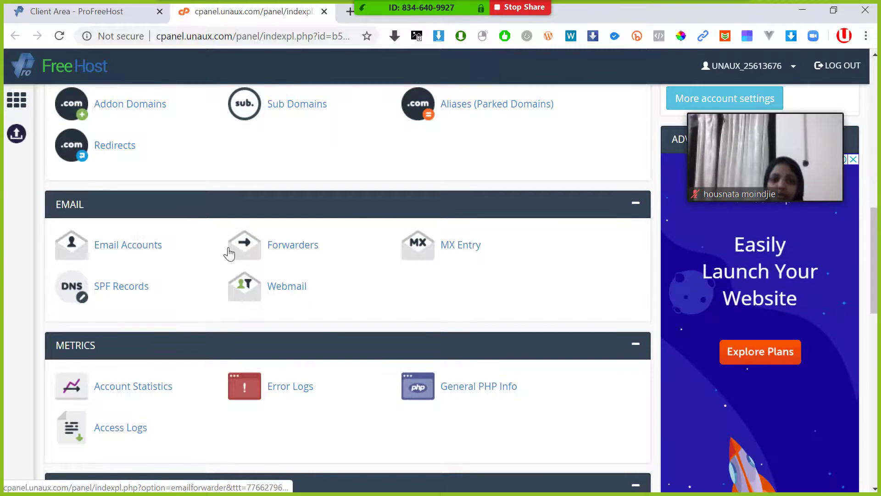
scroll(252, 243, down, 6)
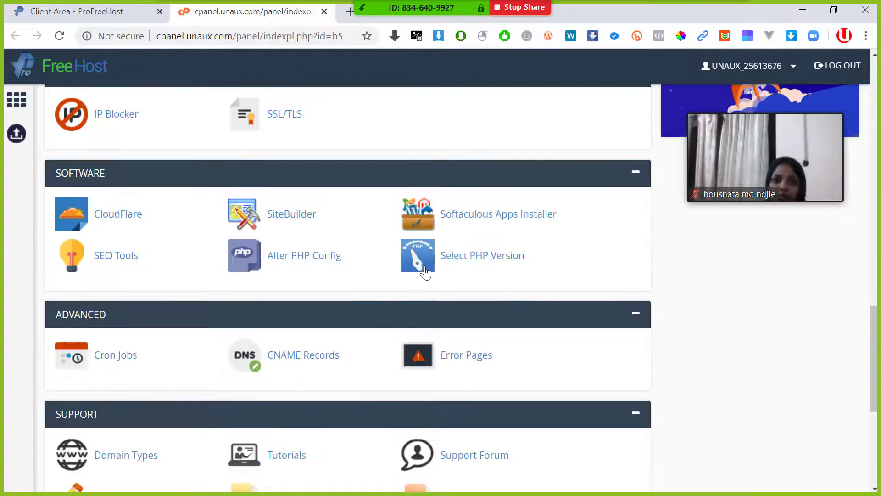
scroll(256, 331, down, 3)
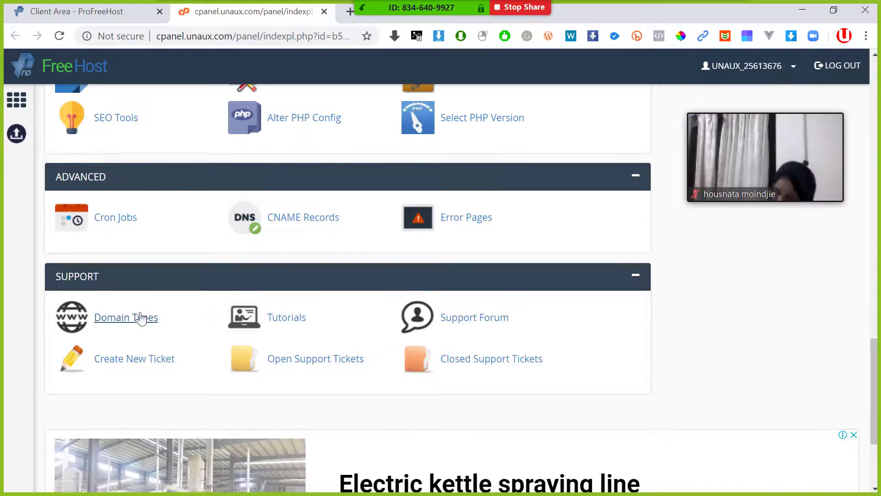
scroll(292, 309, down, 3)
scroll(291, 294, up, 10)
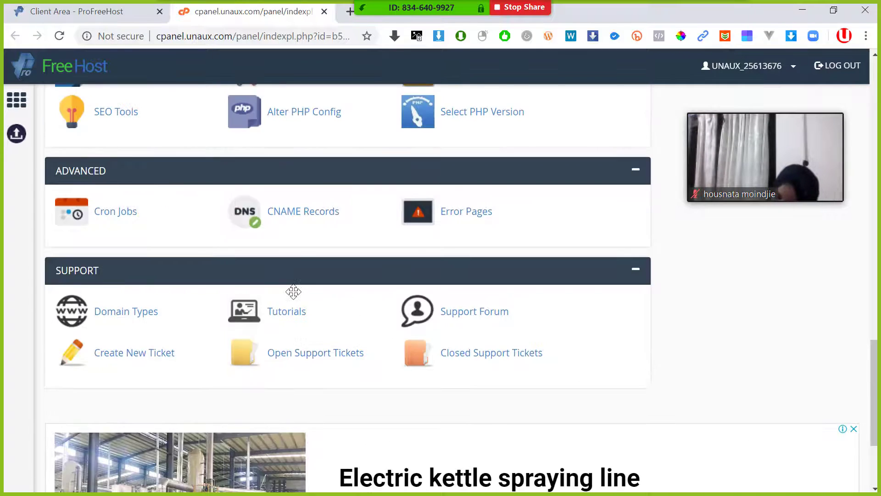
scroll(296, 299, up, 6)
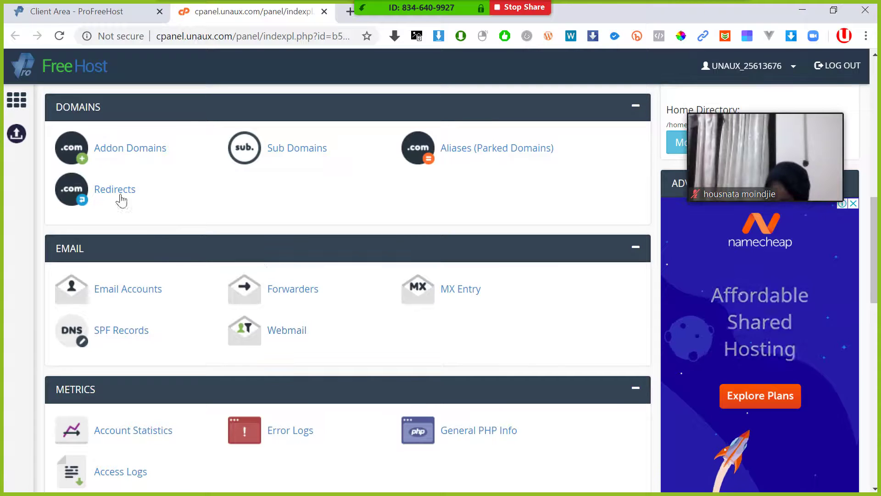
scroll(110, 209, up, 10)
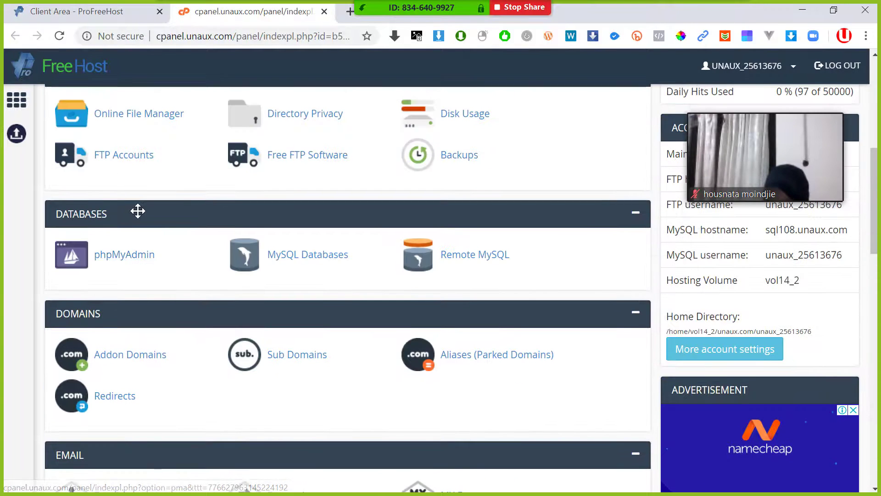
scroll(105, 266, up, 3)
scroll(108, 263, down, 8)
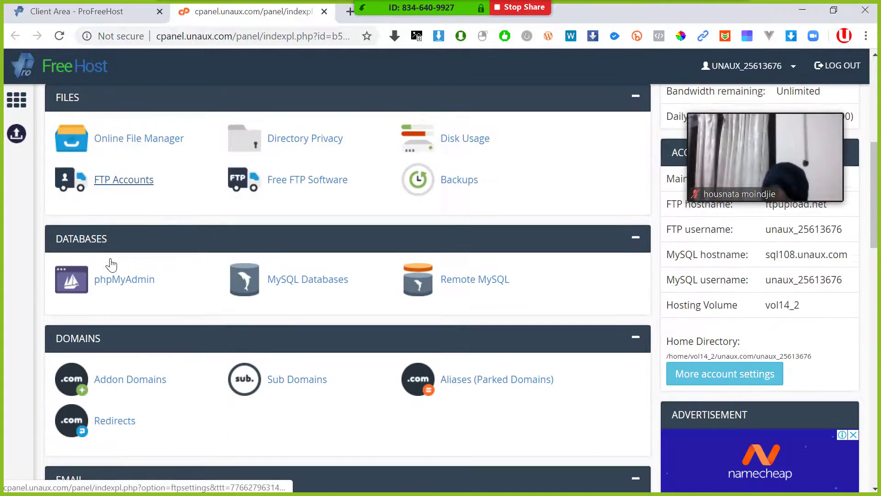
scroll(111, 263, down, 8)
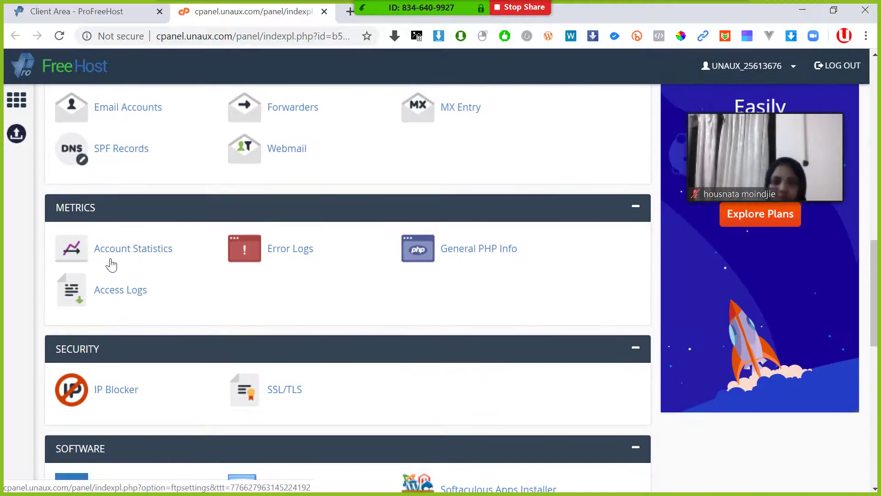
scroll(122, 259, down, 5)
scroll(321, 218, up, 3)
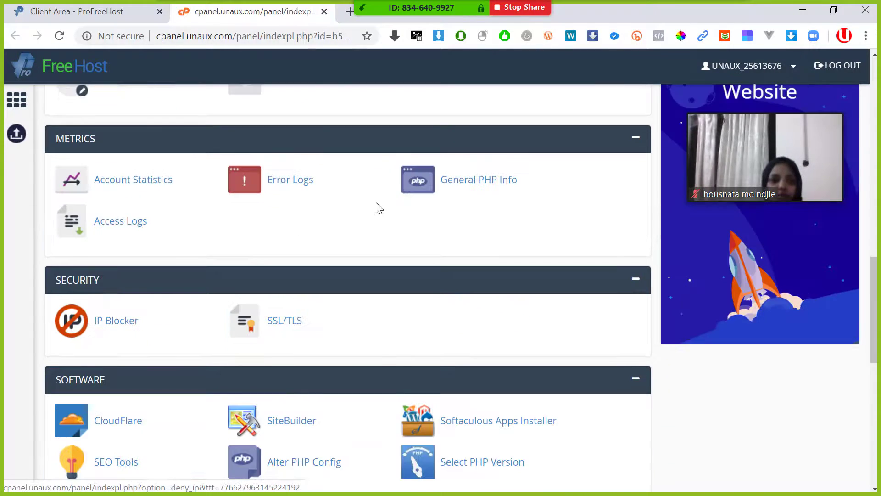
scroll(386, 234, down, 2)
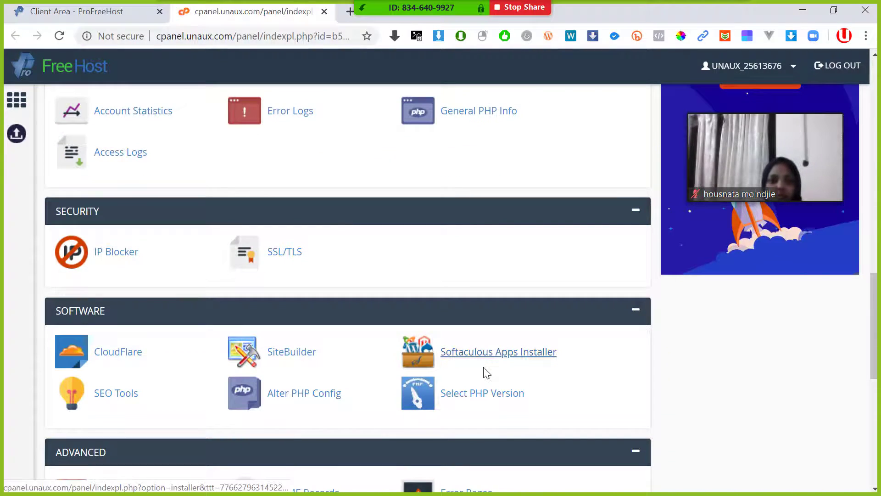
- Launch Softaculous Apps Installer from the Software section and scroll its dashboard with Top Scripts
click(485, 370)
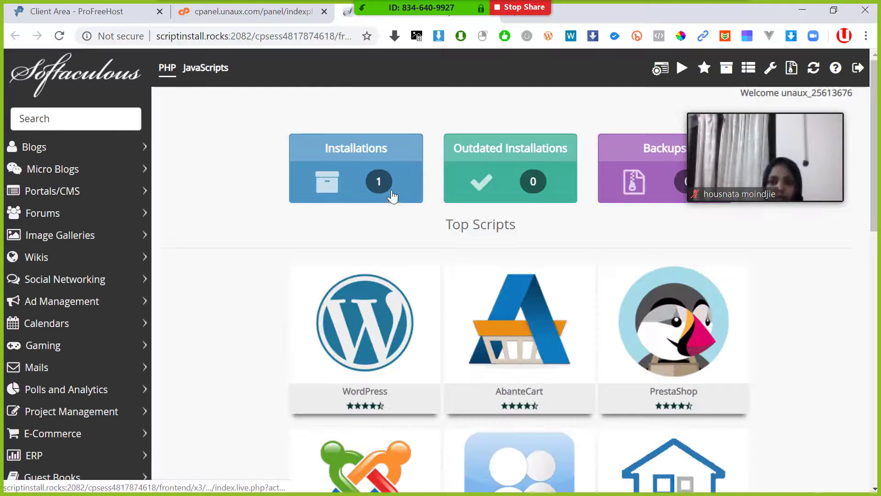
mouse_move(417, 321)
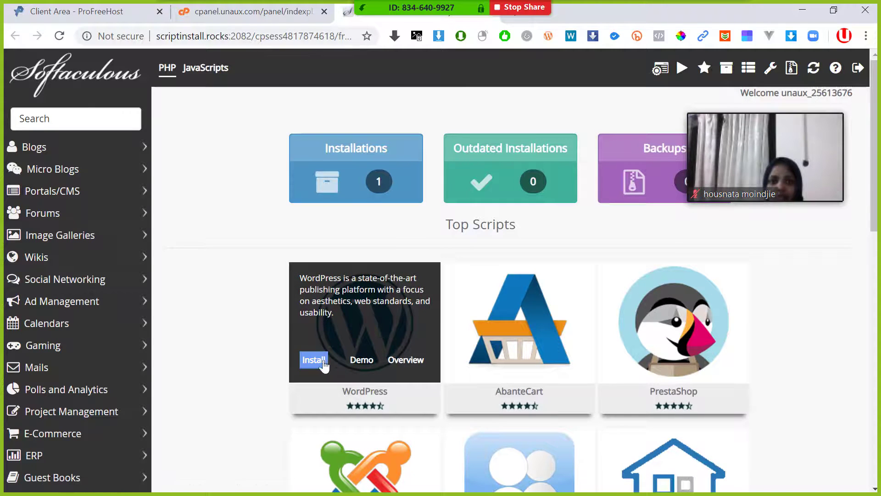
scroll(273, 329, down, 2)
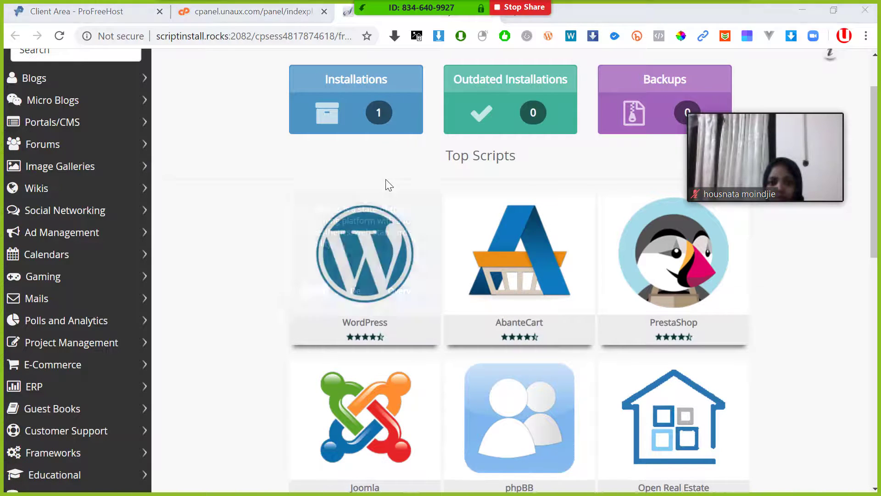
- In the incognito window, scroll the E-NEWS site and go to its login page
key(alt+Tab)
scroll(299, 168, down, 2)
scroll(302, 152, up, 2)
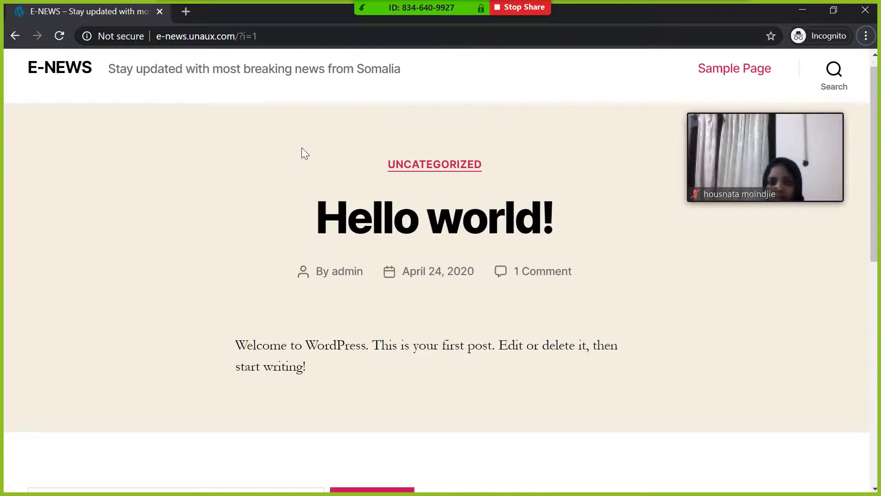
scroll(323, 207, down, 9)
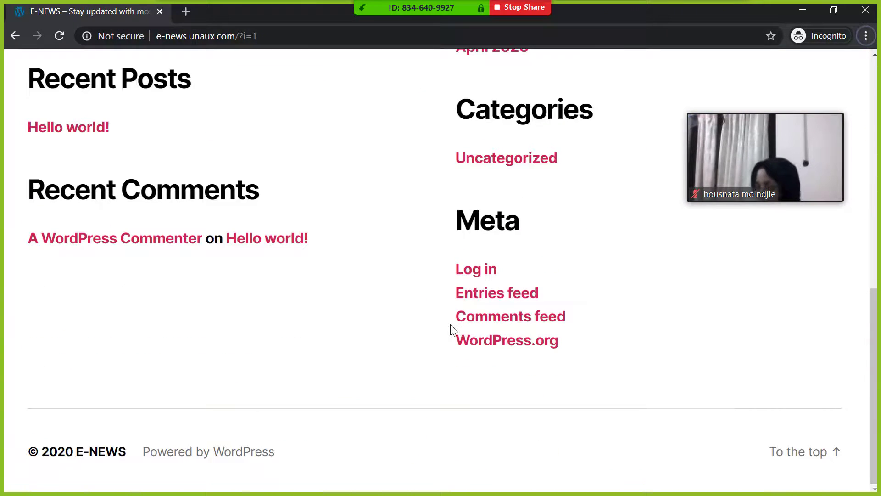
scroll(482, 327, up, 3)
click(492, 412)
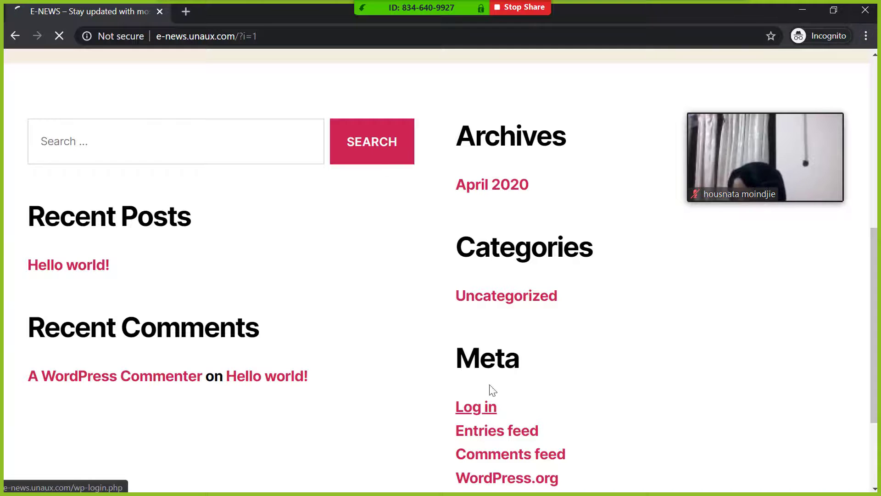
scroll(336, 192, up, 7)
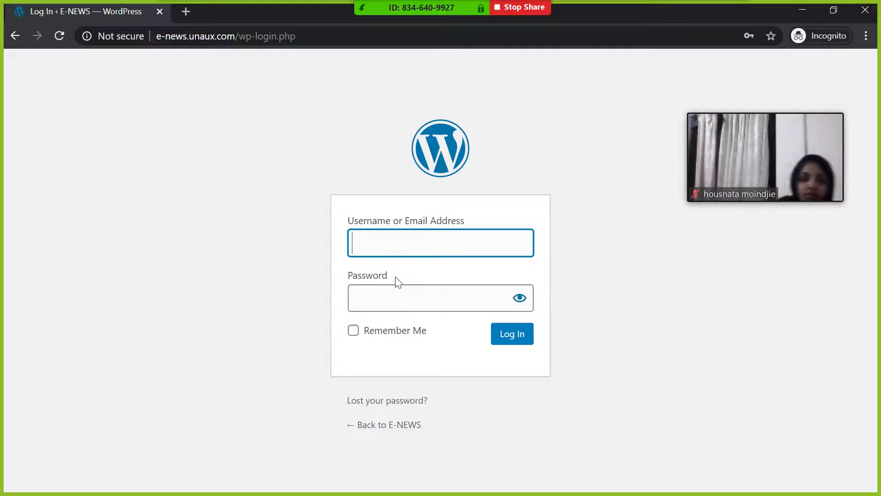
- Back in the main window, load e-news.unaux.com in the ProFreeHost Client Area tab
key(alt+Tab)
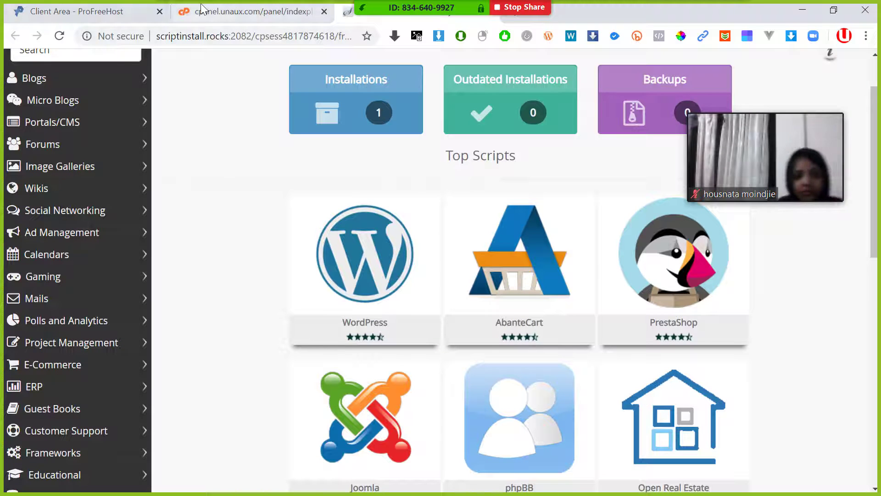
click(291, 17)
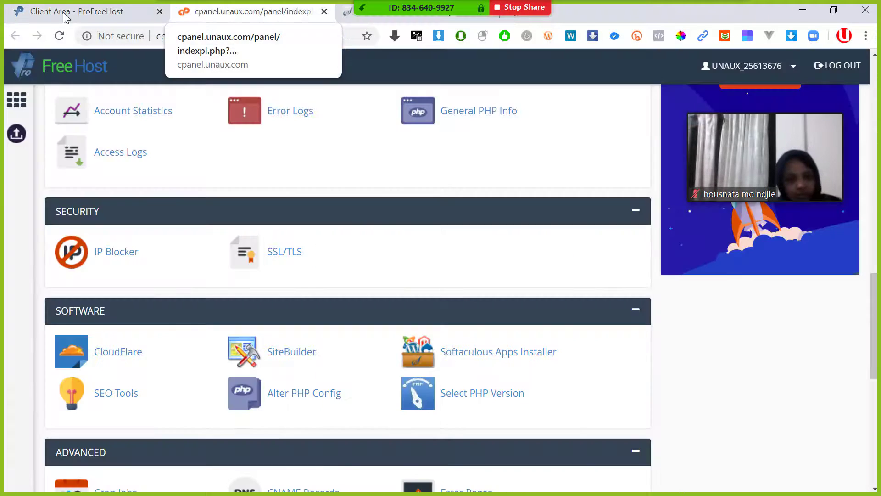
click(76, 12)
click(127, 32)
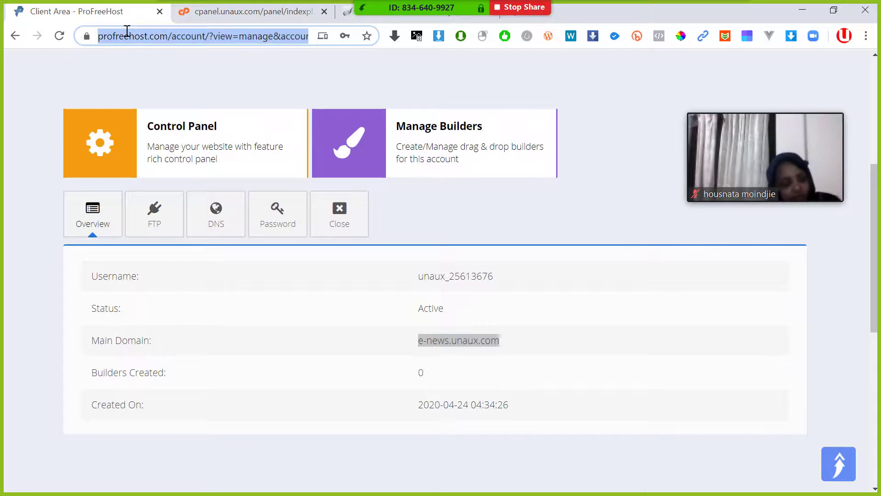
text(u)
key(BackSpace)
key(BackSpace)
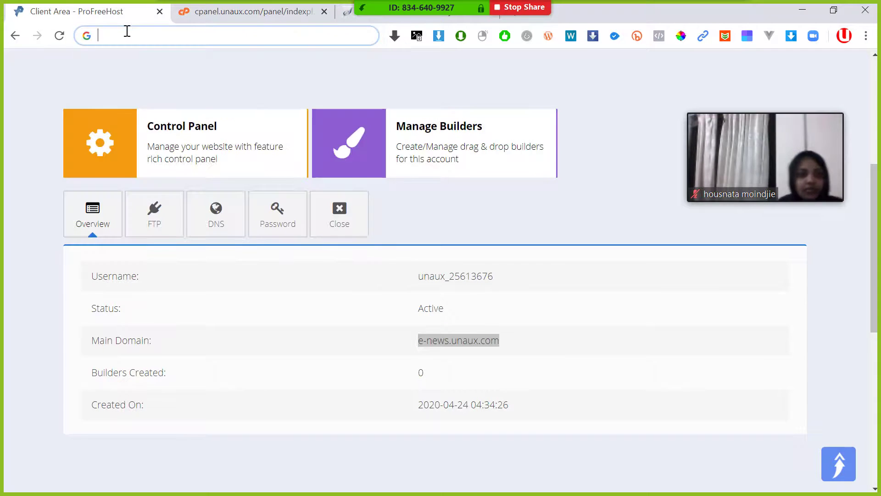
text(en)
key(BackSpace)
key(BackSpace)
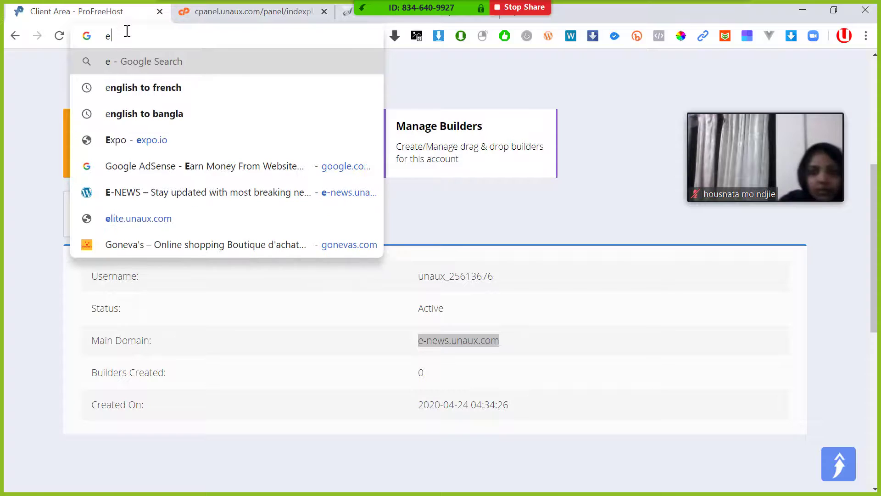
text(0)
key(BackSpace)
text(-)
key(Right)
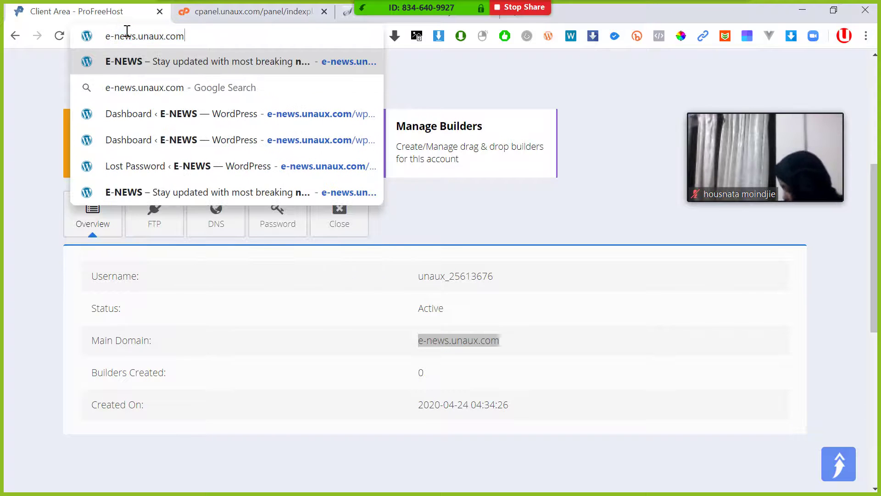
key(Return)
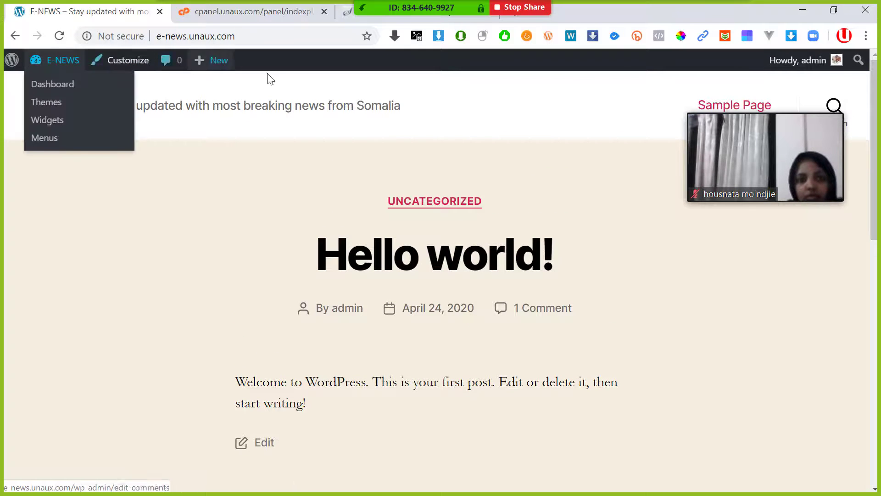
- Choose Dashboard from the E-NEWS admin bar and dismiss Zoom's Running out of time popup
mouse_move(49, 71)
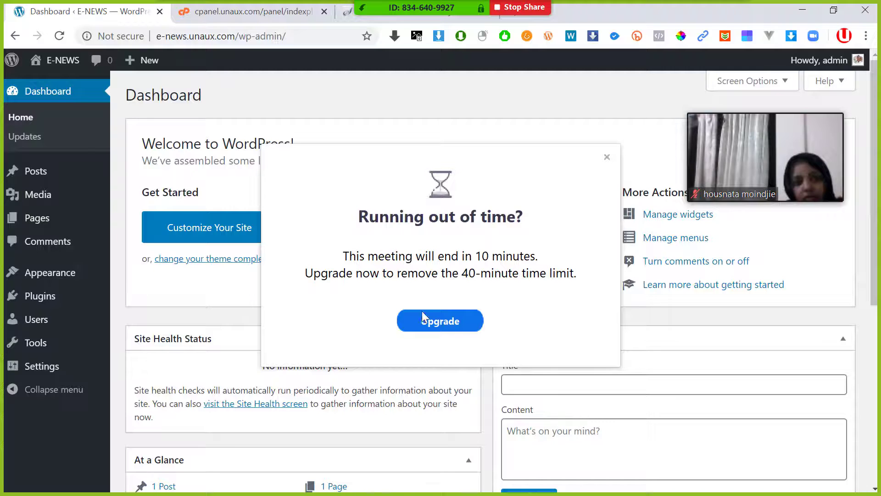
click(607, 157)
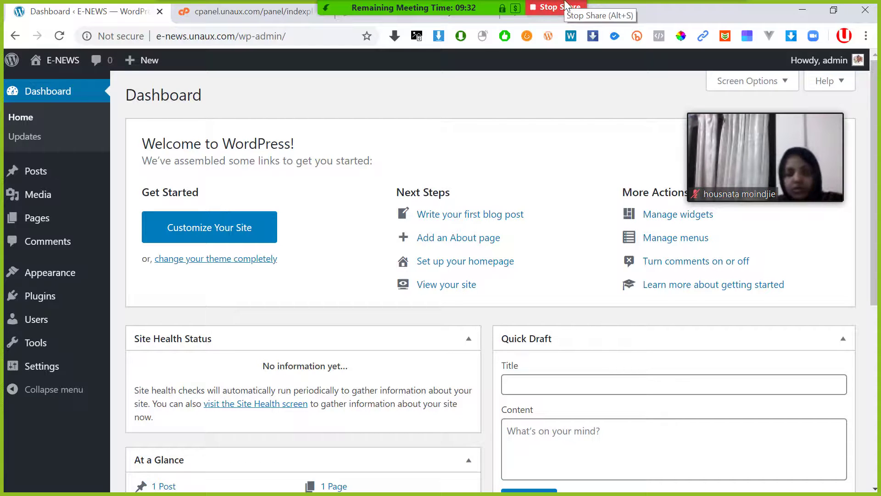
- Stop sharing the screen and mute all meeting participants
click(541, 10)
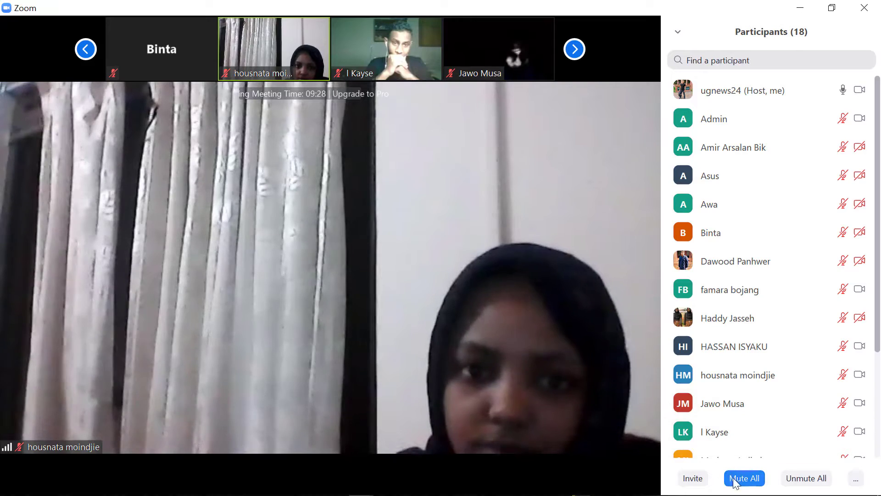
click(743, 477)
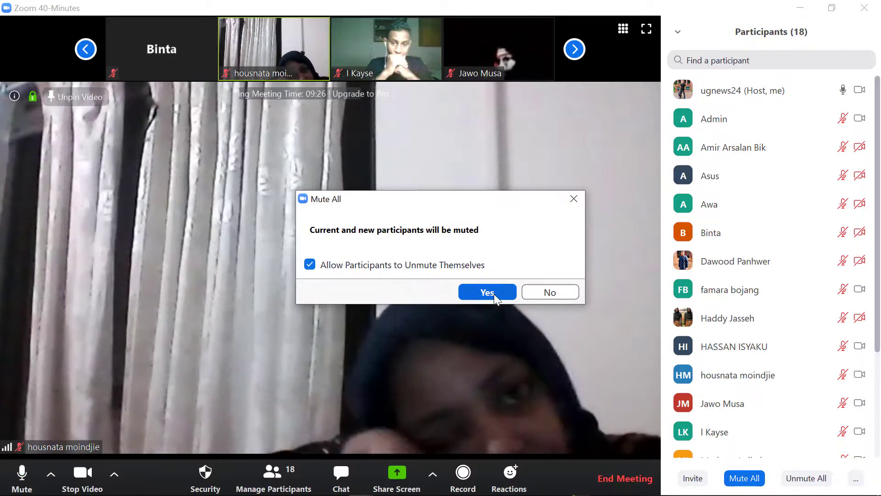
click(486, 291)
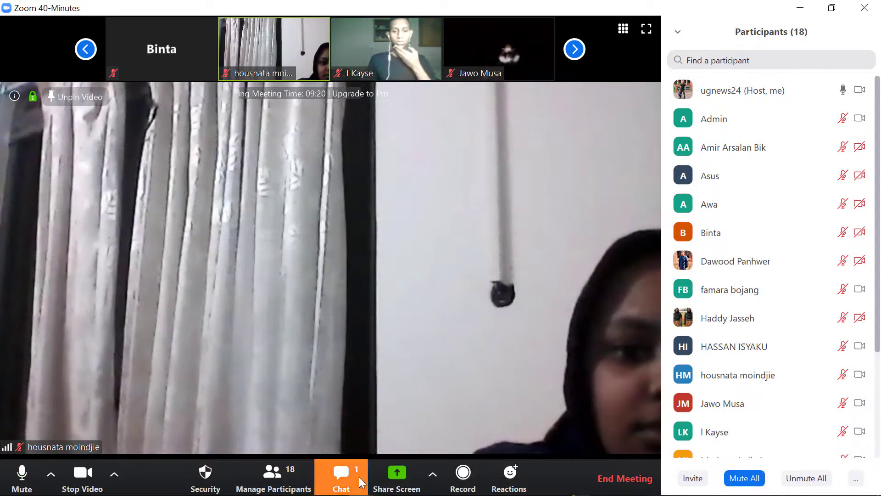
- Open the group chat, then end the meeting for all participants
click(341, 474)
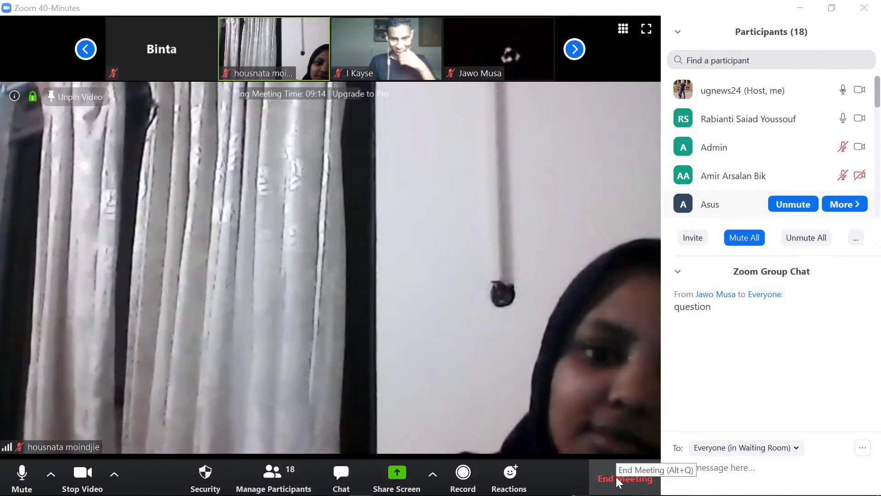
click(620, 478)
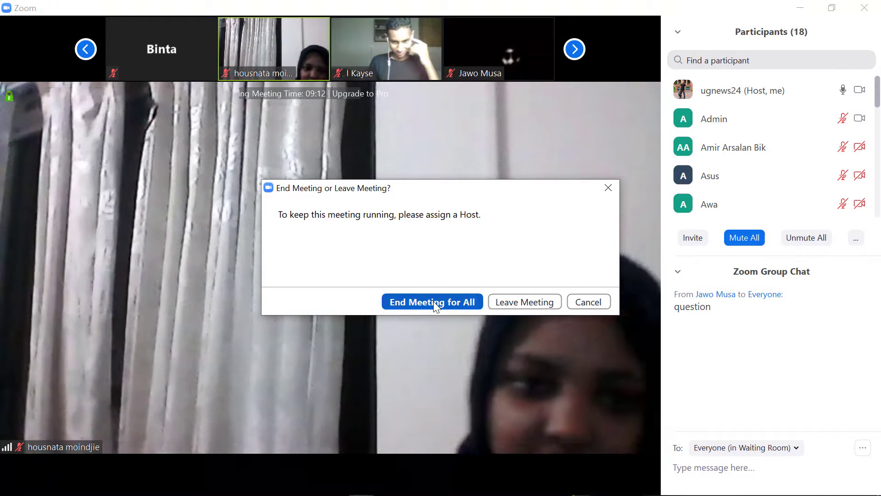
click(434, 303)
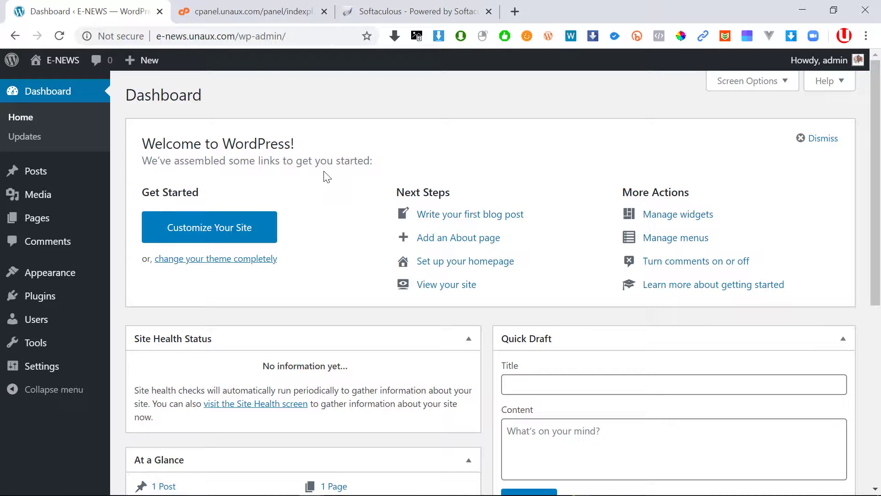
click(12, 487)
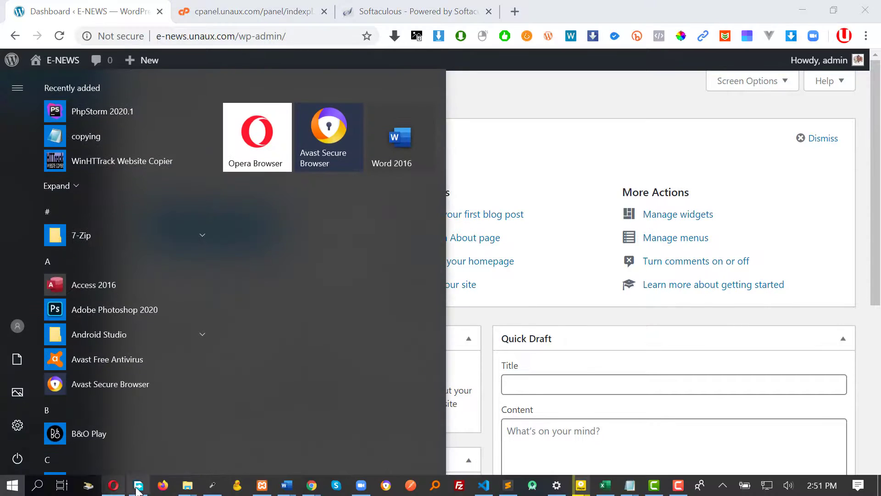
click(371, 489)
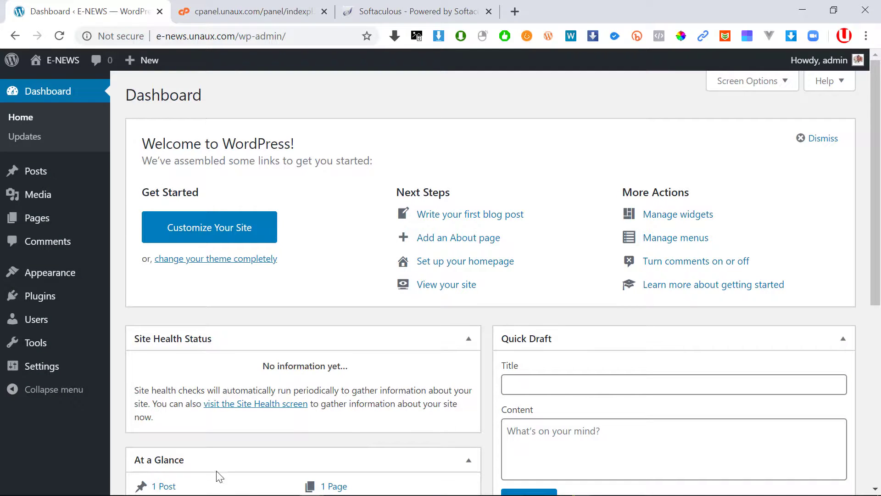
mouse_move(154, 491)
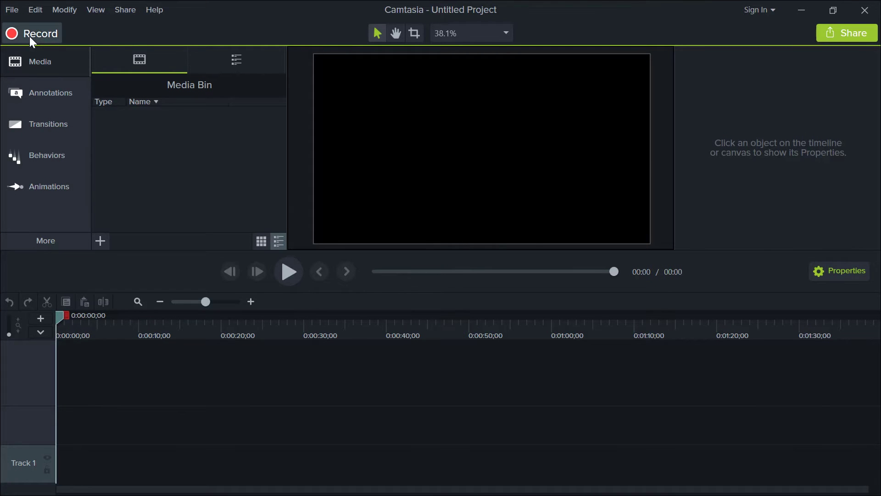
- Lower the system sound volume with the volume key
key(XF86AudioLowerVolume)
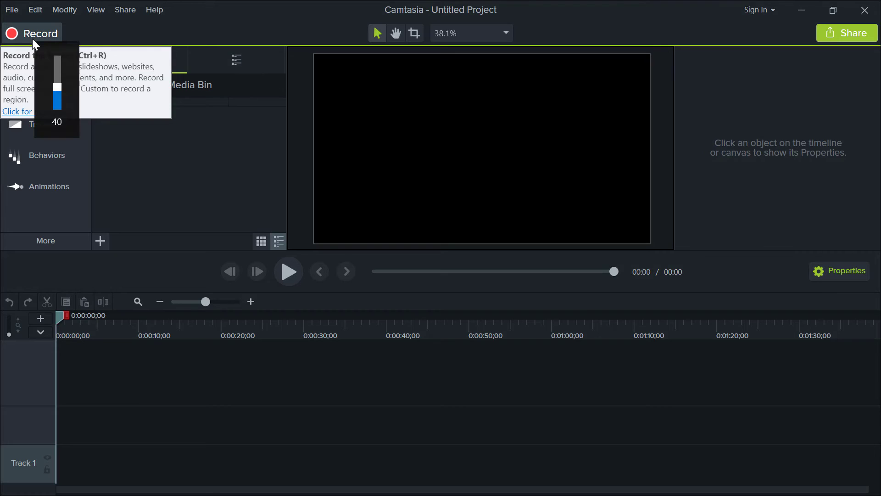